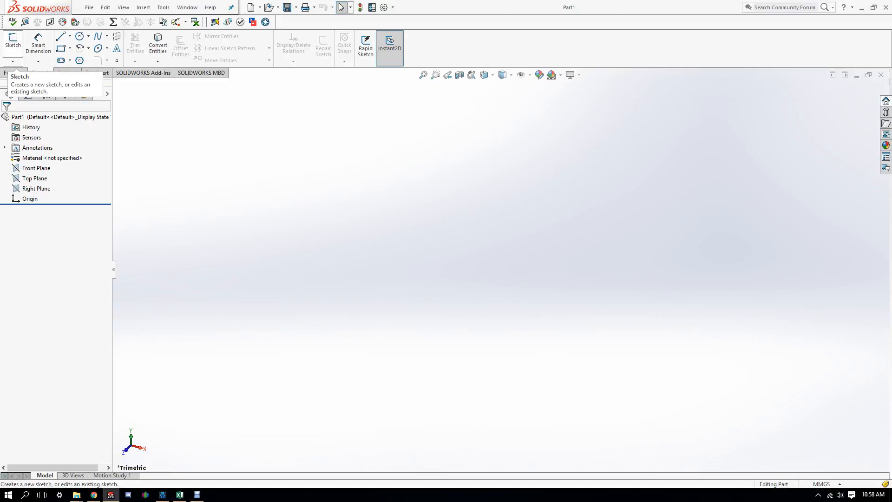
# Step: Sketch a circle on the Front Plane centred on the origin
pyautogui.click(13, 40)
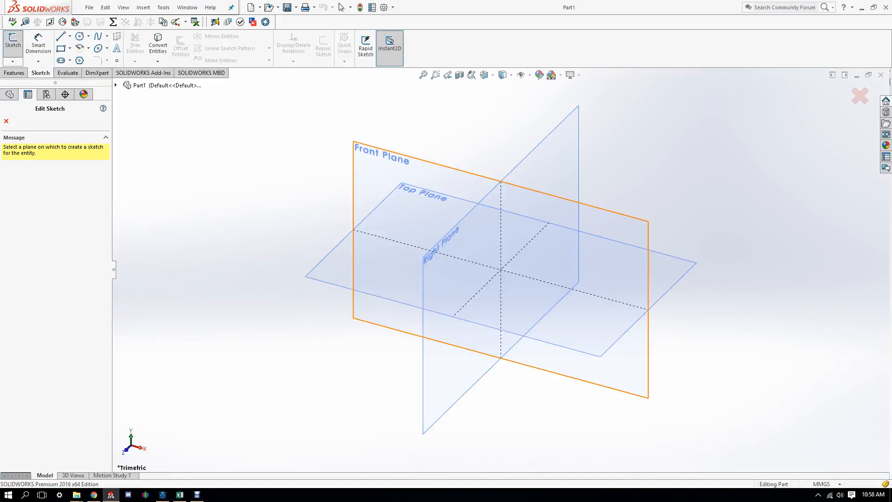
pyautogui.click(383, 179)
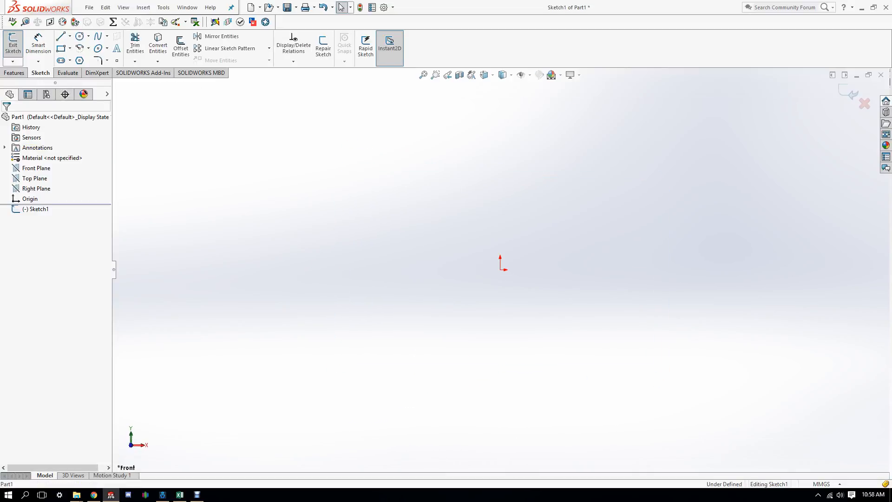
pyautogui.click(80, 36)
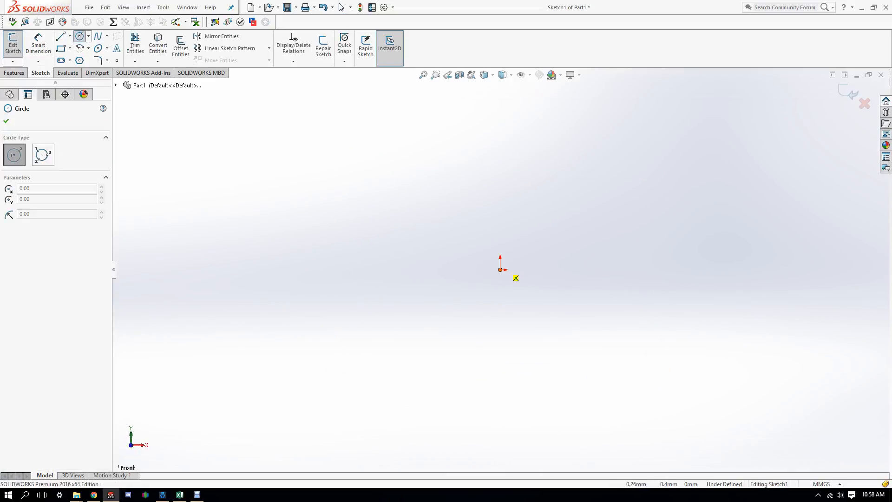
pyautogui.click(500, 270)
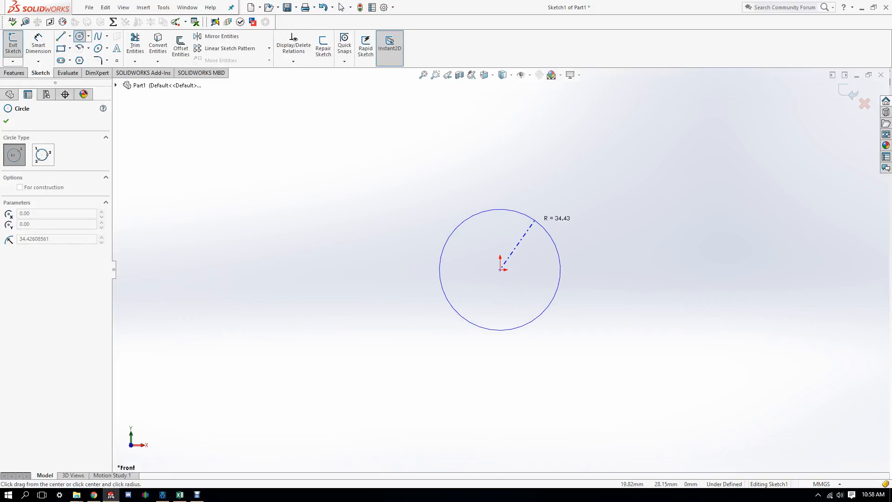
pyautogui.click(535, 220)
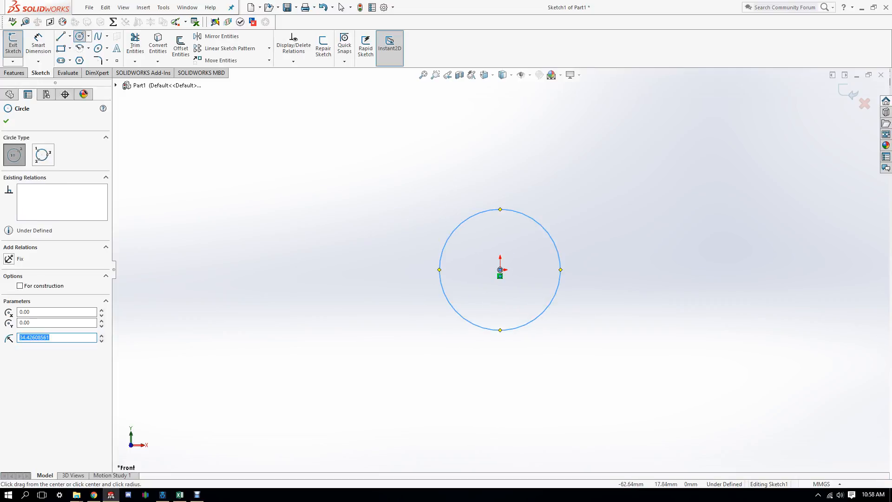
pyautogui.moveTo(422, 242)
pyautogui.mouseDown(button='middle')
pyautogui.moveTo(483, 251)
pyautogui.moveTo(445, 199)
pyautogui.mouseUp(button='middle')
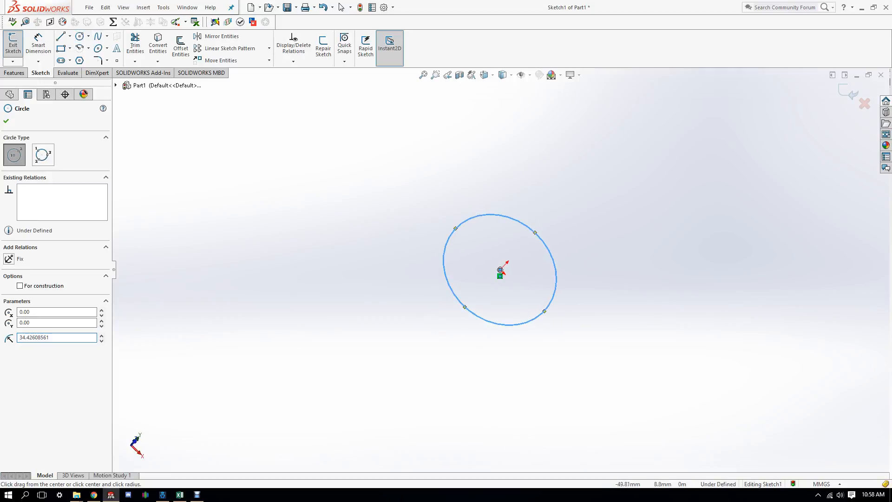
pyautogui.press('space')
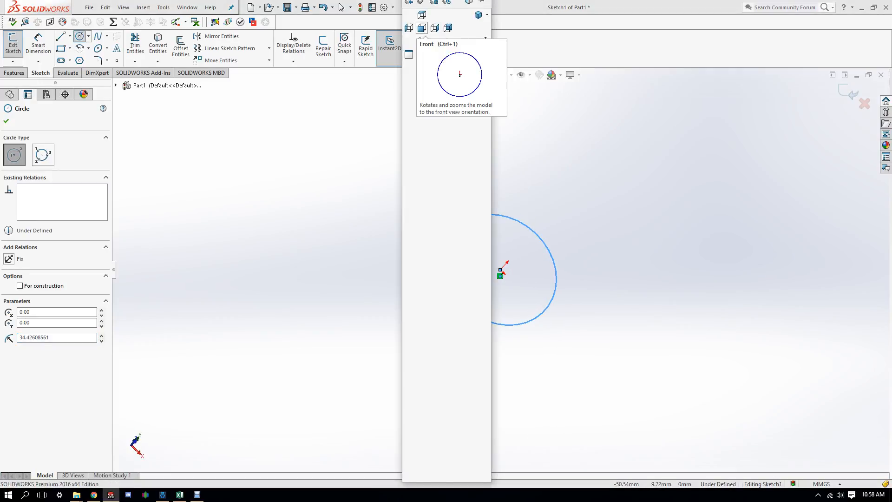
pyautogui.click(422, 28)
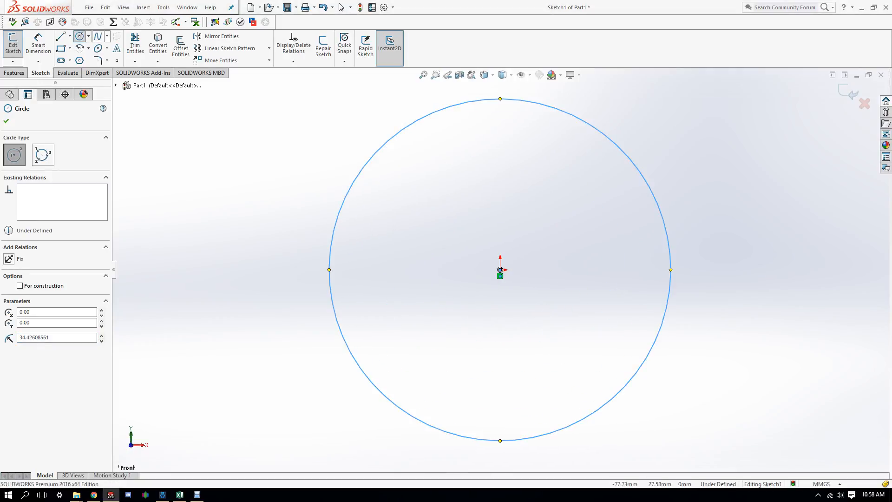
# Step: Dimension the circle's diameter to 42
pyautogui.click(38, 44)
pyautogui.scroll(-3, 497, 278)
pyautogui.scroll(8, 499, 269)
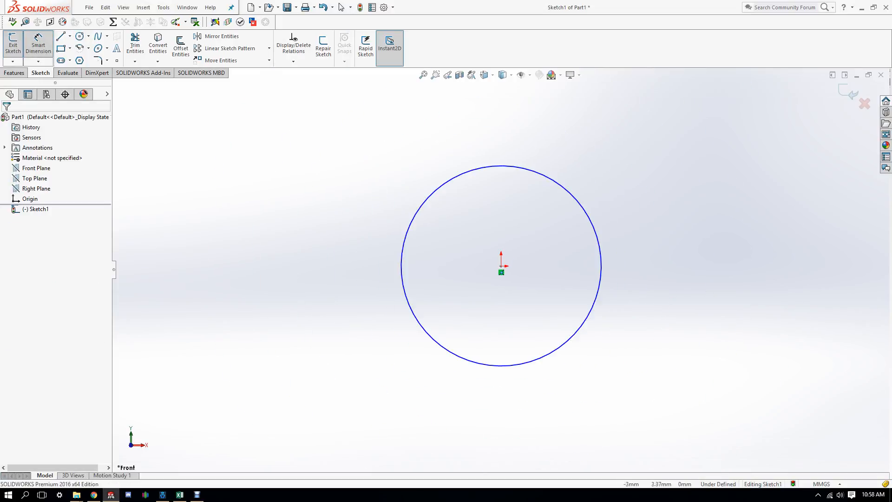
pyautogui.click(511, 336)
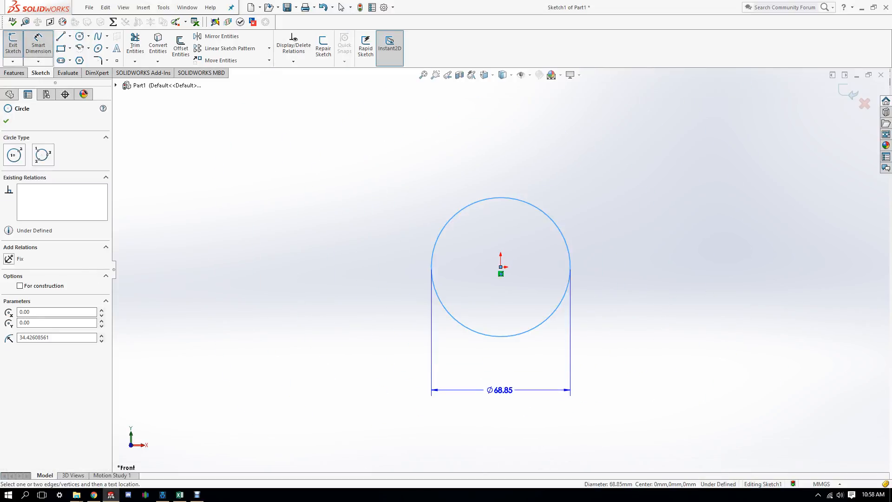
pyautogui.click(496, 386)
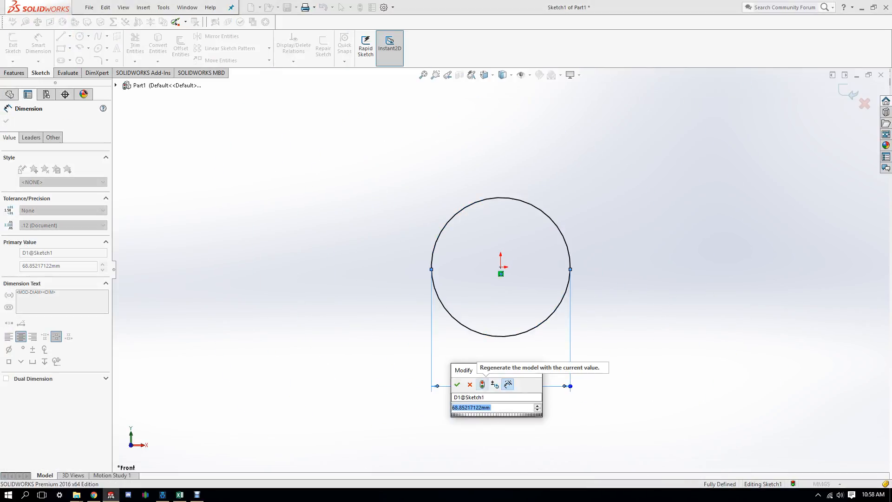
pyautogui.write('42')
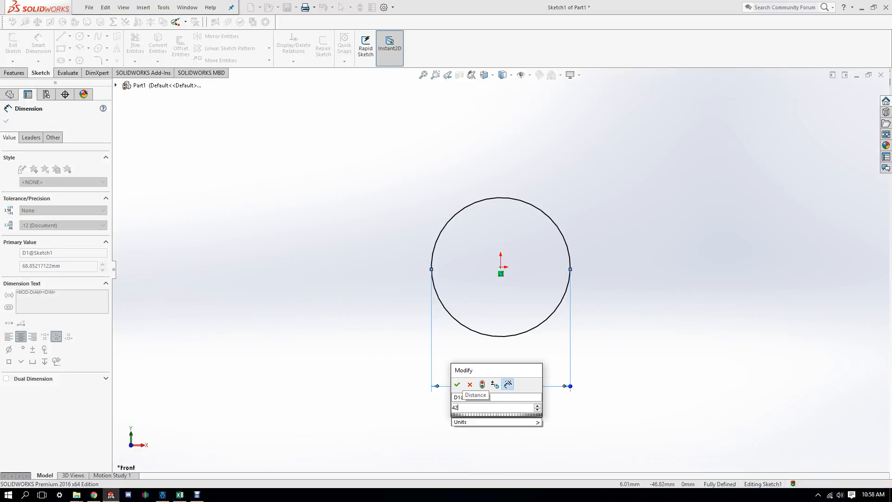
pyautogui.press('Return')
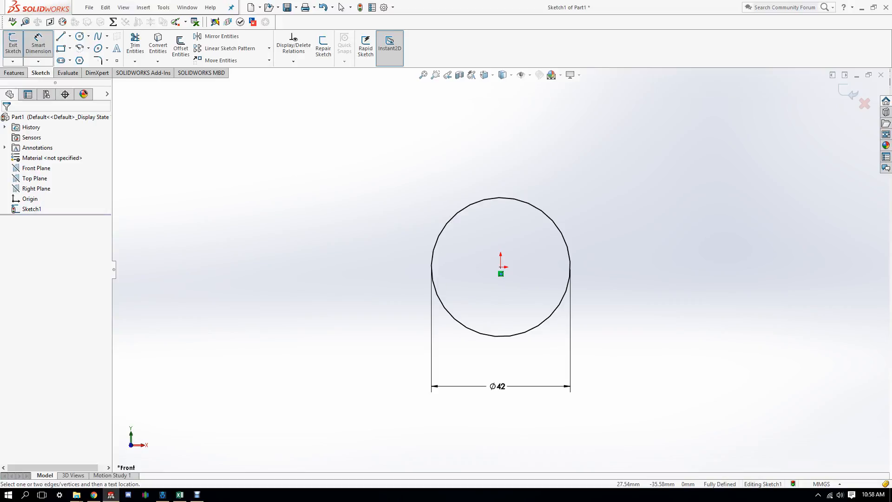
# Step: Extrude the 42 mm circle as a 17 mm blind boss to form a cylinder
pyautogui.moveTo(249, 153)
pyautogui.mouseDown(button='middle')
pyautogui.moveTo(321, 156)
pyautogui.moveTo(174, 148)
pyautogui.mouseUp(button='middle')
pyautogui.click(14, 72)
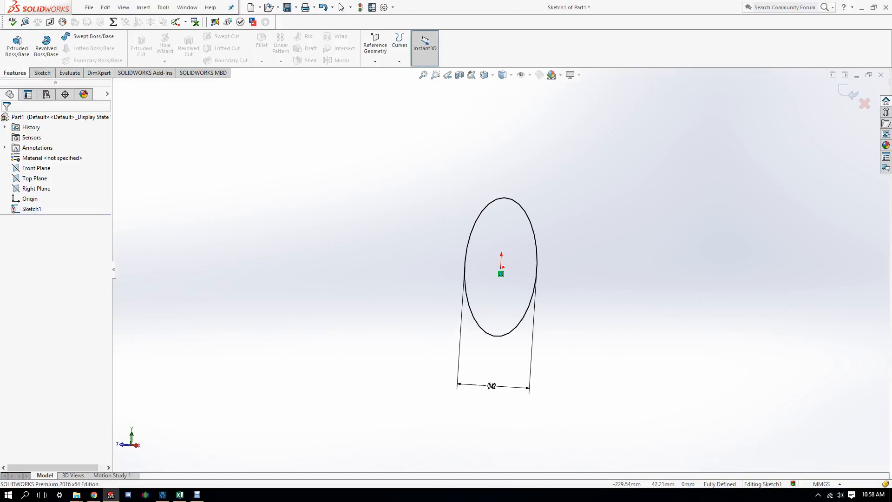
pyautogui.click(17, 46)
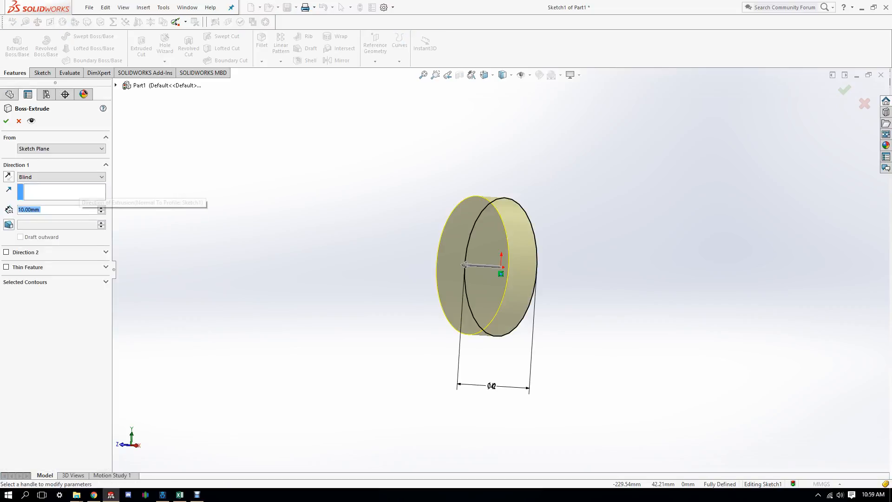
pyautogui.write('17')
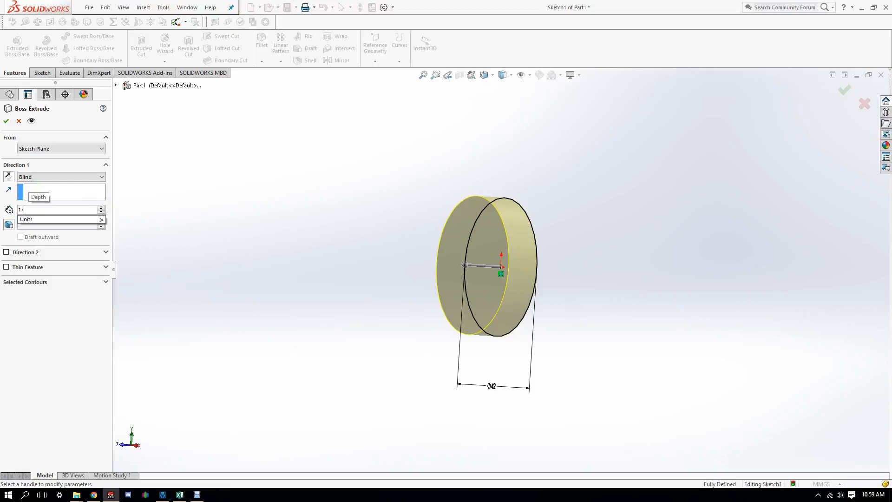
pyautogui.press('Return')
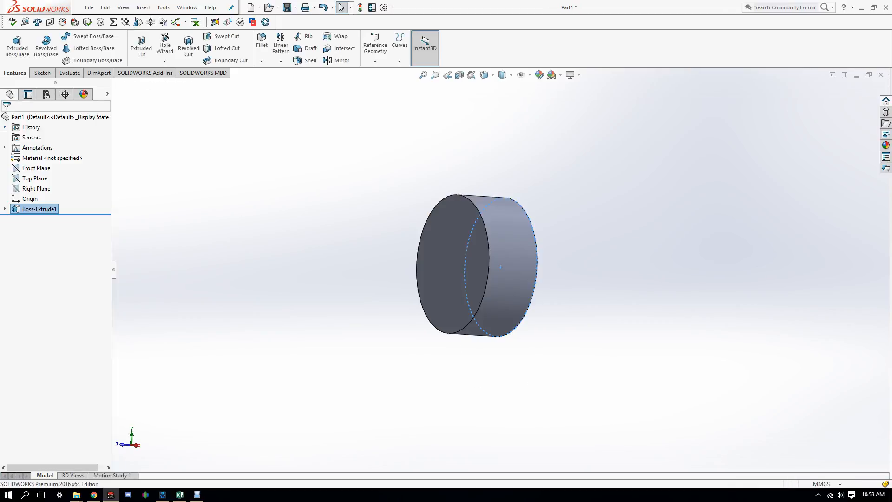
pyautogui.moveTo(457, 260)
pyautogui.mouseDown(button='middle')
pyautogui.moveTo(528, 276)
pyautogui.moveTo(552, 244)
pyautogui.moveTo(485, 267)
pyautogui.moveTo(495, 286)
pyautogui.moveTo(434, 257)
pyautogui.moveTo(508, 272)
pyautogui.moveTo(469, 272)
pyautogui.mouseUp(button='middle')
# Step: Select the cylinder's circular end face from the Back view
pyautogui.press('Escape')
pyautogui.scroll(1, 494, 267)
pyautogui.press('space')
pyautogui.click(325, 28)
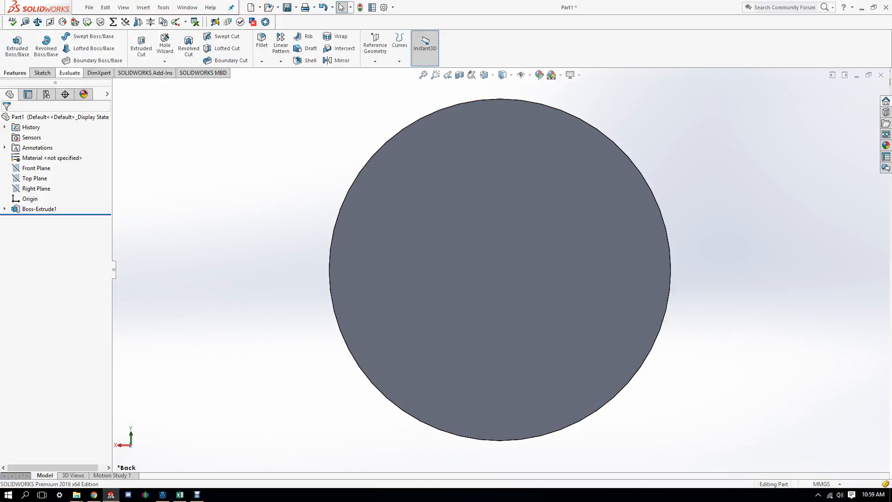
pyautogui.click(481, 230)
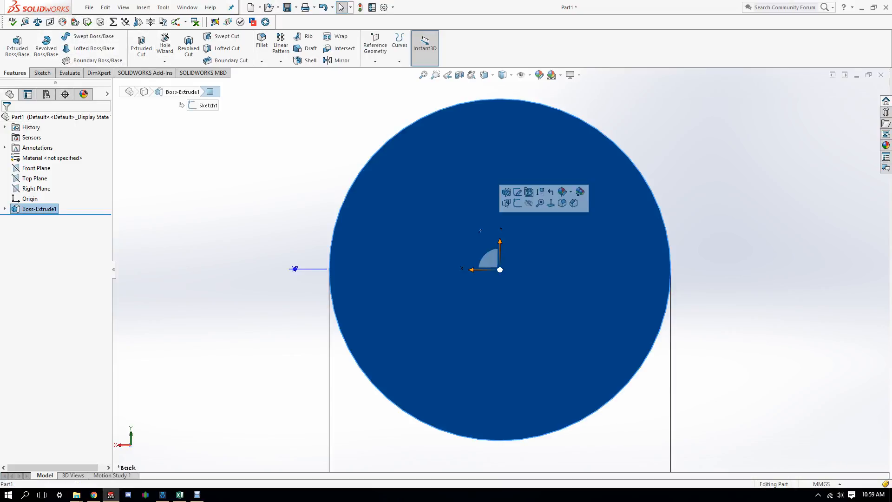
pyautogui.scroll(5, 483, 232)
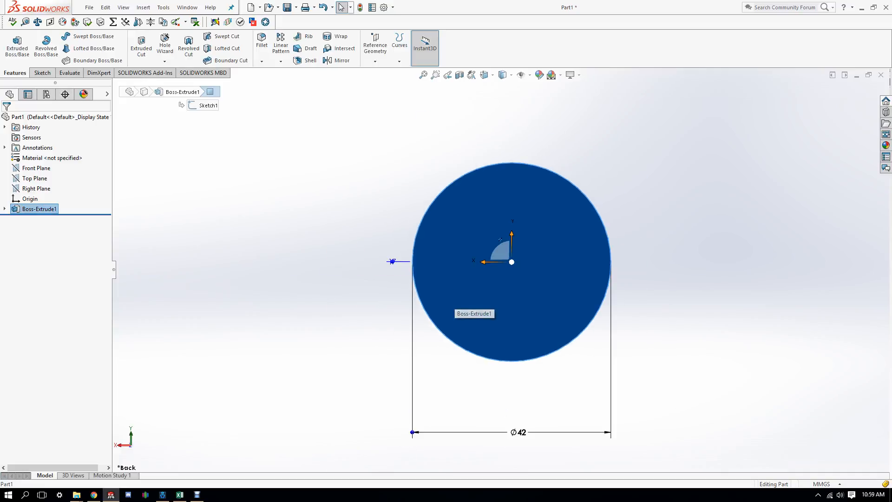
# Step: Draw a horizontal centreline across the end face through the origin
pyautogui.click(41, 73)
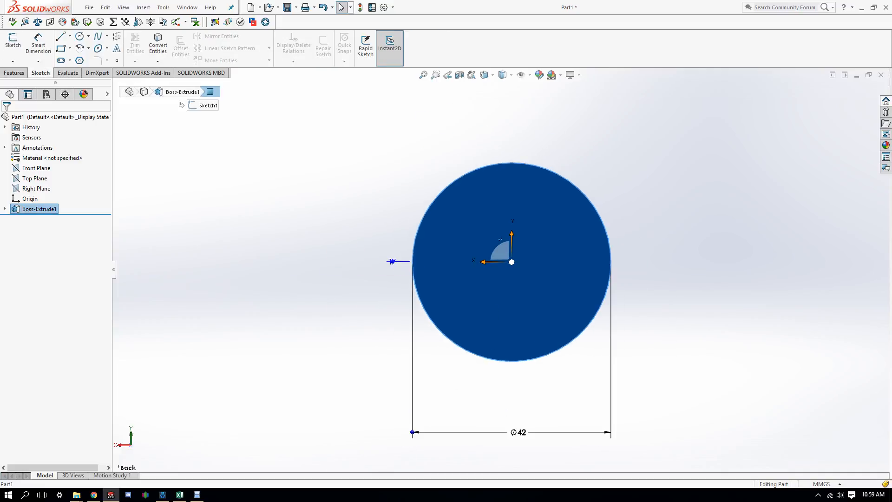
pyautogui.click(69, 37)
pyautogui.click(82, 60)
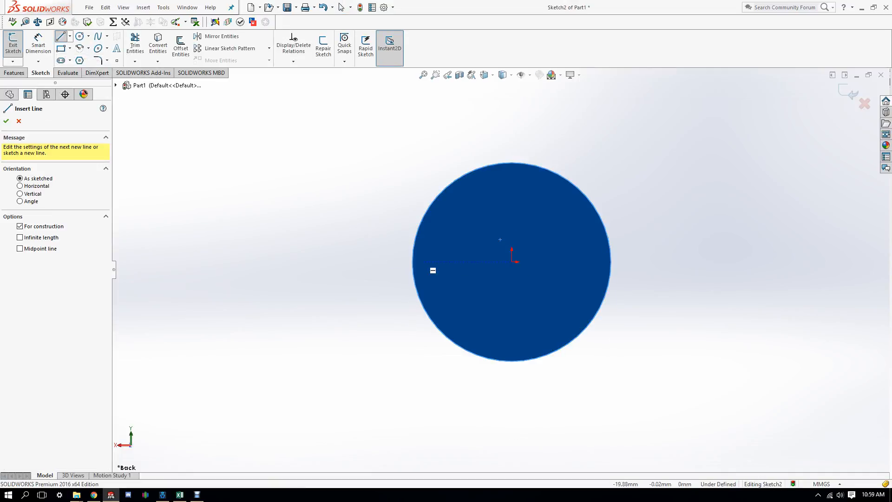
pyautogui.click(388, 261)
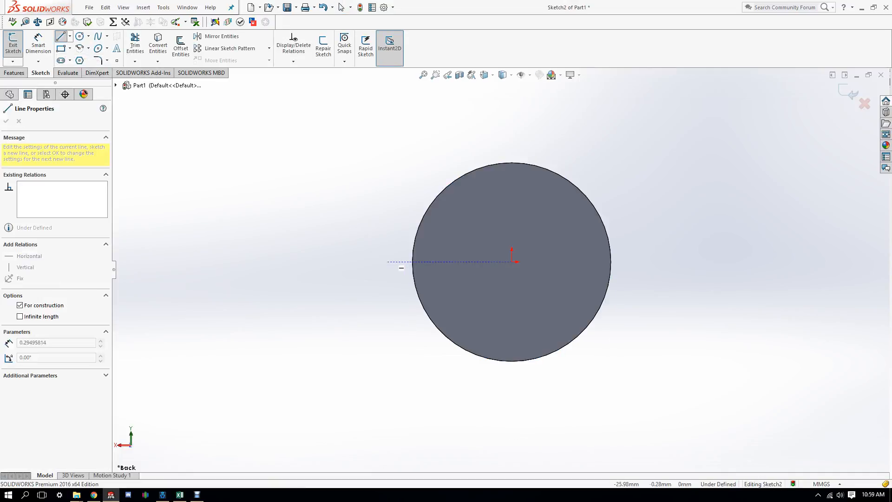
pyautogui.click(643, 269)
pyautogui.rightClick(639, 269)
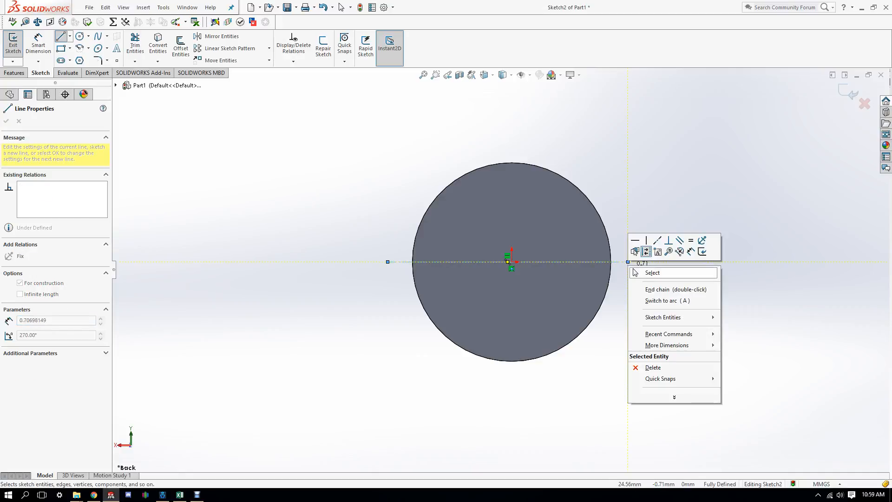
pyautogui.click(647, 272)
pyautogui.scroll(-3, 514, 277)
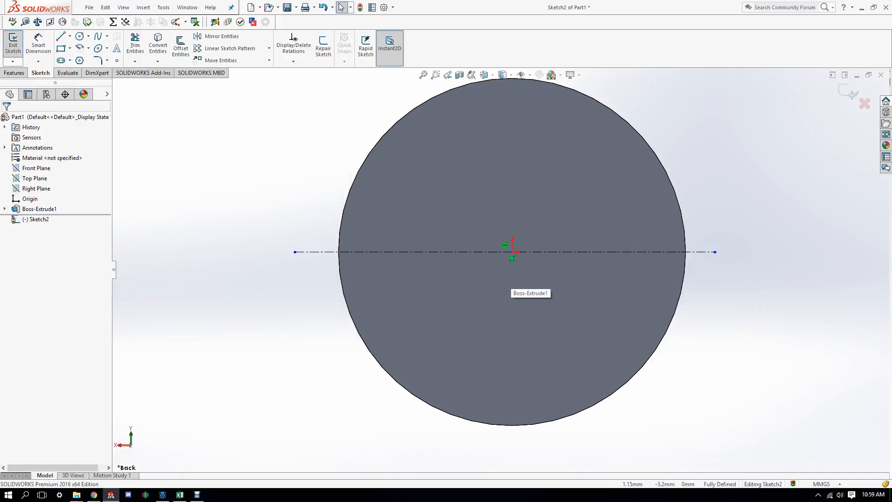
pyautogui.scroll(1, 514, 277)
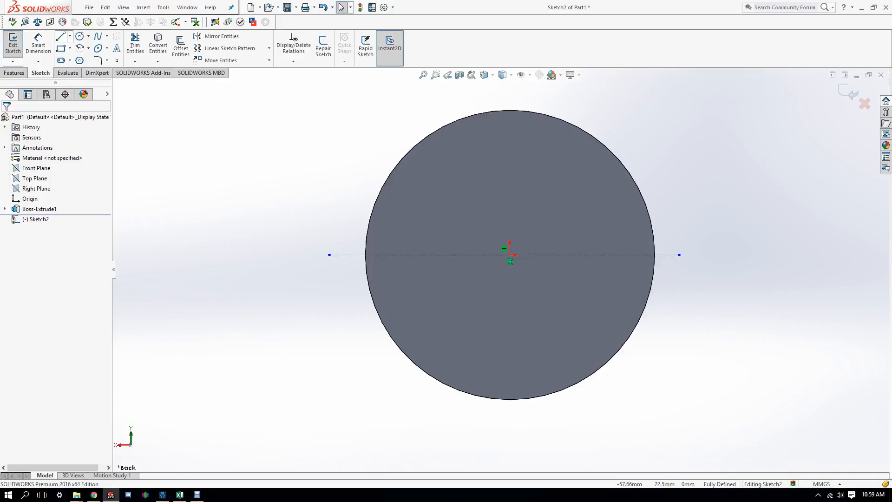
# Step: Draw a closed four-sided tapered outline off the circle's left edge
pyautogui.click(60, 36)
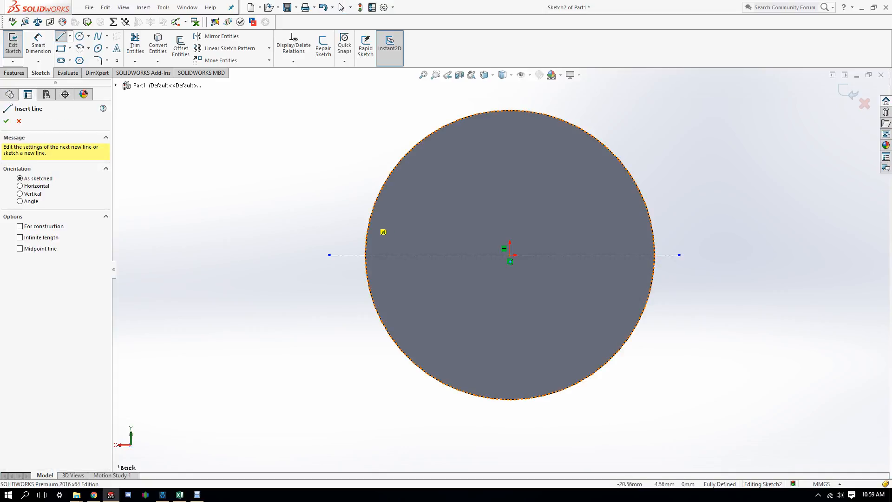
pyautogui.click(367, 227)
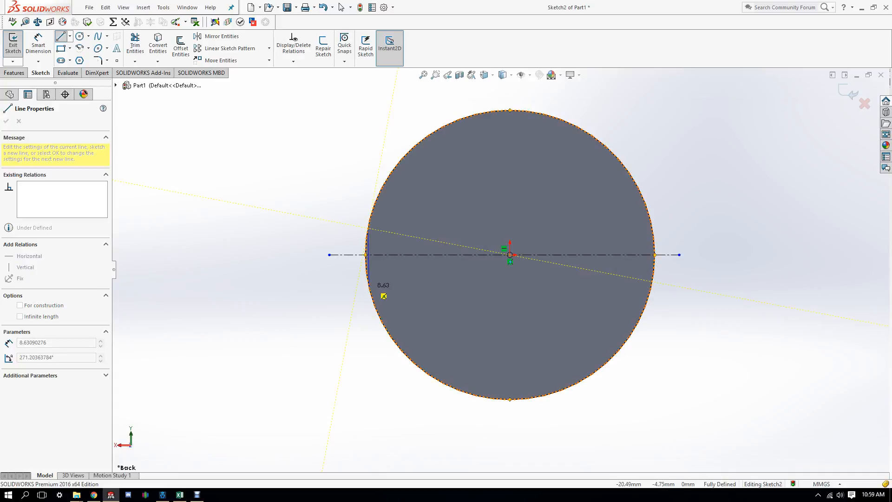
pyautogui.click(369, 287)
pyautogui.click(309, 277)
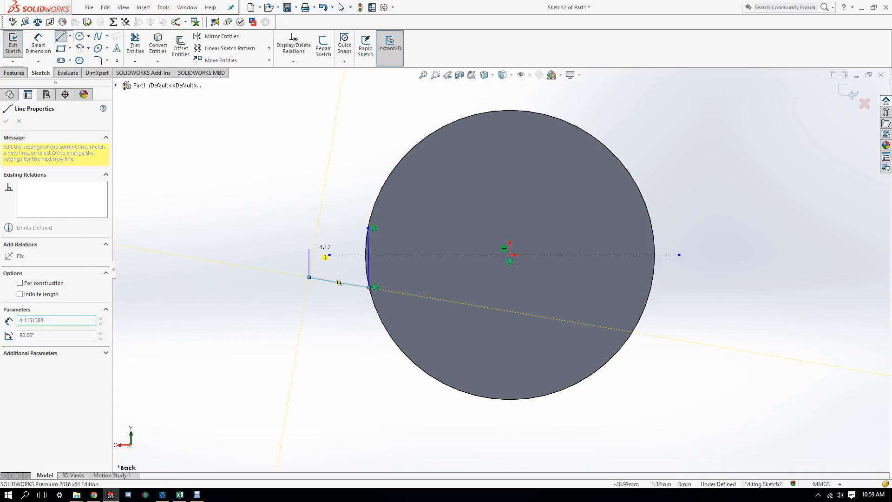
pyautogui.click(309, 241)
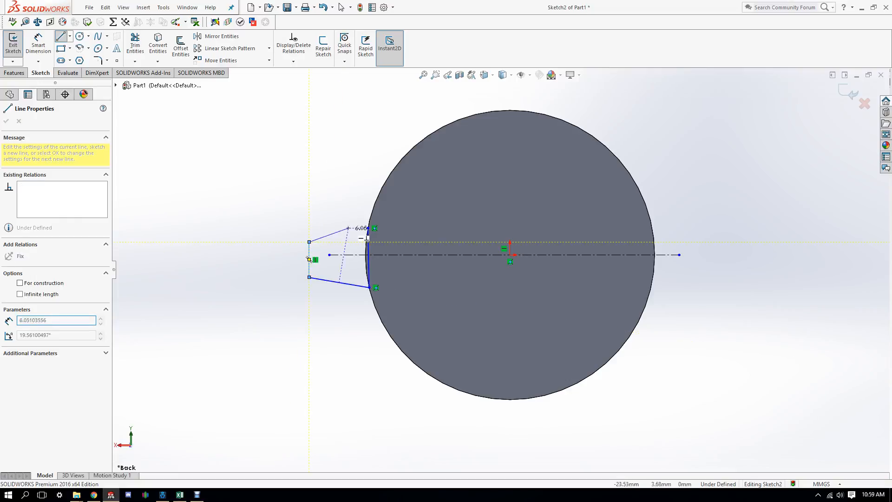
pyautogui.click(367, 227)
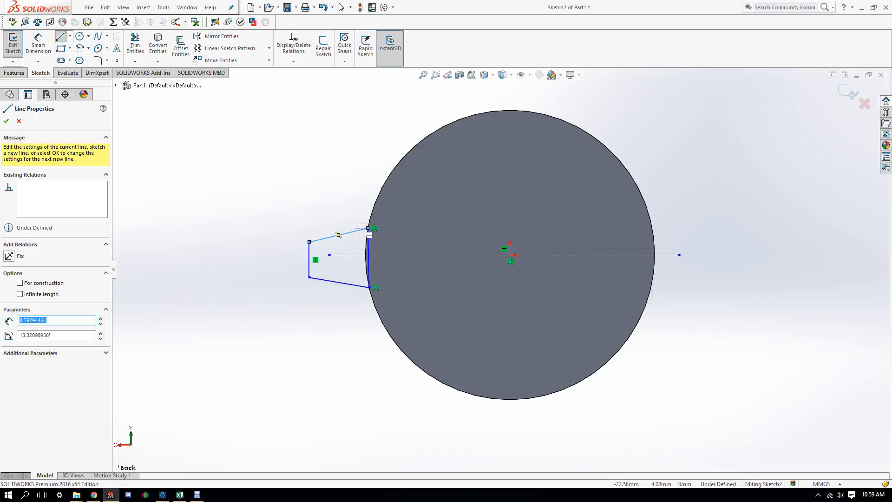
pyautogui.rightClick(356, 227)
pyautogui.click(374, 230)
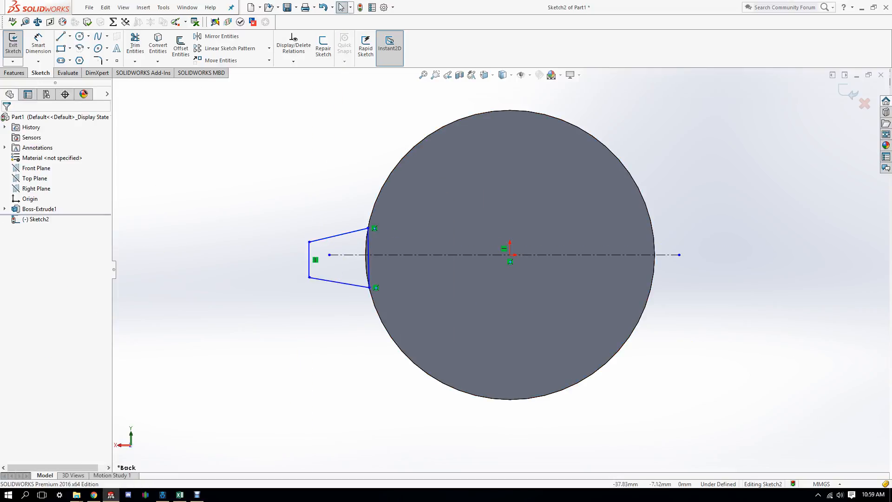
pyautogui.scroll(-2, 192, 313)
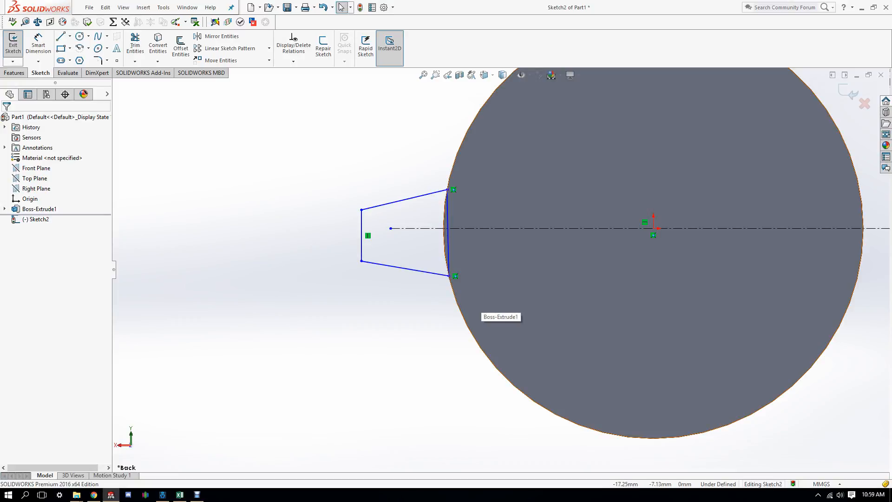
pyautogui.scroll(1, 501, 270)
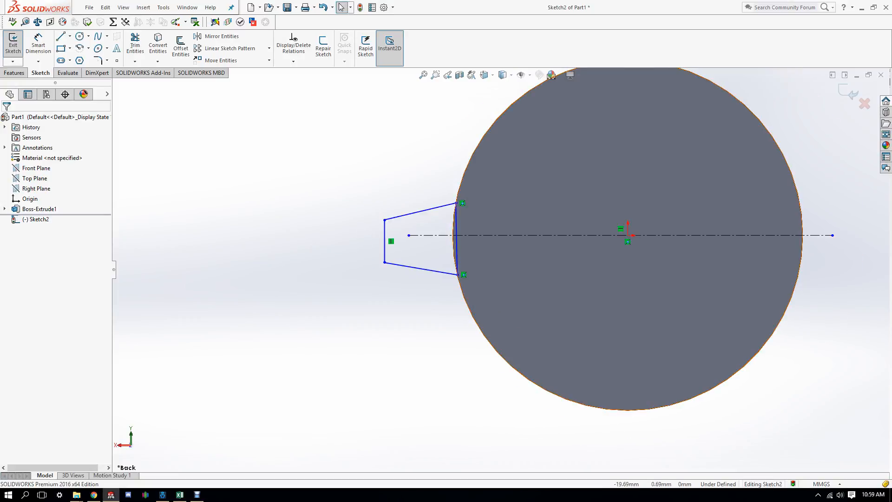
pyautogui.scroll(-3, 458, 242)
pyautogui.scroll(1, 457, 242)
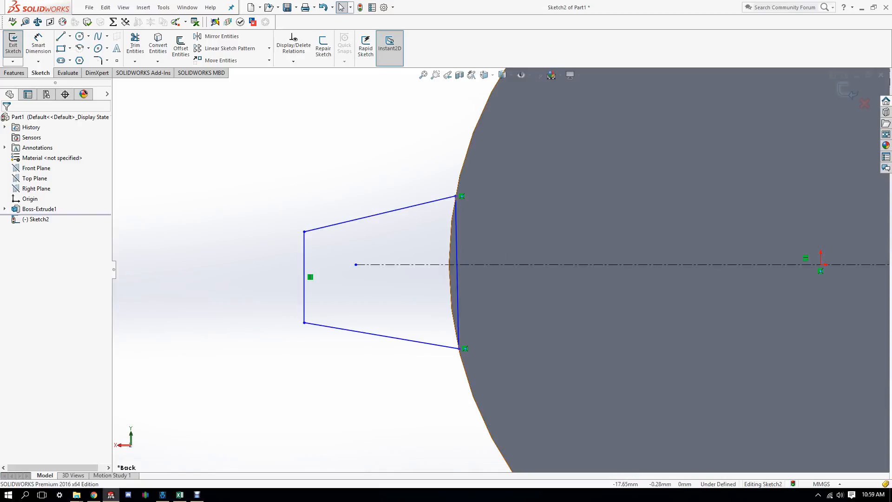
# Step: Make the profile's vertical edge midpoint coincident with the centreline
pyautogui.click(456, 272)
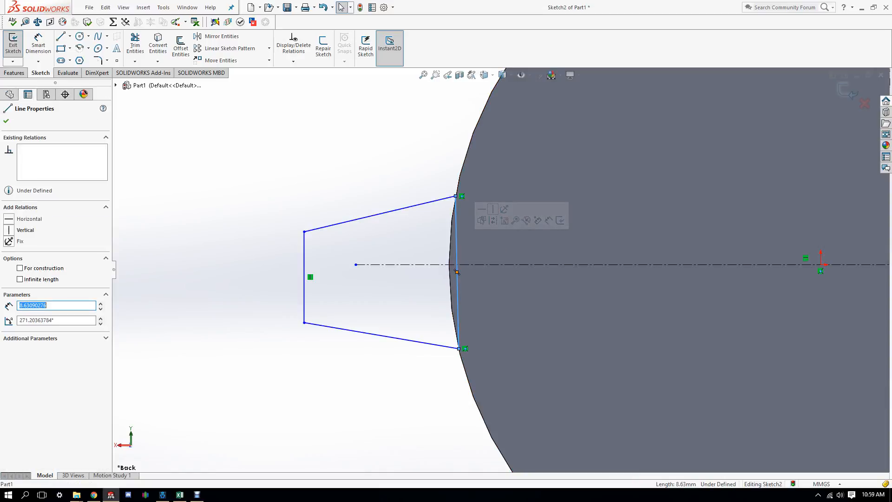
pyautogui.keyDown('ctrl'); pyautogui.click(805, 264); pyautogui.keyUp('ctrl')
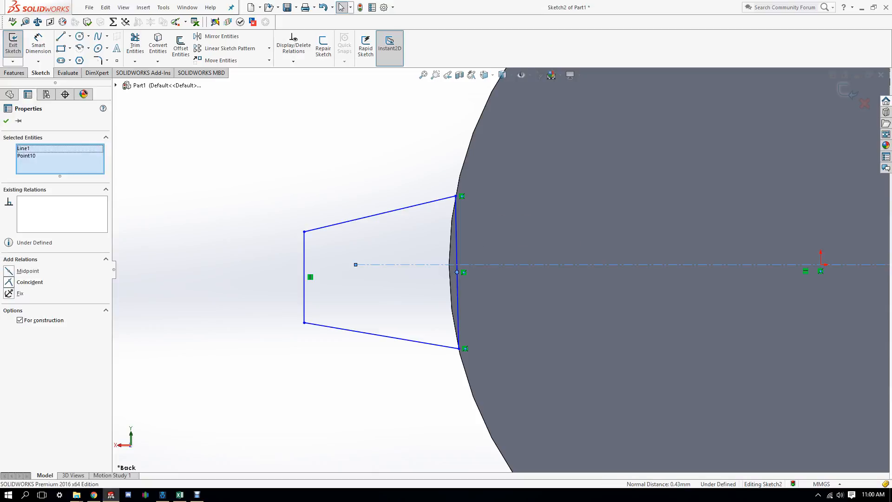
pyautogui.click(28, 282)
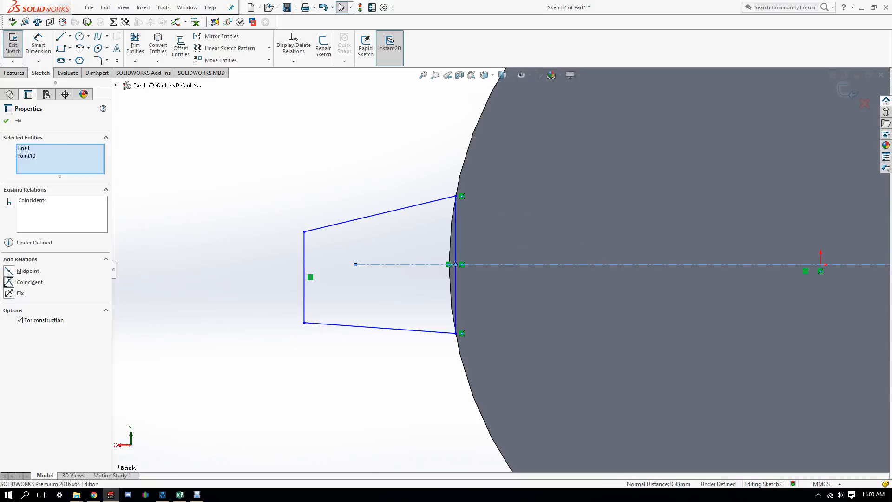
# Step: Dimension the lower and upper slanted sides at 80° to the vertical edge
pyautogui.click(38, 43)
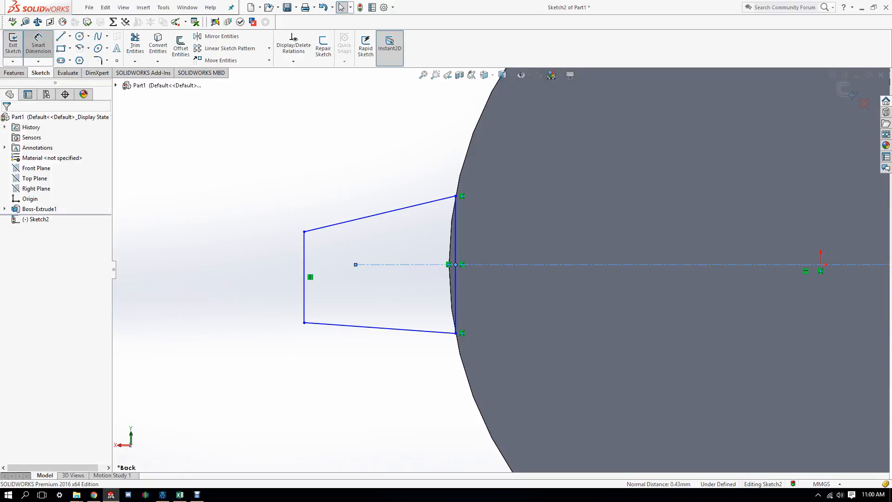
pyautogui.click(380, 328)
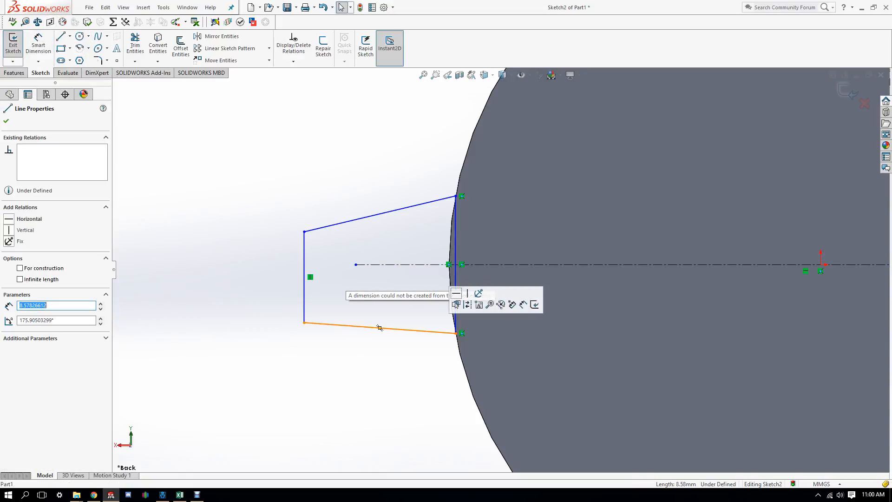
pyautogui.click(455, 302)
pyautogui.click(38, 44)
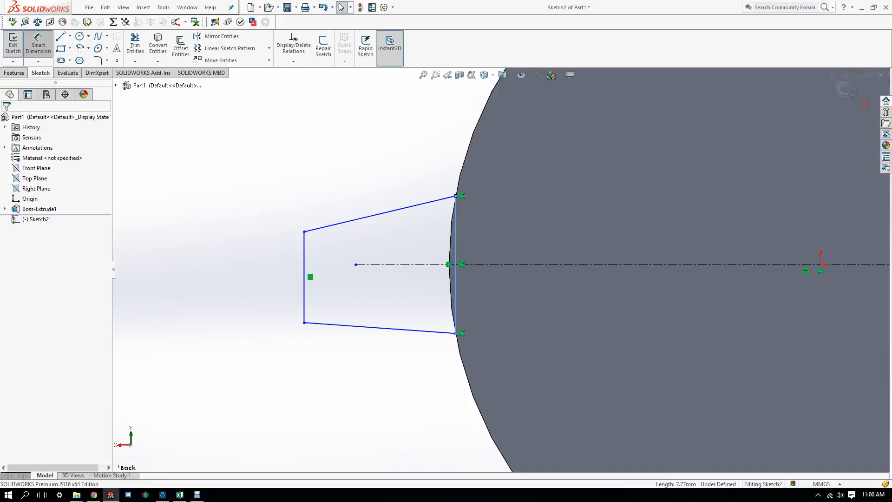
pyautogui.click(379, 327)
pyautogui.click(370, 302)
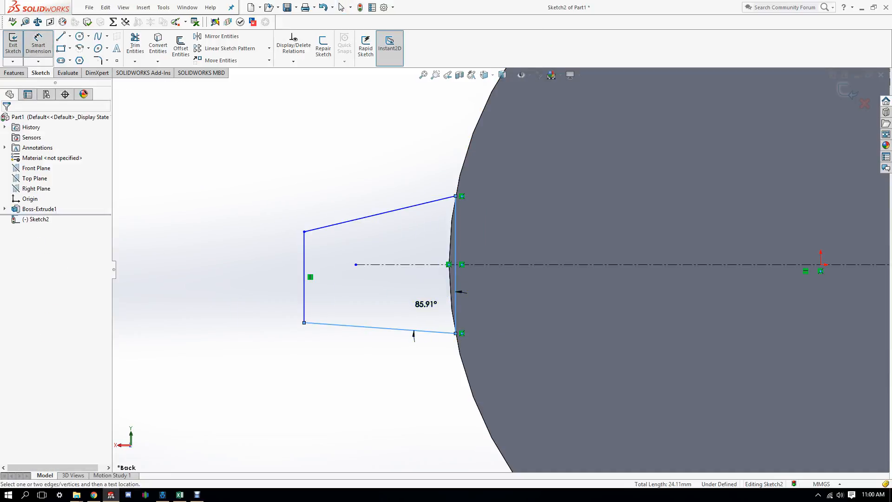
pyautogui.write('80')
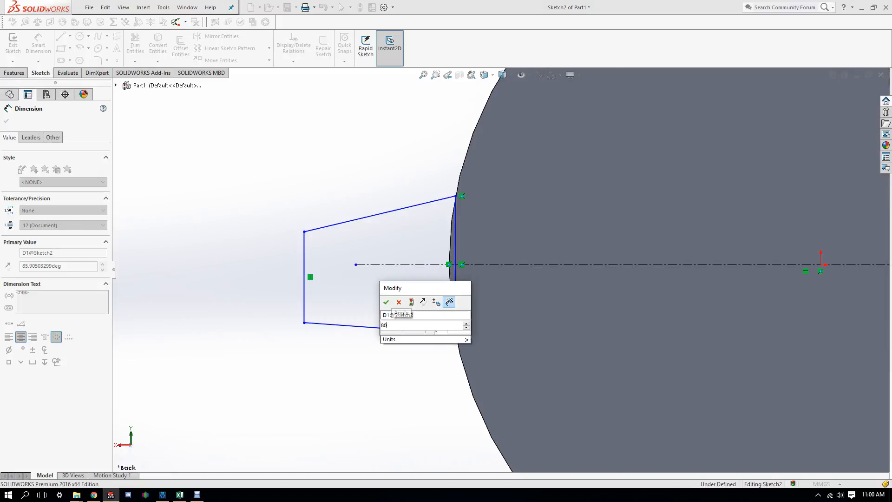
pyautogui.press('Return')
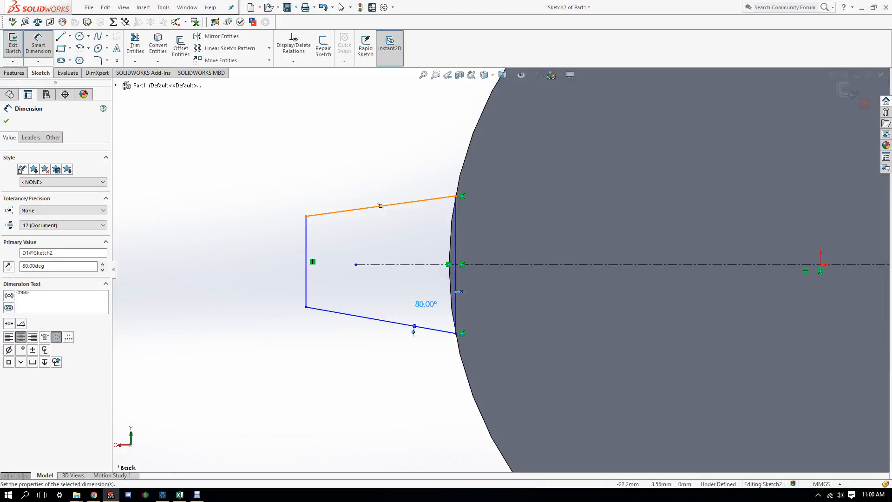
pyautogui.click(384, 205)
pyautogui.click(455, 229)
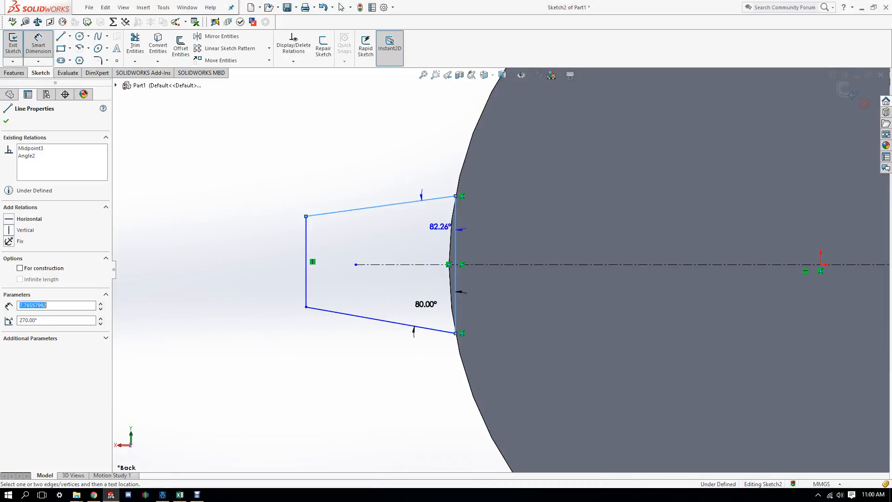
pyautogui.click(429, 225)
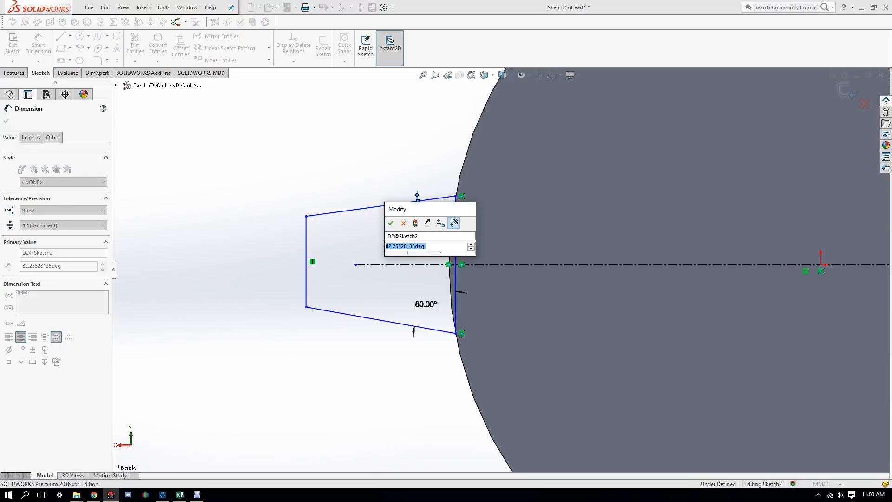
pyautogui.write('80')
pyautogui.press('Return')
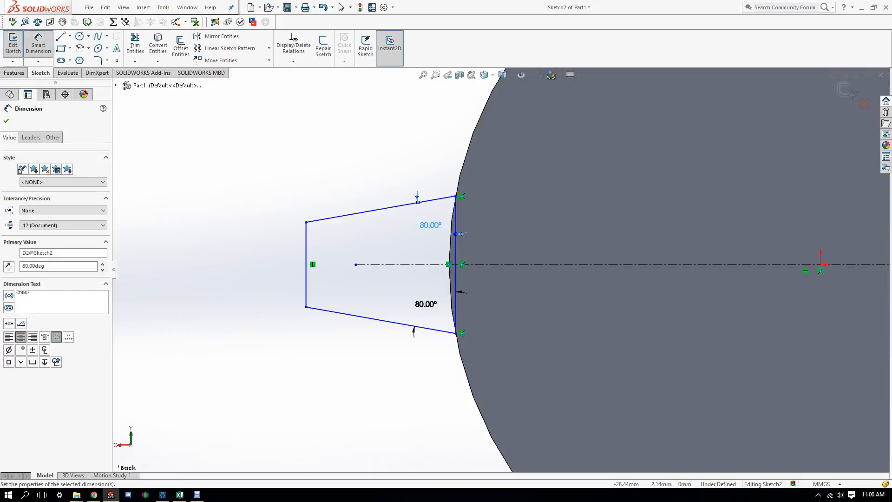
pyautogui.scroll(3, 668, 309)
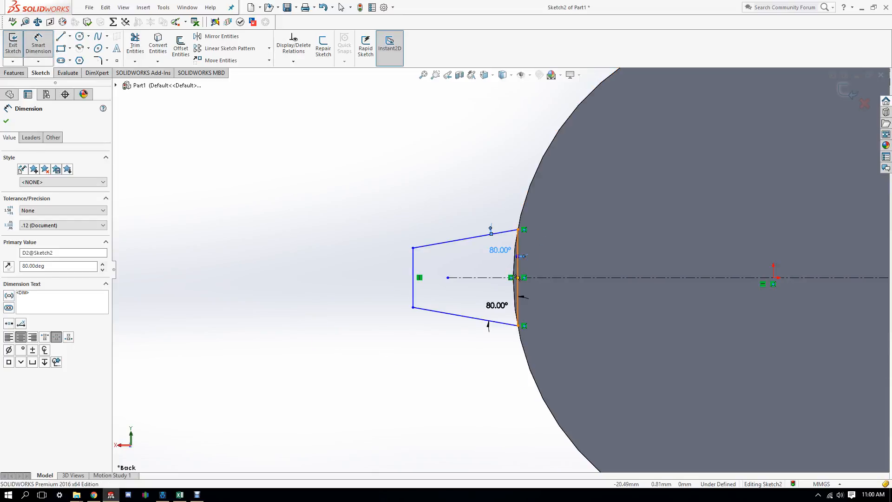
# Step: Dimension the vertical edge against the body to 10 mm
pyautogui.click(518, 277)
pyautogui.click(554, 271)
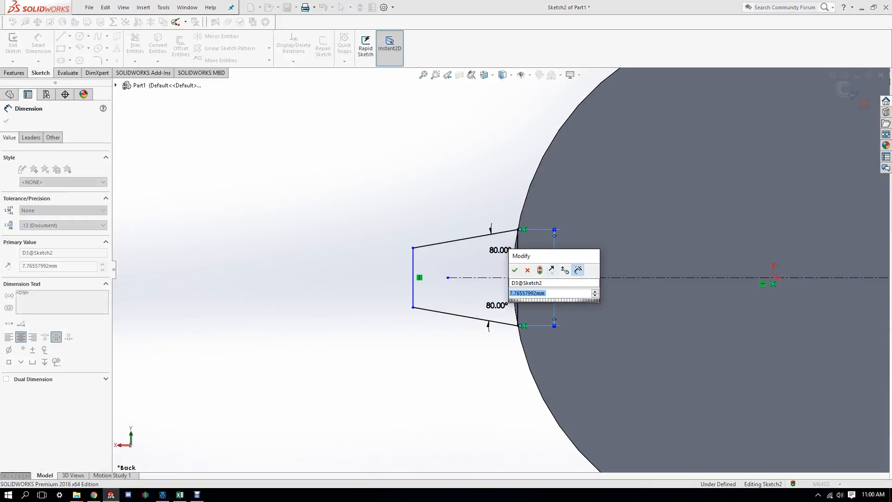
pyautogui.write('10')
pyautogui.press('Return')
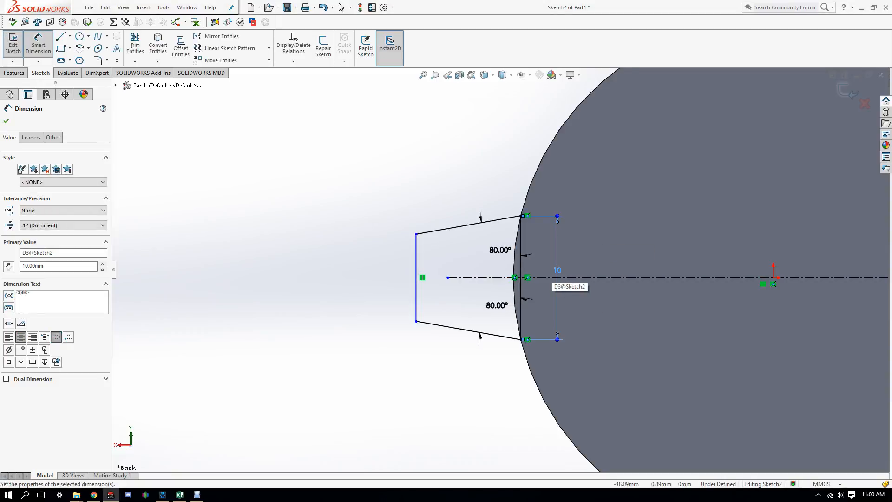
pyautogui.scroll(-5, 543, 274)
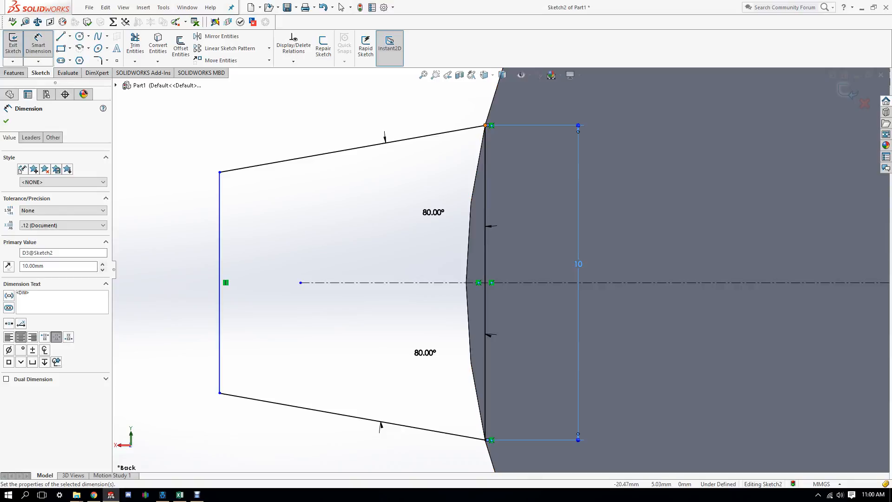
# Step: Inspect the top corner's Distance7 relation and the edge and upper slanted line
pyautogui.press('Escape')
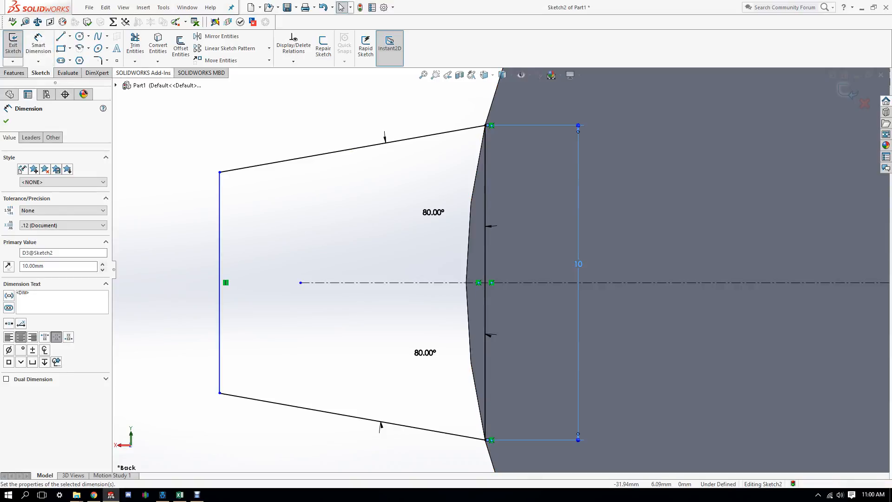
pyautogui.click(486, 125)
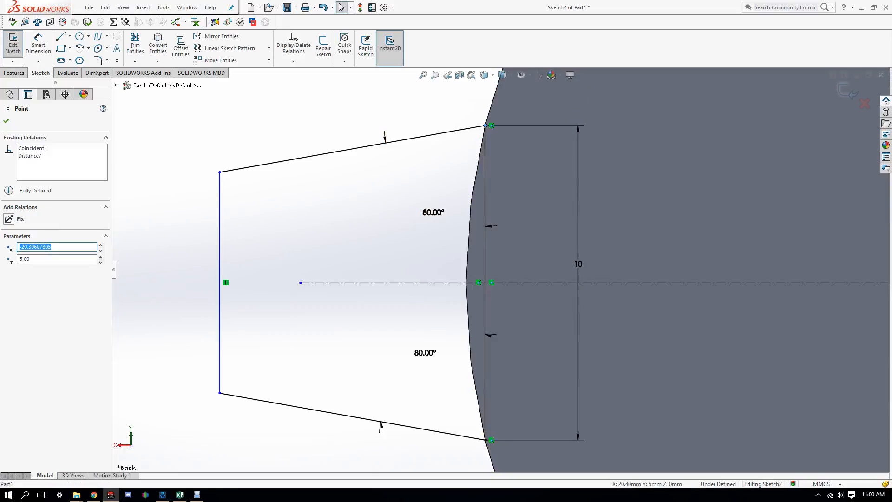
pyautogui.click(30, 156)
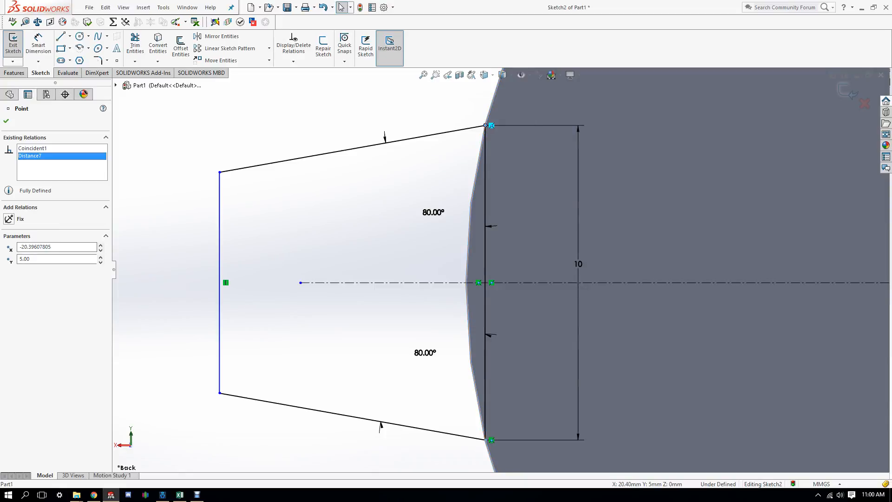
pyautogui.scroll(-2, 356, 342)
pyautogui.scroll(6, 501, 270)
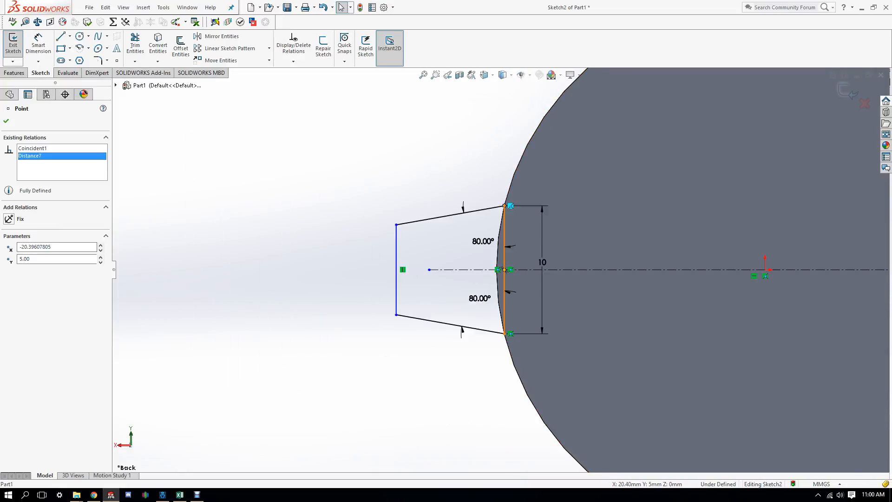
pyautogui.click(503, 260)
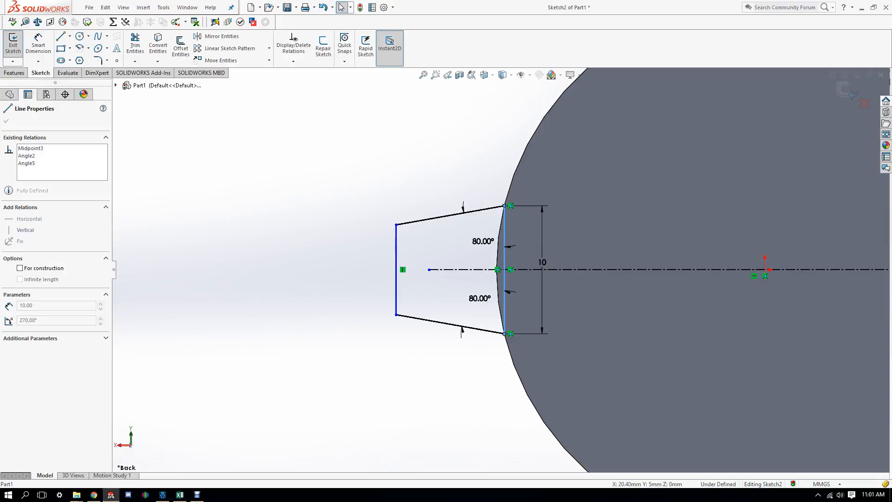
pyautogui.click(496, 208)
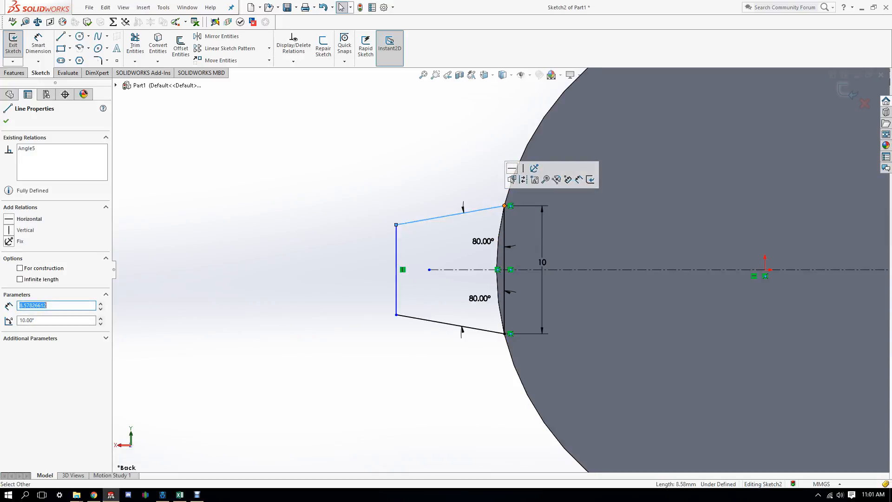
pyautogui.press('Escape')
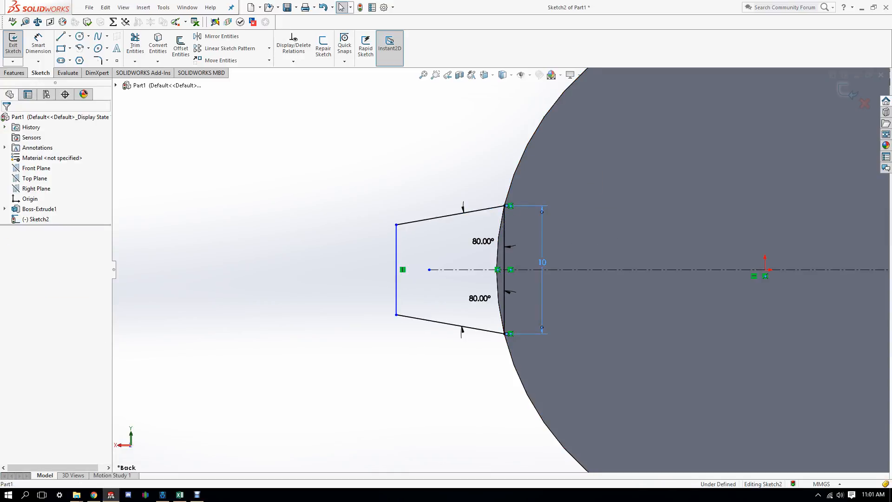
# Step: Try changing the edge length to 20 mm, then undo back to 10 mm
pyautogui.click(542, 262)
pyautogui.write('20')
pyautogui.press('Return')
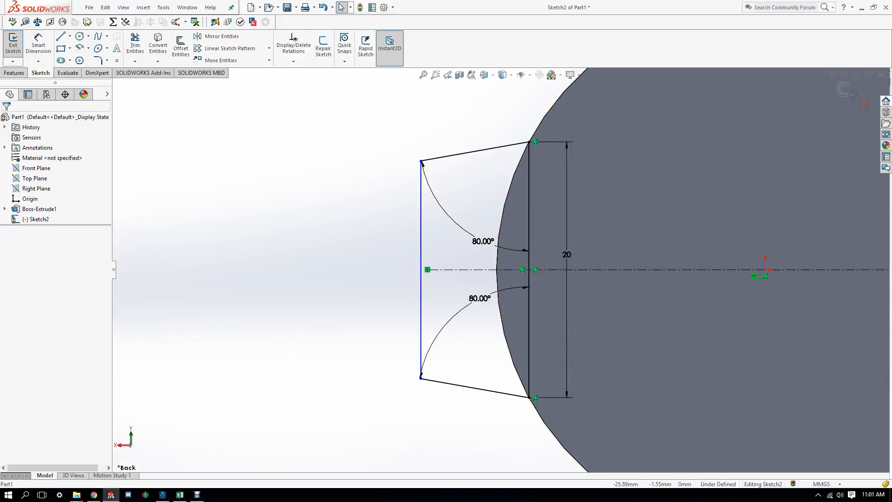
pyautogui.hotkey('ctrl', 'z')
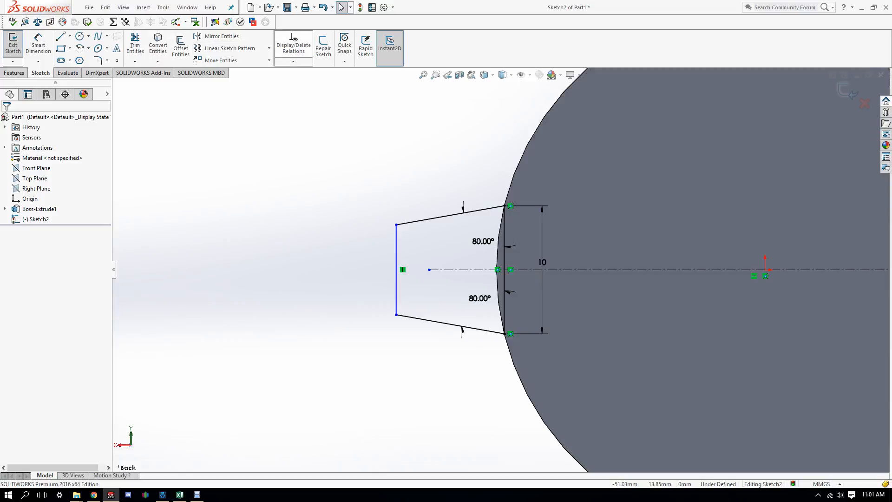
# Step: Trial 2 mm and 4 mm fillets on the tab's left corners, then cancel them
pyautogui.click(98, 60)
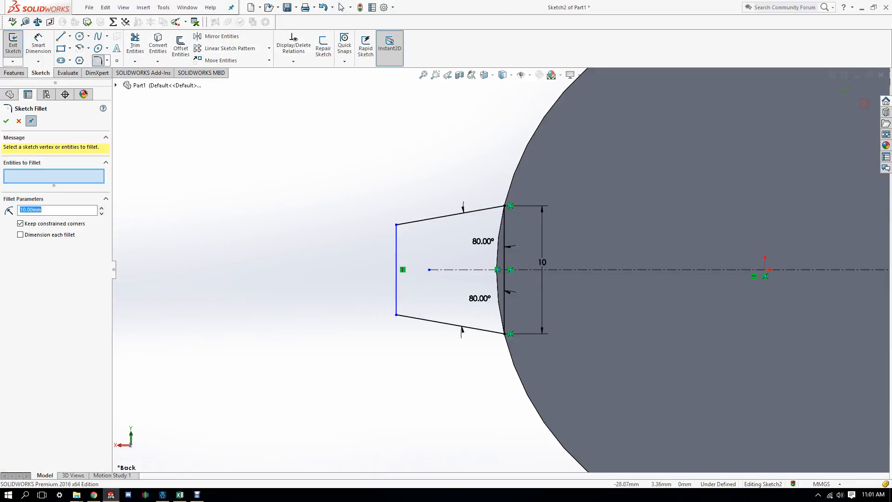
pyautogui.click(397, 225)
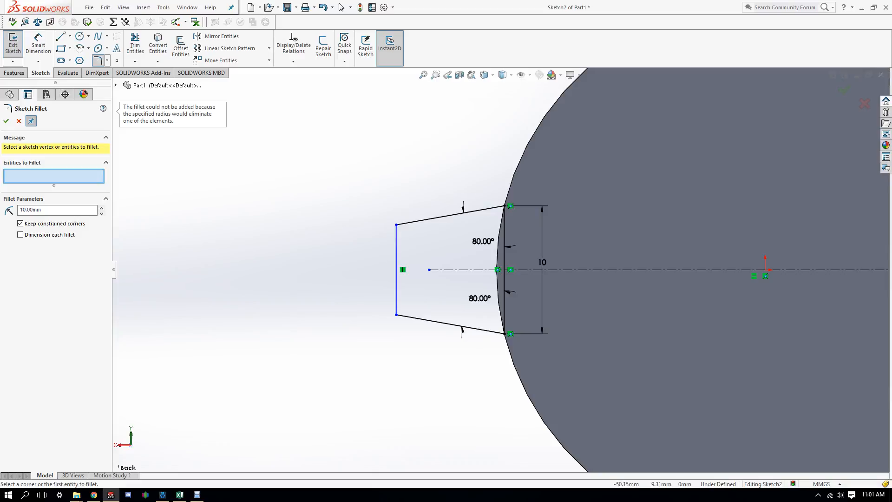
pyautogui.doubleClick(39, 209)
pyautogui.write('2')
pyautogui.press('Return')
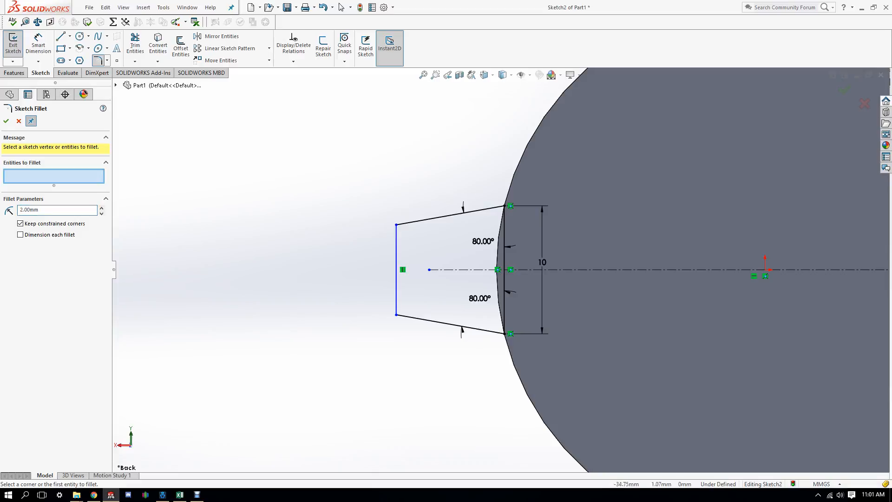
pyautogui.click(396, 224)
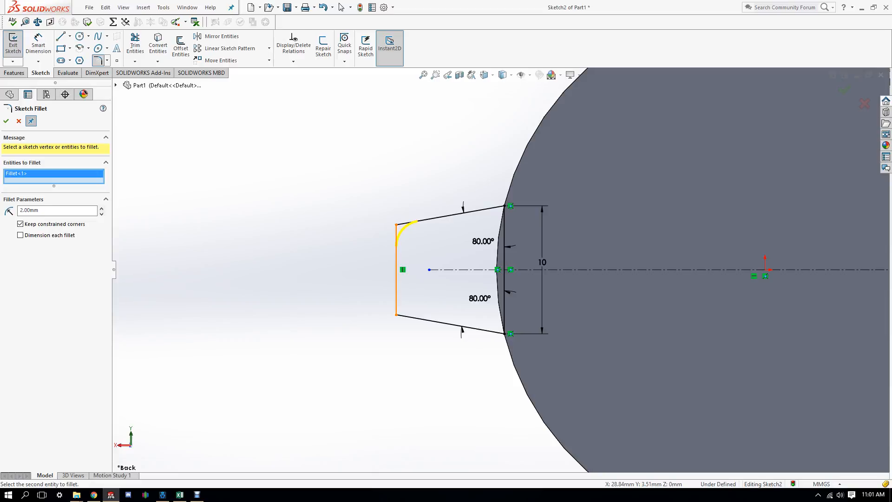
pyautogui.click(396, 314)
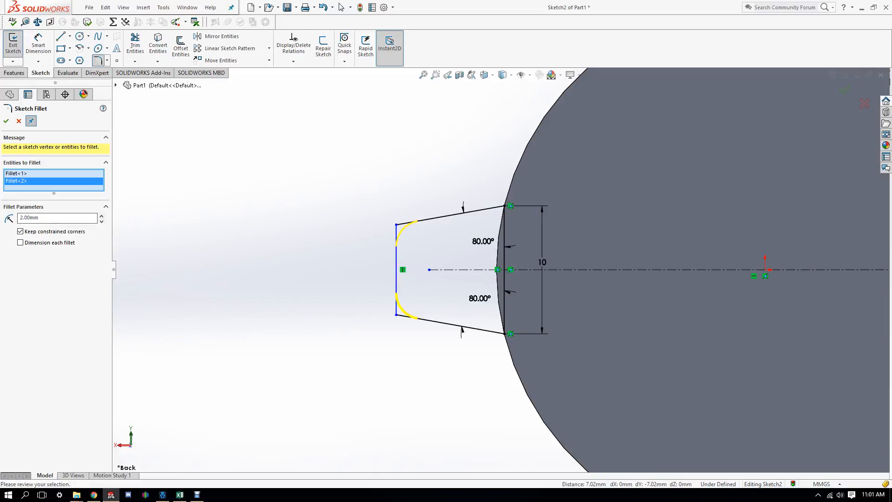
pyautogui.press('Tab')
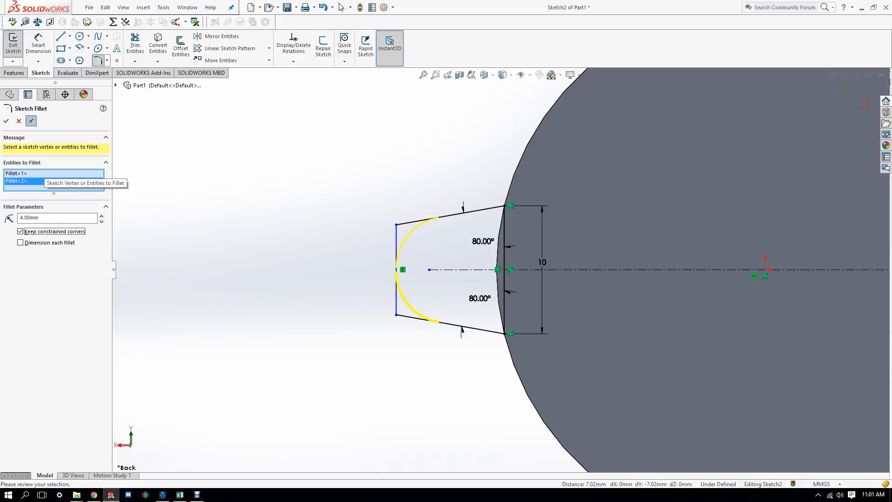
pyautogui.click(19, 121)
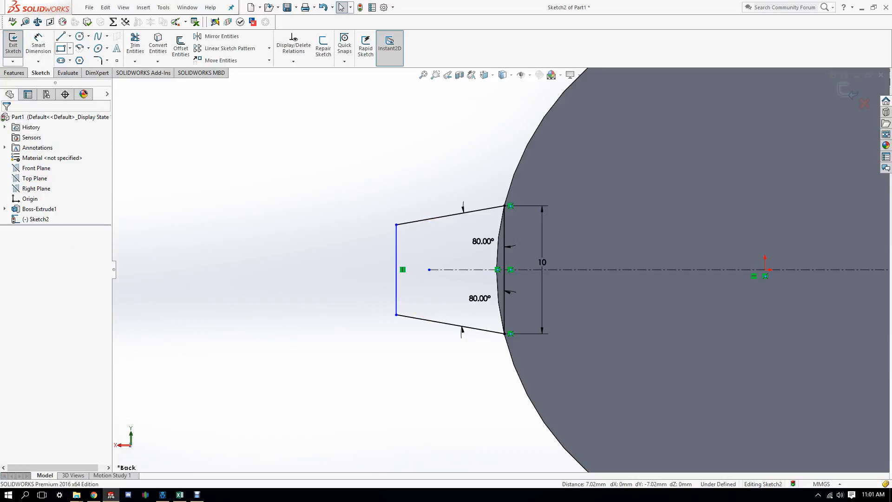
pyautogui.click(38, 44)
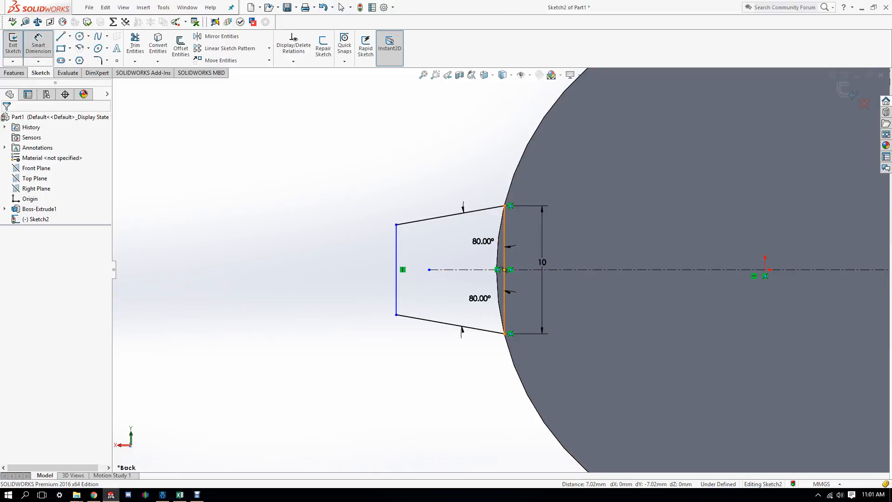
# Step: Set the distance between the tab's left and right vertical lines to 10 mm
pyautogui.click(395, 269)
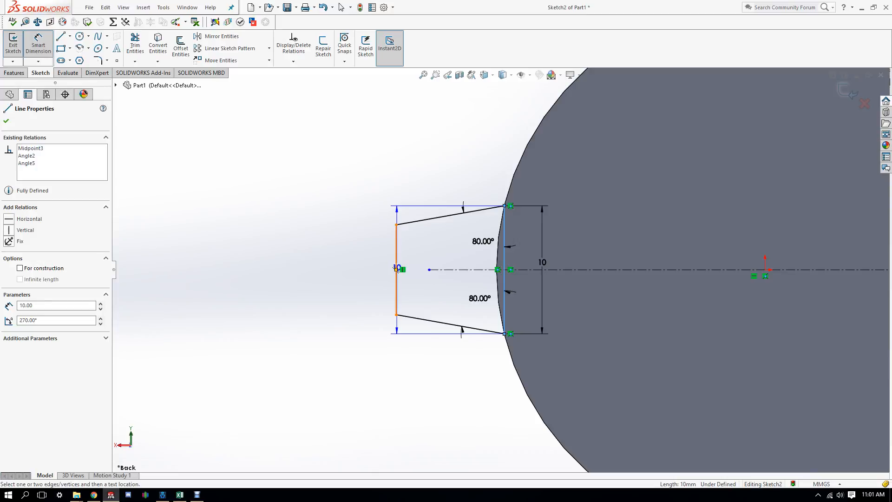
pyautogui.click(504, 222)
pyautogui.click(446, 139)
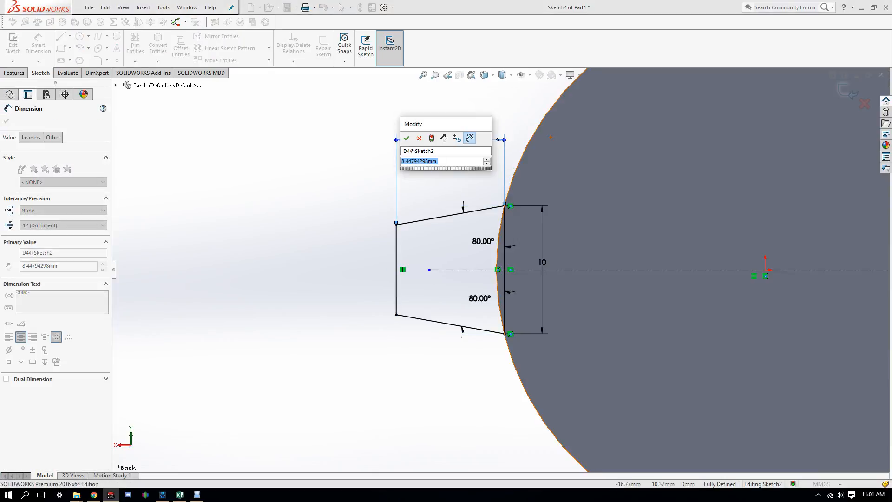
pyautogui.write('10')
pyautogui.press('Return')
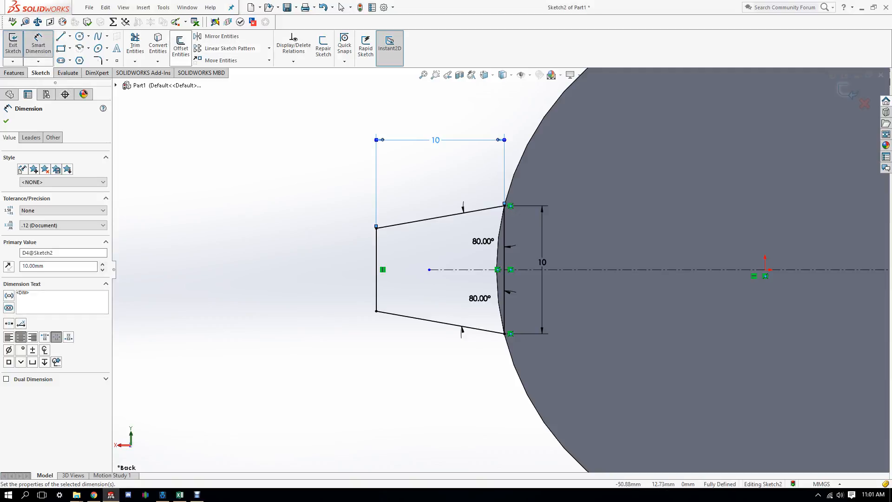
# Step: Fillet the tab's top-left and bottom-left corners with a 3.80 mm radius
pyautogui.click(97, 61)
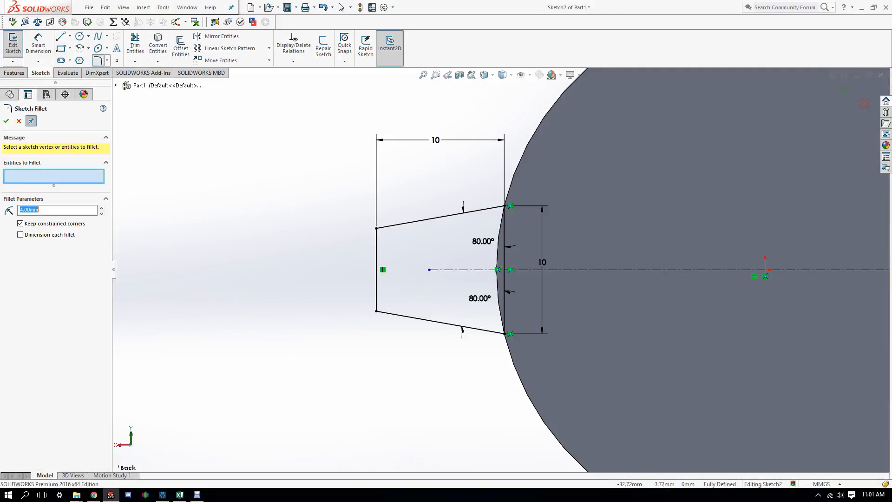
pyautogui.click(376, 228)
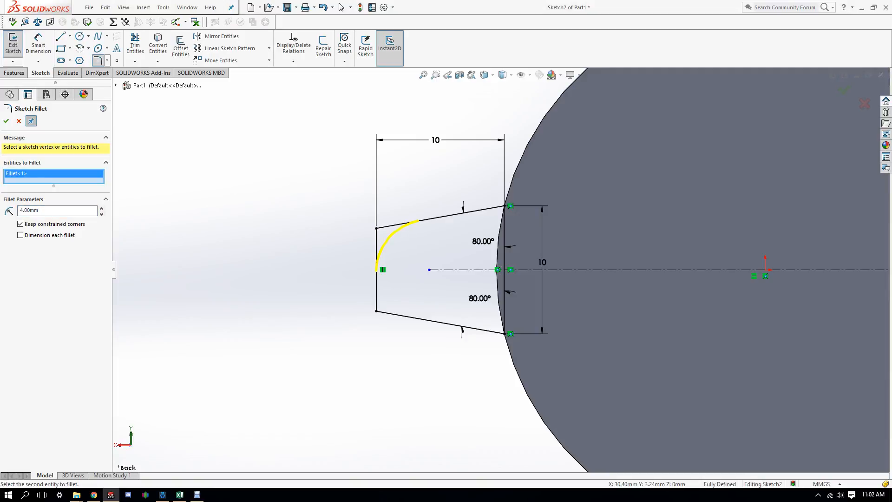
pyautogui.click(377, 310)
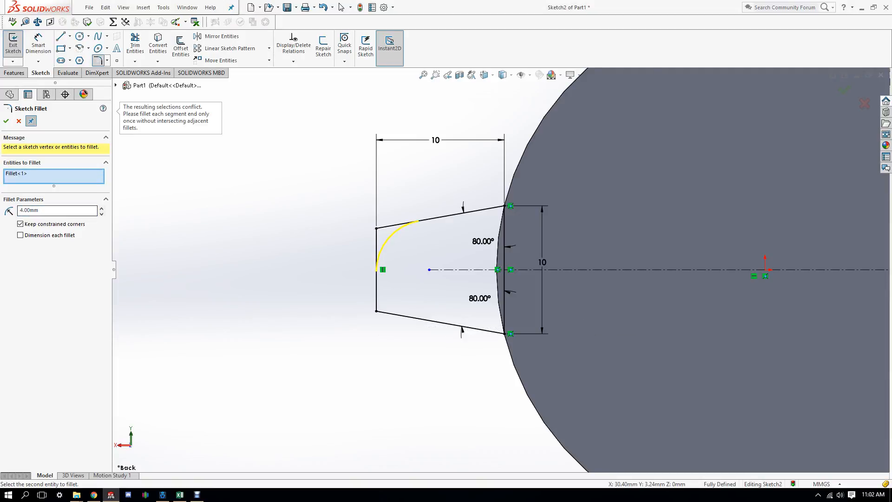
pyautogui.doubleClick(29, 210)
pyautogui.press('Return')
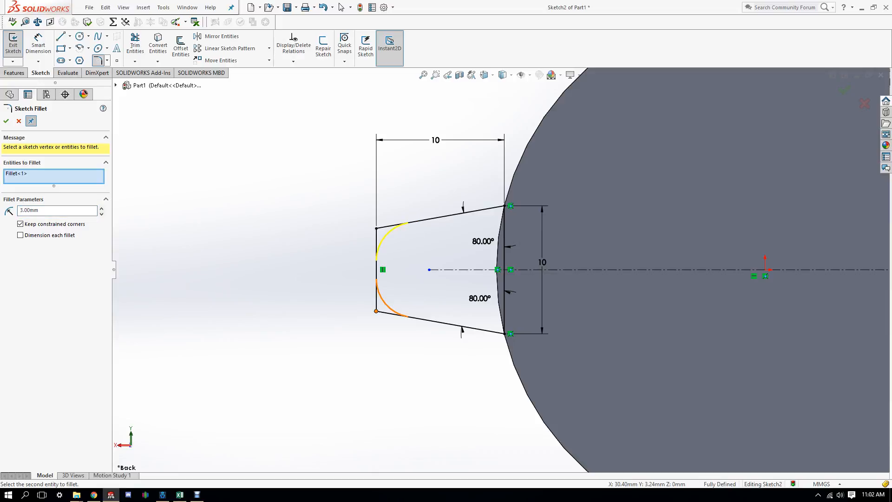
pyautogui.click(376, 311)
pyautogui.doubleClick(29, 217)
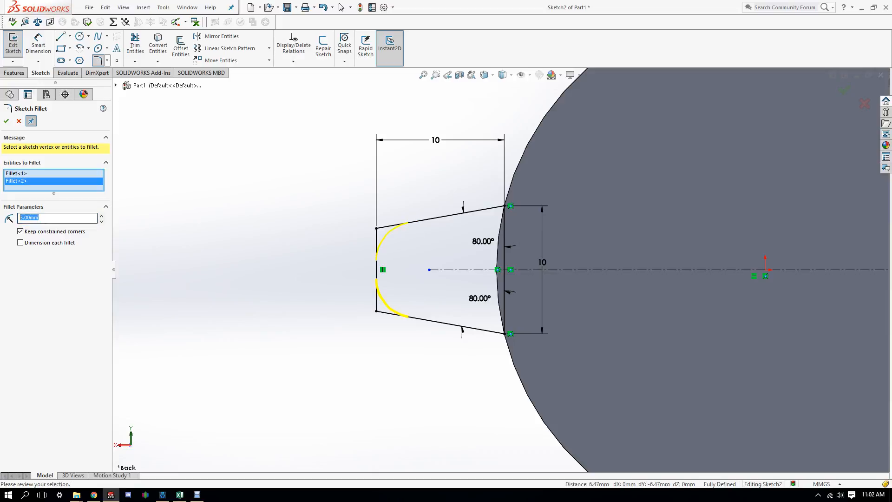
pyautogui.write('3.5')
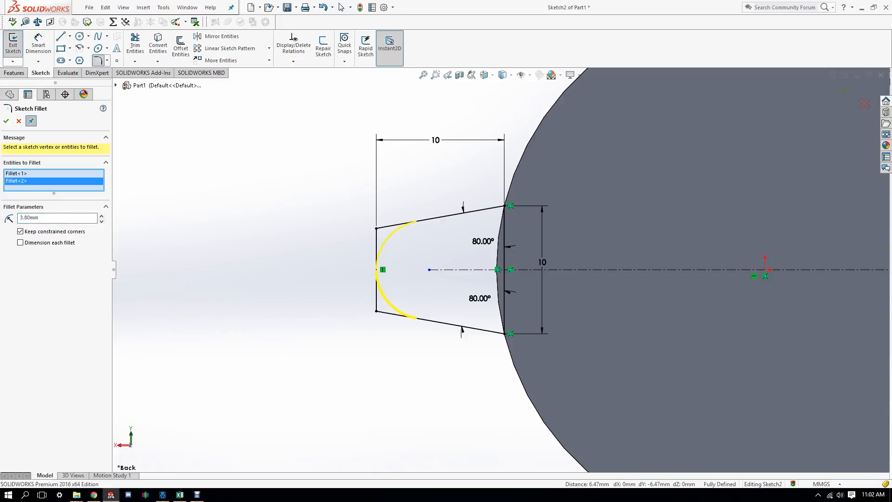
pyautogui.press('Return')
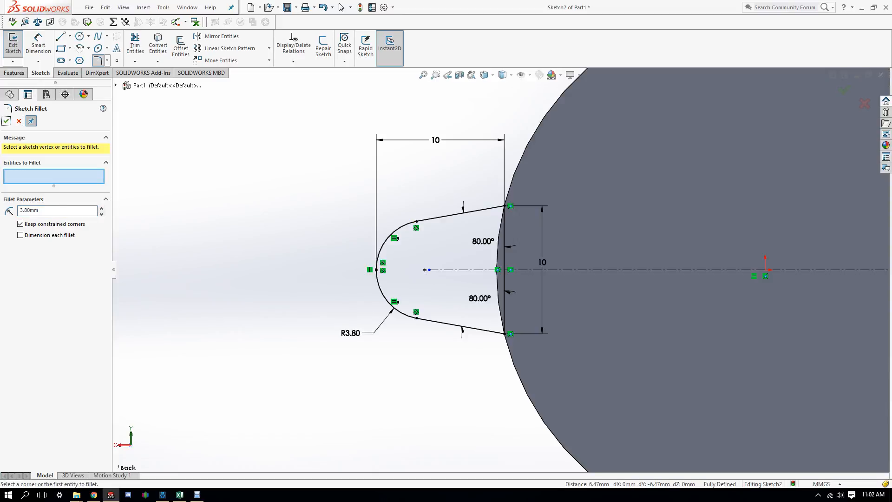
pyautogui.moveTo(513, 185)
pyautogui.mouseDown(button='middle')
pyautogui.moveTo(534, 186)
pyautogui.moveTo(585, 223)
pyautogui.moveTo(650, 172)
pyautogui.moveTo(525, 195)
pyautogui.moveTo(543, 246)
pyautogui.moveTo(501, 218)
pyautogui.moveTo(497, 237)
pyautogui.mouseUp(button='middle')
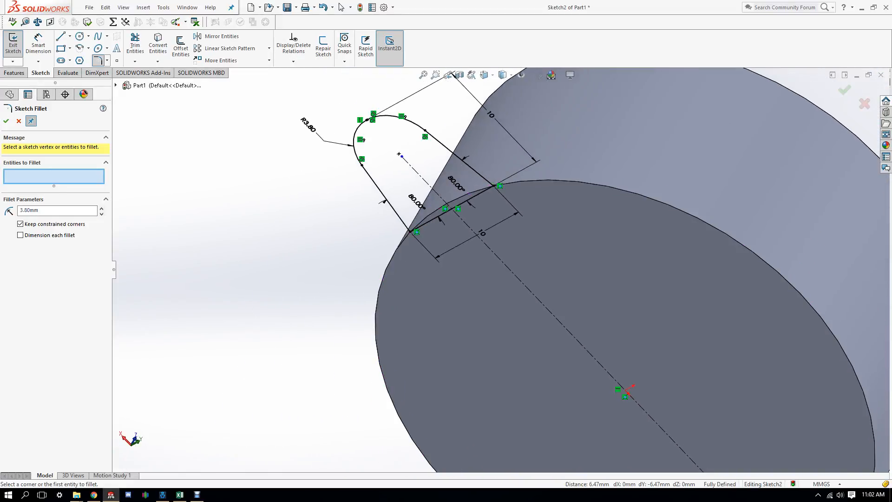
# Step: Extrude the rounded tab sketch 0.85 mm, reversed toward the disc, merging with the cylinder
pyautogui.click(13, 44)
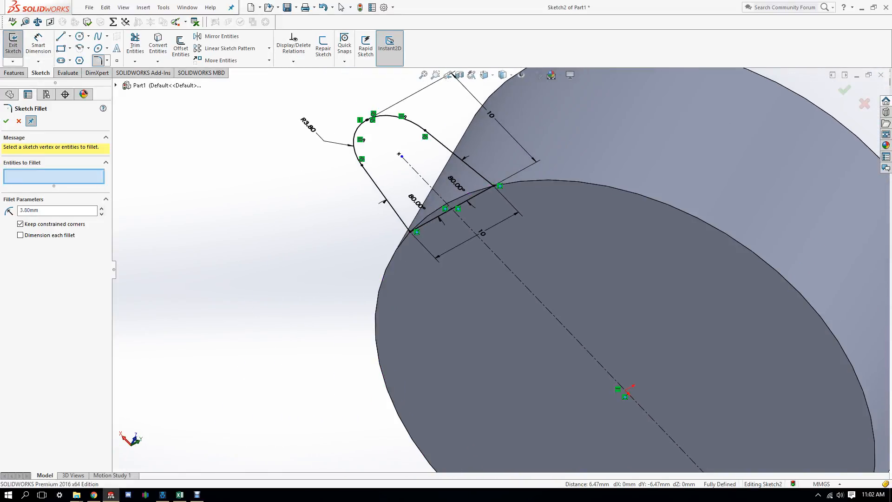
pyautogui.click(14, 72)
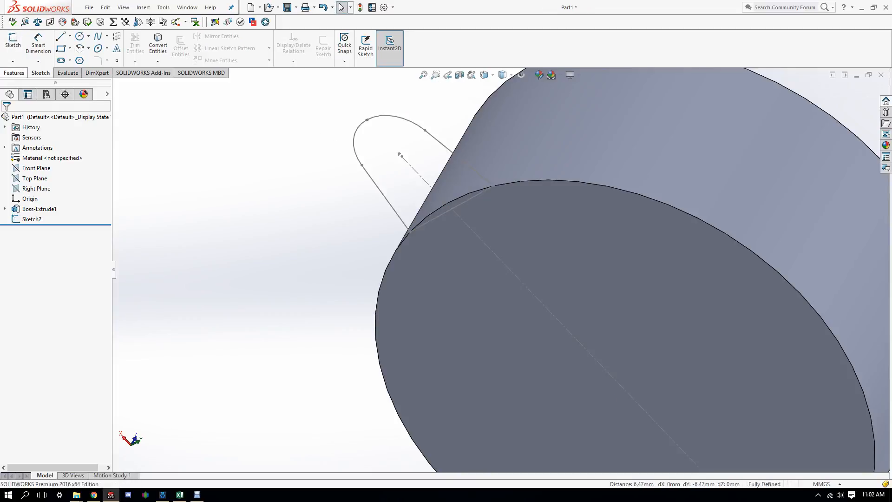
pyautogui.click(17, 46)
pyautogui.click(390, 116)
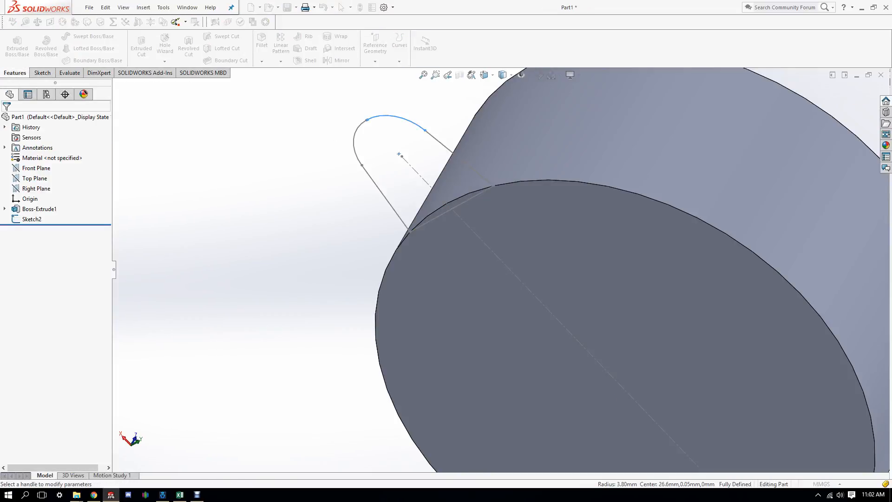
pyautogui.moveTo(501, 270); pyautogui.dragTo(467, 290, button='middle')
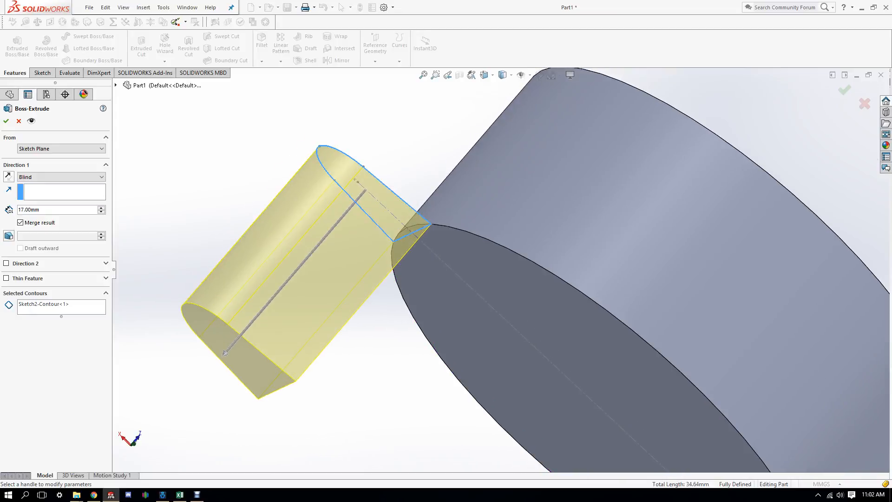
pyautogui.scroll(4, 501, 270)
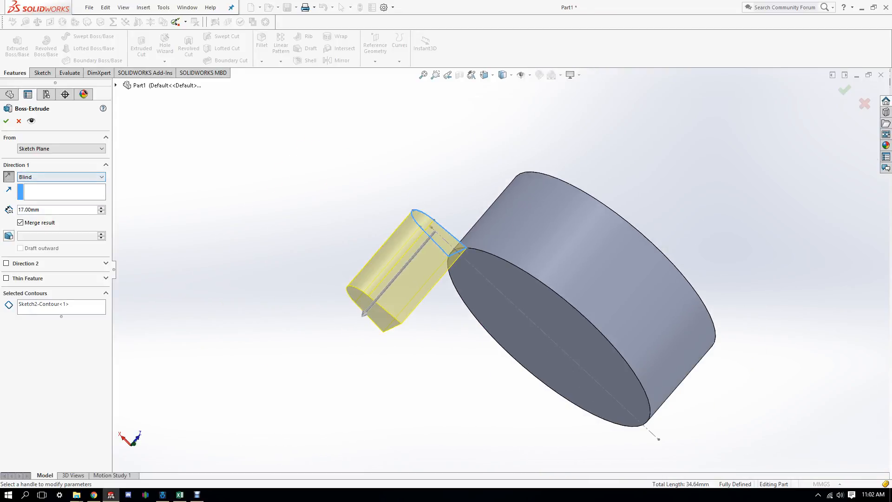
pyautogui.click(9, 176)
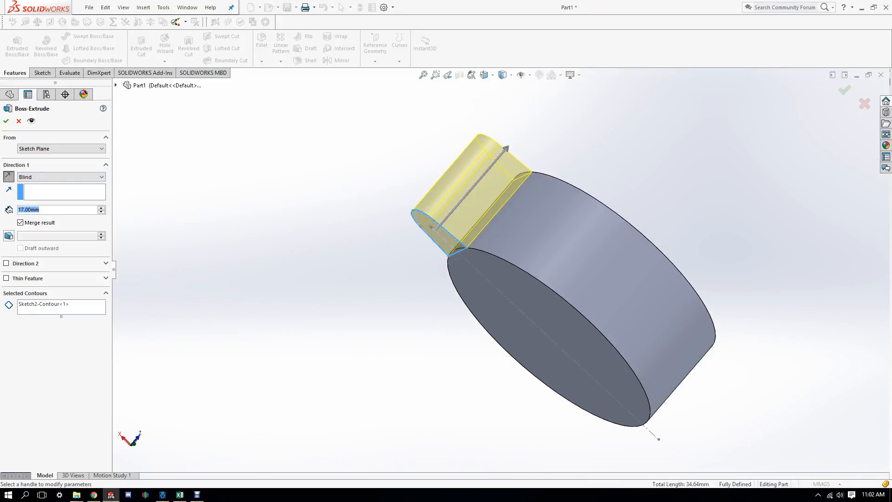
pyautogui.write('0.85')
pyautogui.press('Return')
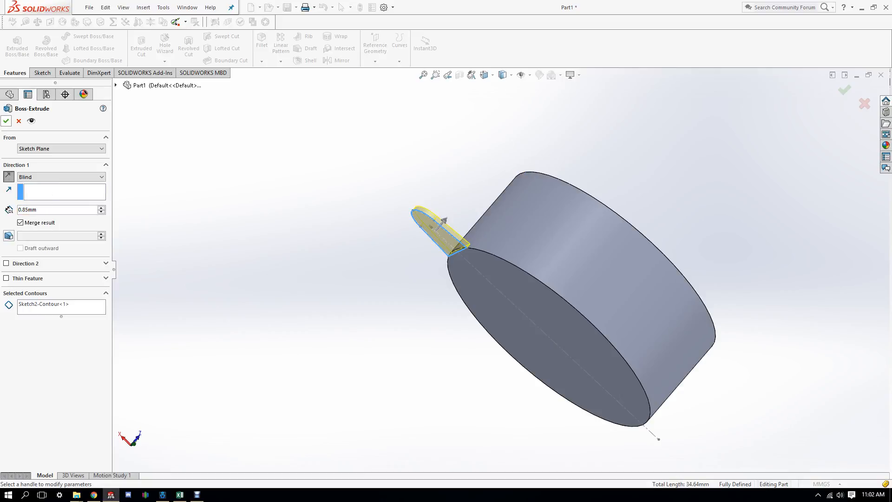
pyautogui.press('Return')
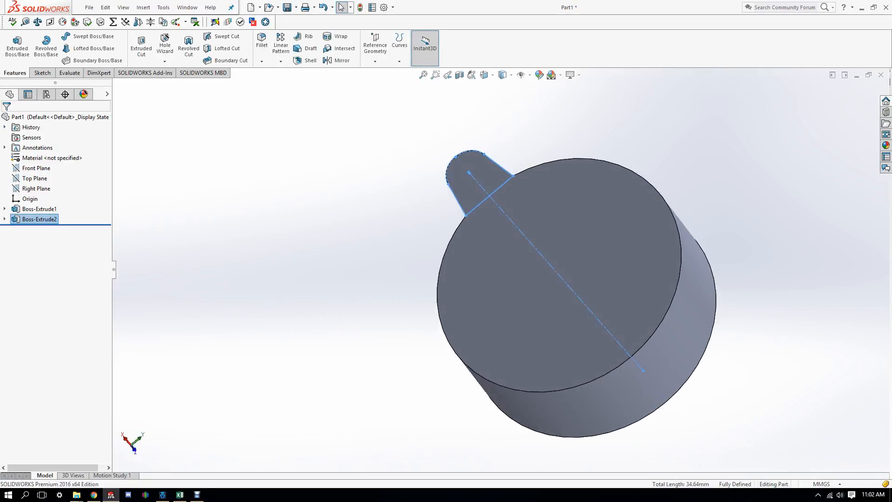
pyautogui.moveTo(558, 279); pyautogui.dragTo(521, 302, button='middle')
# Step: Pattern the tab extrusion circularly about the disc's edge: 2 instances over 180°
pyautogui.click(39, 219)
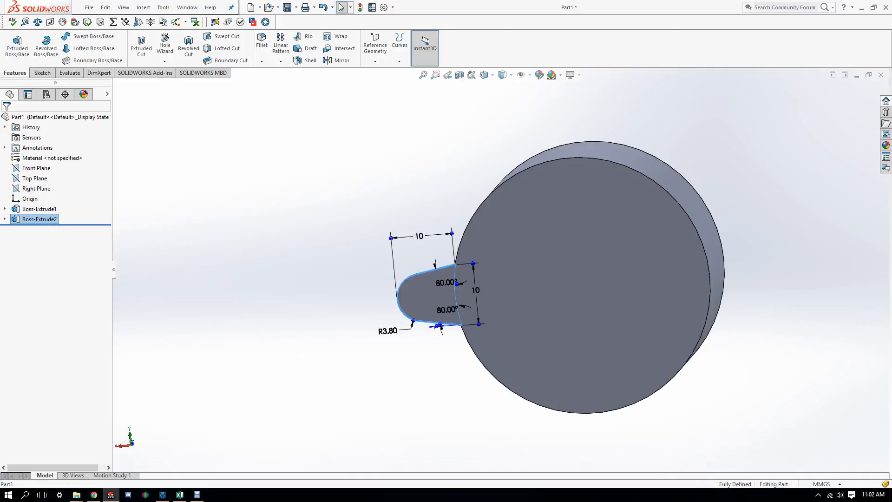
pyautogui.press('Escape')
pyautogui.click(39, 219)
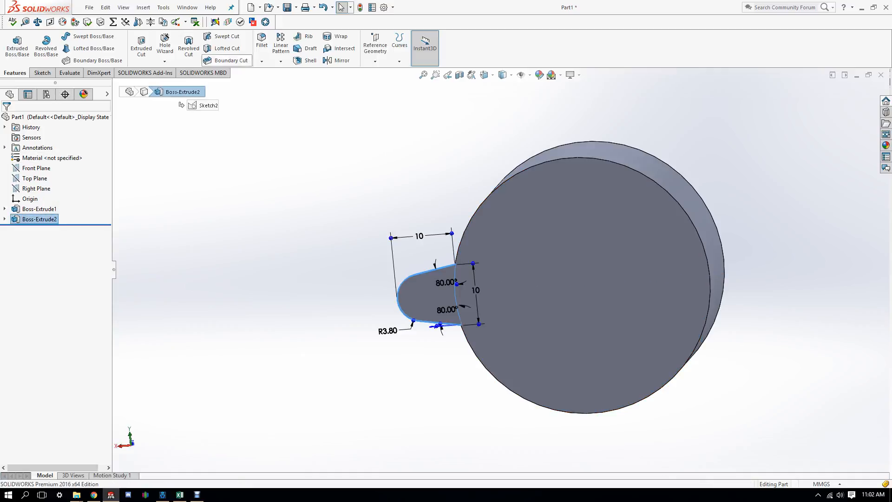
pyautogui.click(281, 61)
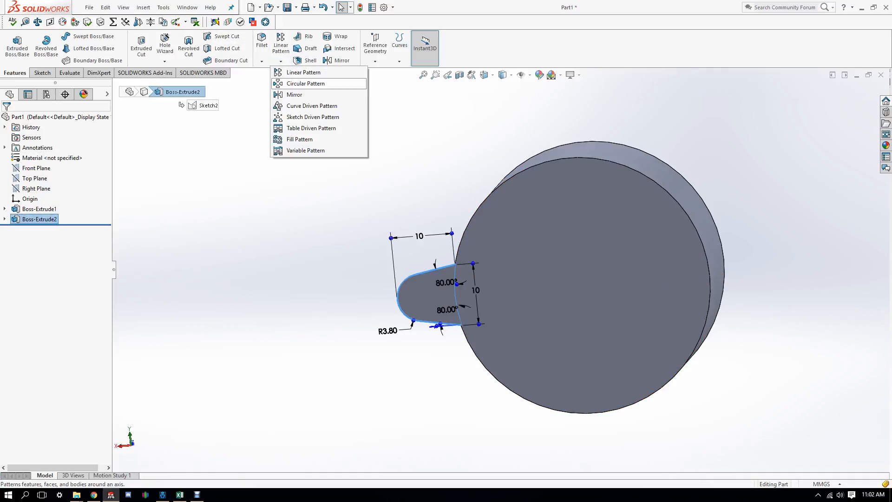
pyautogui.click(305, 83)
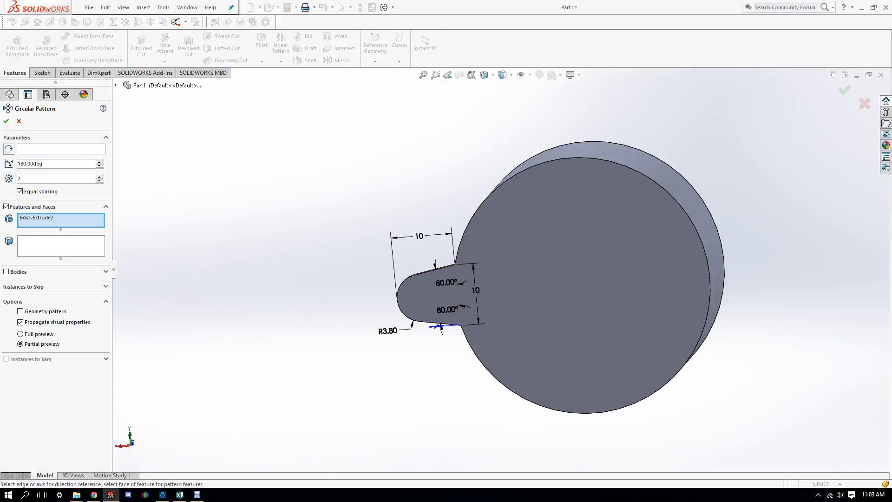
pyautogui.click(537, 165)
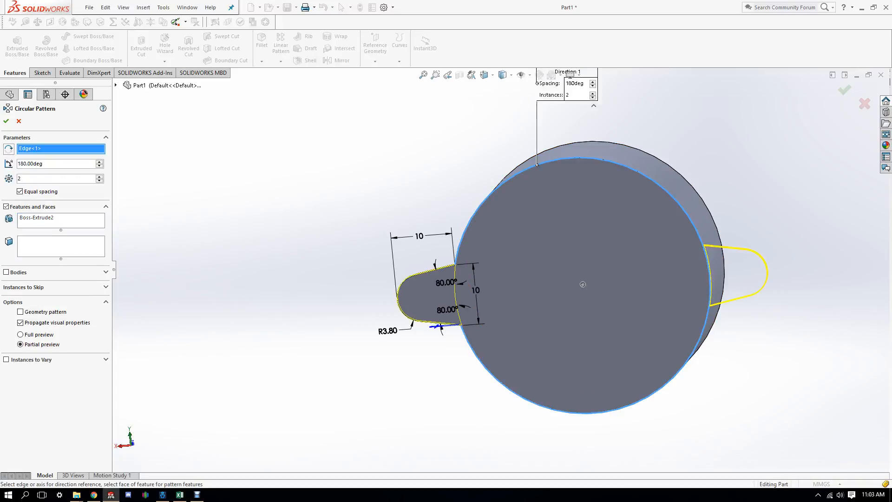
pyautogui.click(6, 121)
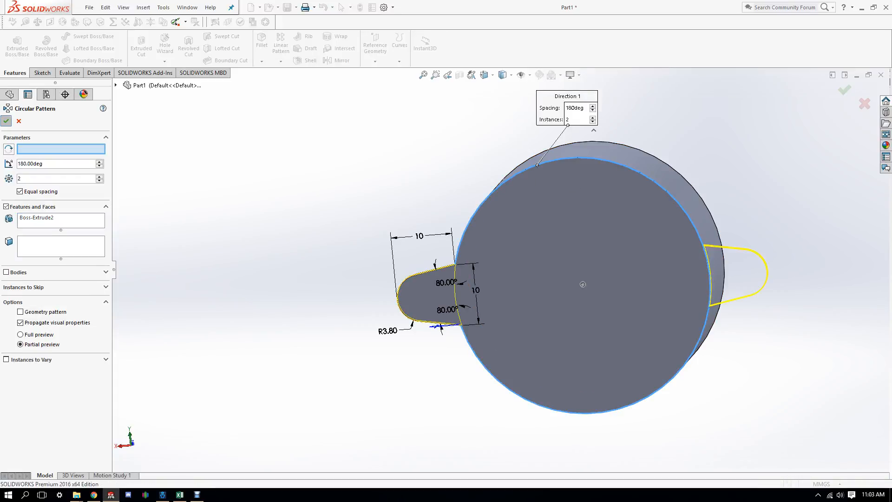
# Step: Orbit to check both lugs, then select the tab sketch to show its dimensions
pyautogui.moveTo(582, 284); pyautogui.dragTo(446, 344, button='middle')
pyautogui.moveTo(557, 195); pyautogui.dragTo(418, 360, button='middle')
pyautogui.moveTo(511, 223); pyautogui.dragTo(564, 307, button='middle')
pyautogui.click(5, 218)
pyautogui.click(42, 229)
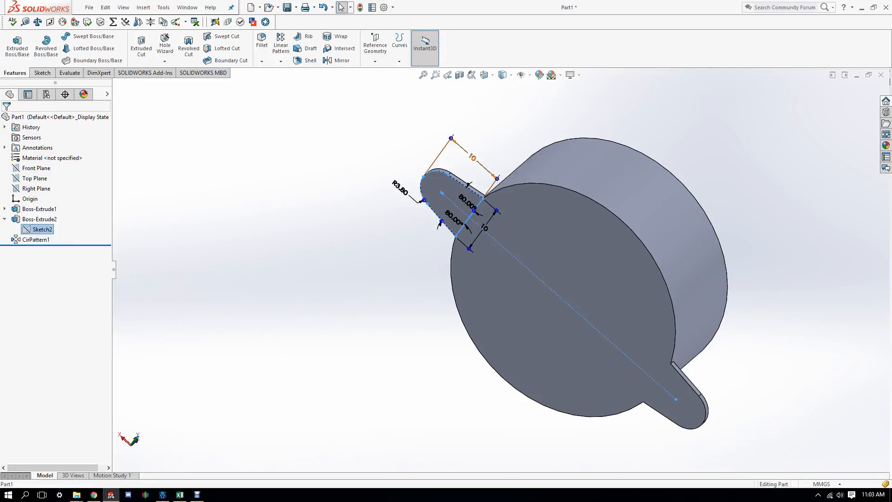
# Step: Attempt to edit the tab sketch's 10 mm width, dismissing the rebuild error
pyautogui.click(471, 157)
pyautogui.press('Return')
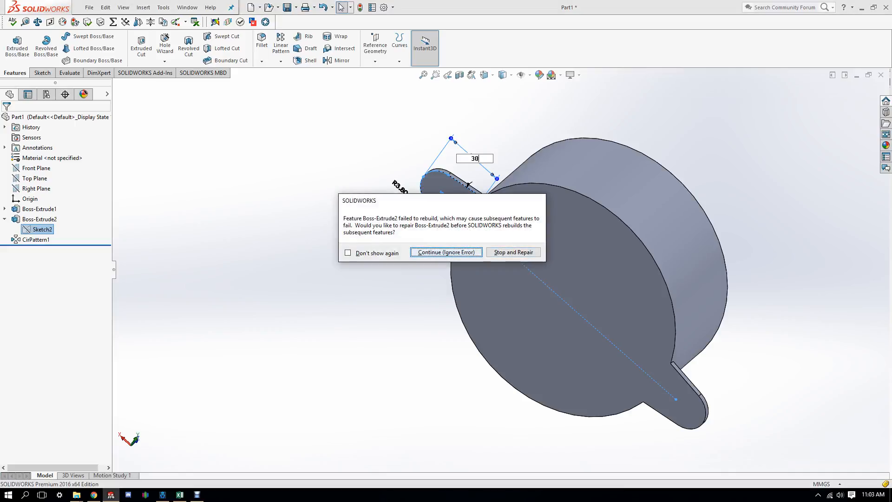
pyautogui.click(446, 251)
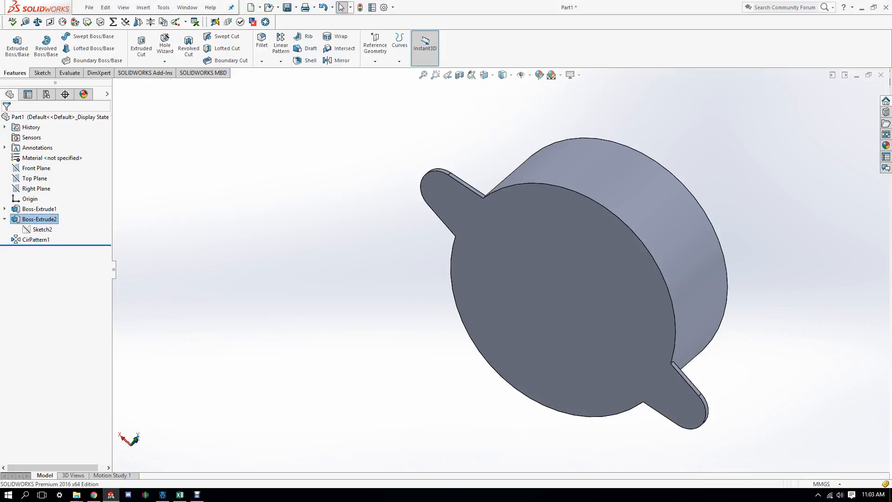
pyautogui.click(448, 206)
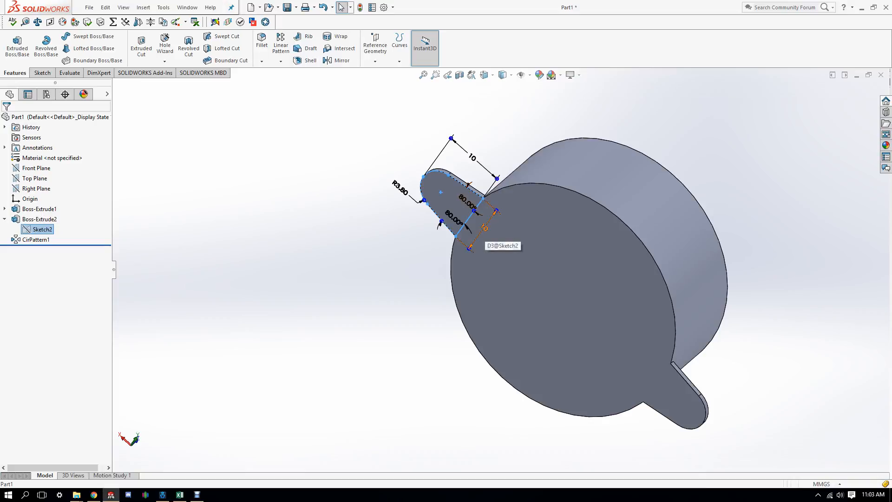
pyautogui.doubleClick(485, 227)
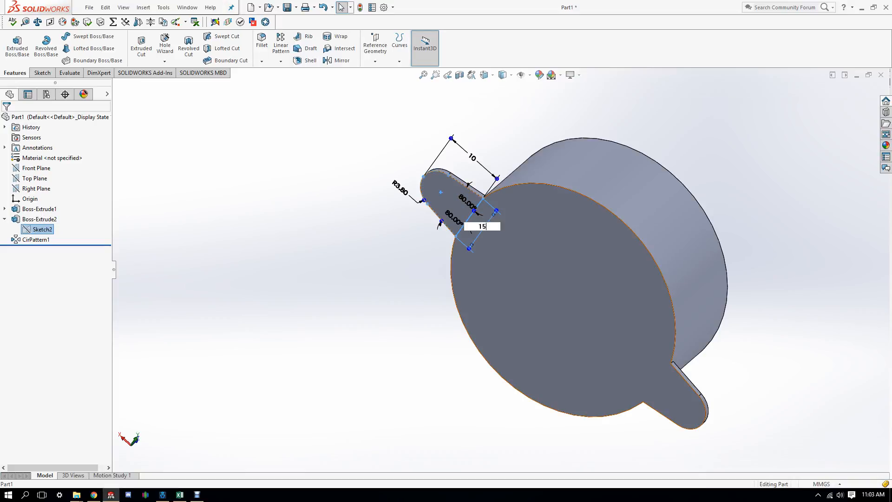
pyautogui.press('Return')
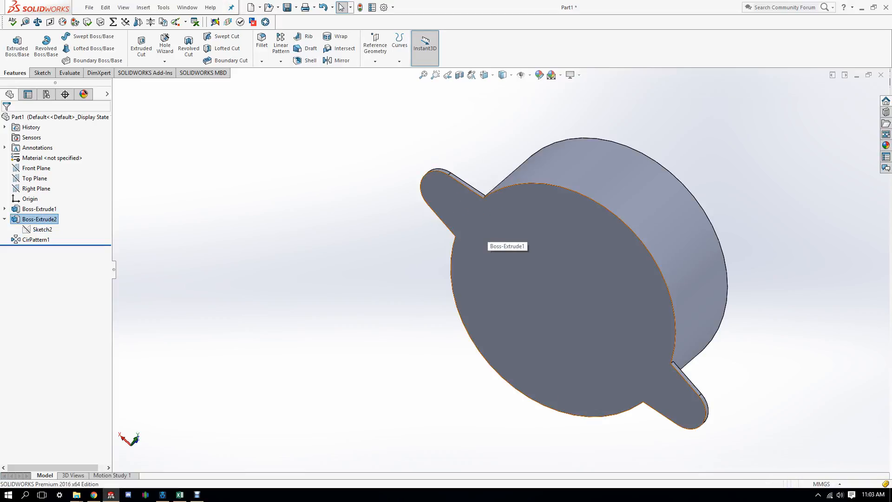
pyautogui.press('Escape')
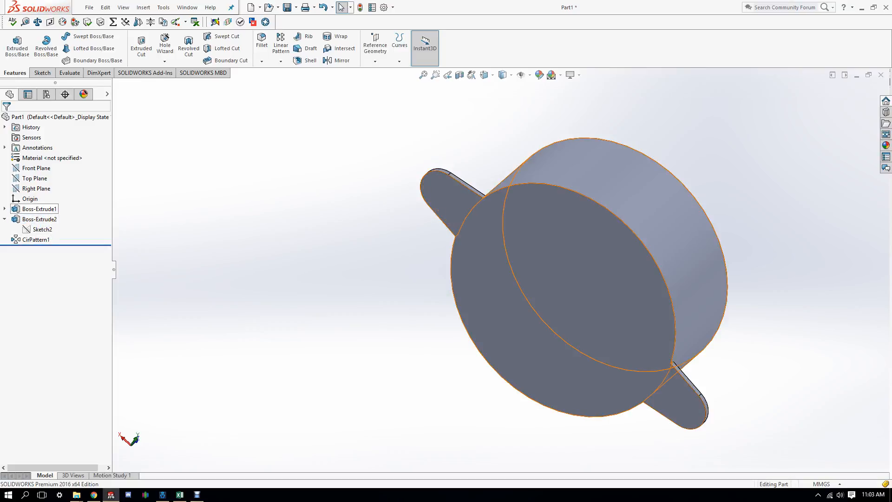
# Step: Review the disc extrusion's sketch, then exit it and rebuild the part
pyautogui.doubleClick(40, 209)
pyautogui.click(4, 208)
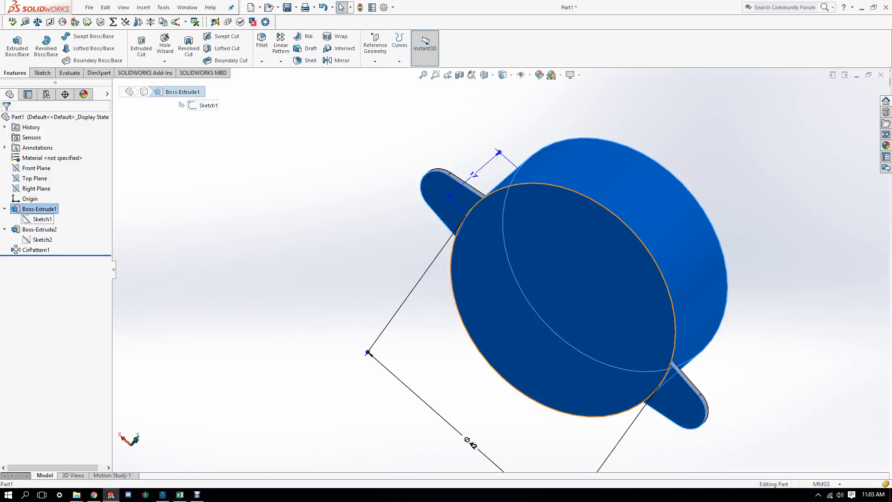
pyautogui.click(34, 218)
pyautogui.click(42, 192)
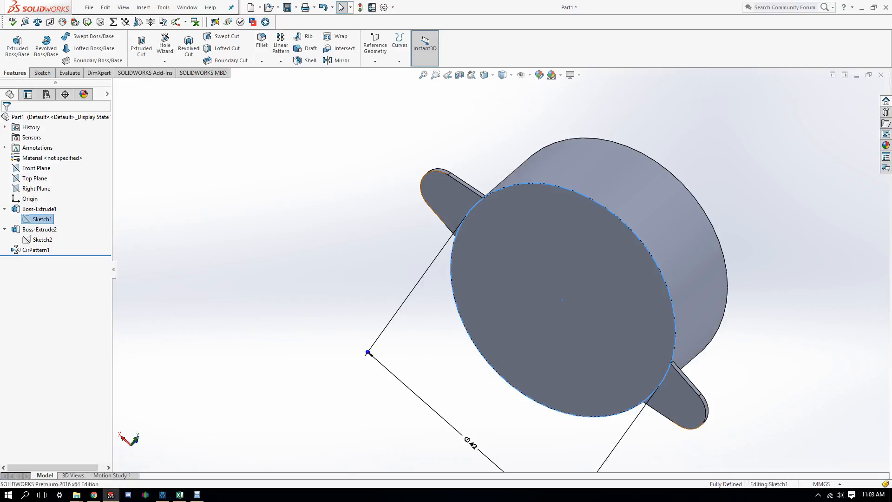
pyautogui.moveTo(276, 250)
pyautogui.mouseDown(button='middle')
pyautogui.moveTo(297, 239)
pyautogui.moveTo(272, 246)
pyautogui.mouseUp(button='middle')
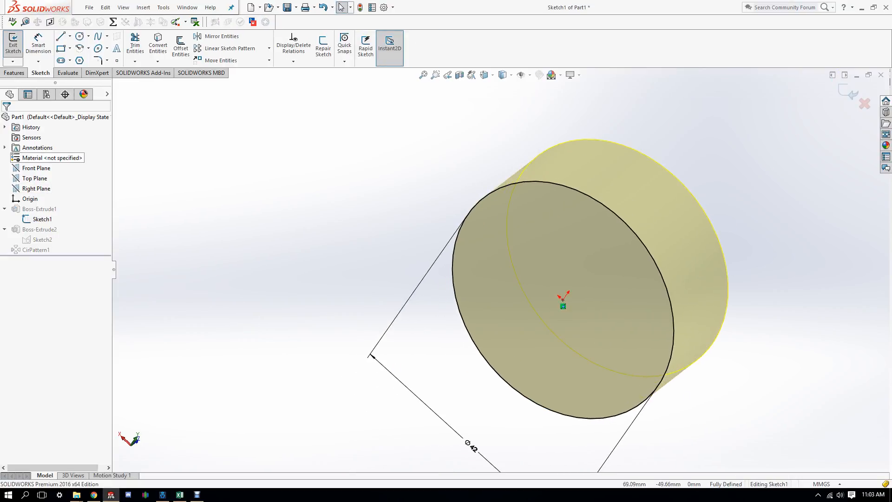
pyautogui.click(13, 44)
# Step: Change the tab width dimension from 10 to 15 and rebuild the widened lugs
pyautogui.click(41, 239)
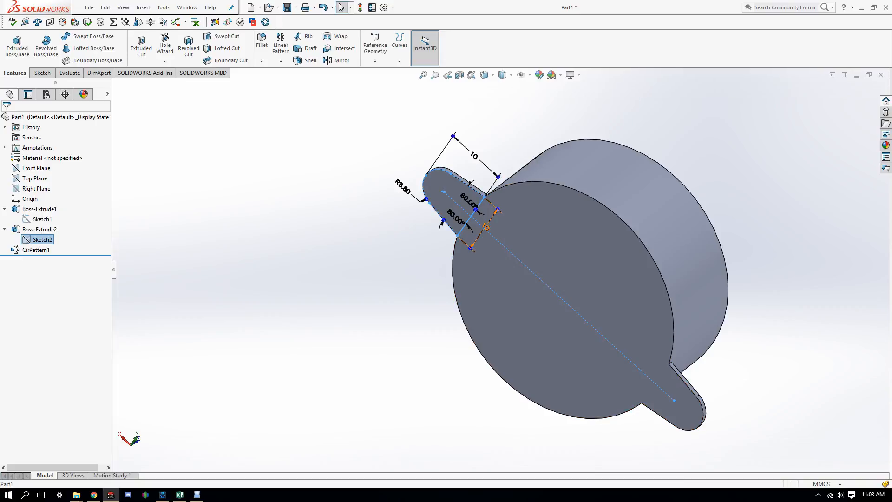
pyautogui.click(486, 227)
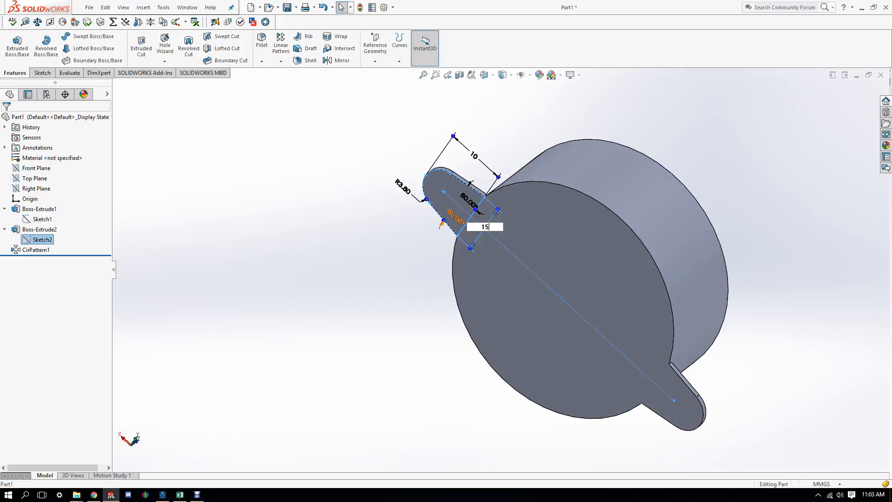
pyautogui.write('15')
pyautogui.press('Return')
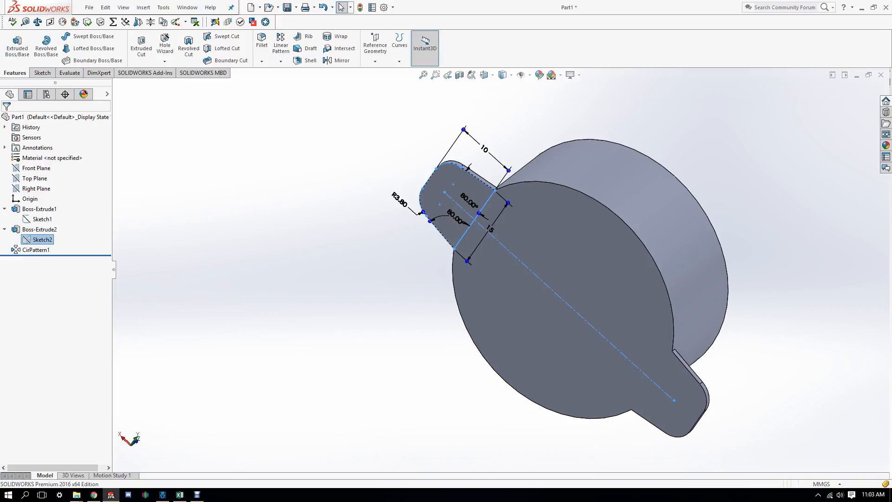
pyautogui.press('Escape')
pyautogui.moveTo(638, 198)
pyautogui.mouseDown(button='middle')
pyautogui.moveTo(703, 153)
pyautogui.moveTo(735, 206)
pyautogui.moveTo(654, 215)
pyautogui.moveTo(696, 190)
pyautogui.mouseUp(button='middle')
pyautogui.hotkey('ctrl', 'z')
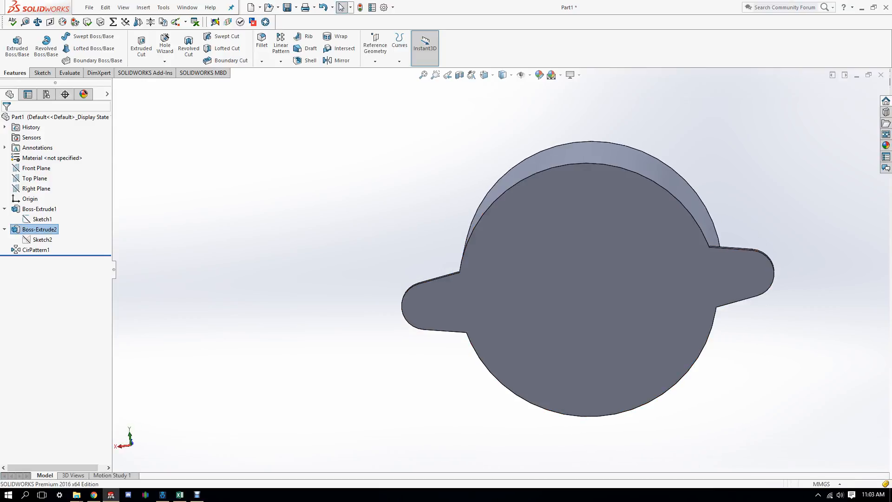
# Step: Turn to the Back view and start a sketch on the disc's flat face
pyautogui.click(31, 250)
pyautogui.moveTo(660, 241); pyautogui.dragTo(261, 283, button='middle')
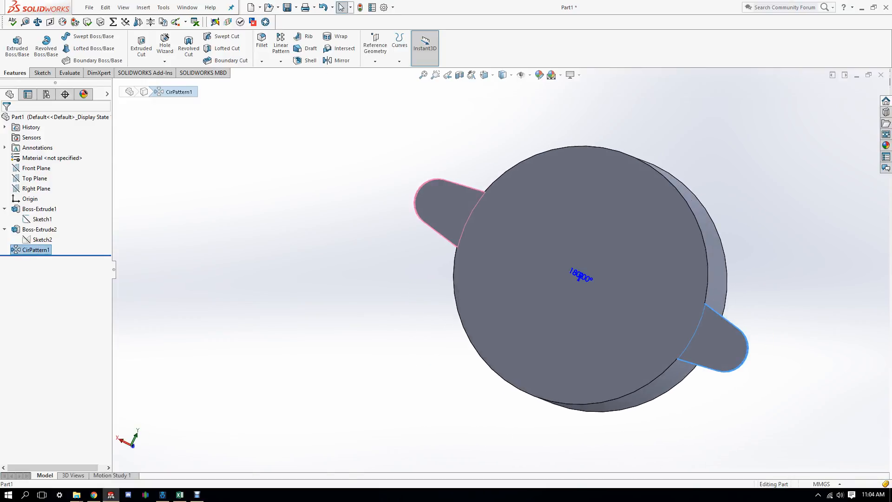
pyautogui.press('space')
pyautogui.click(305, 27)
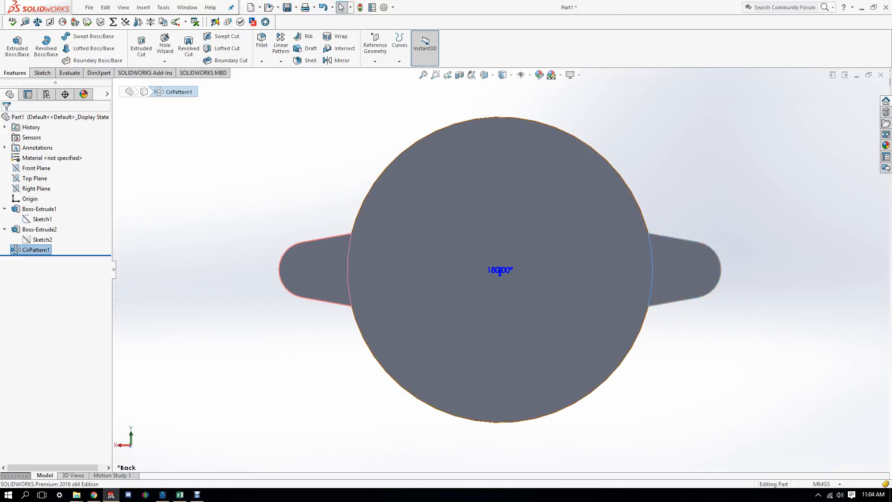
pyautogui.click(500, 272)
pyautogui.click(42, 73)
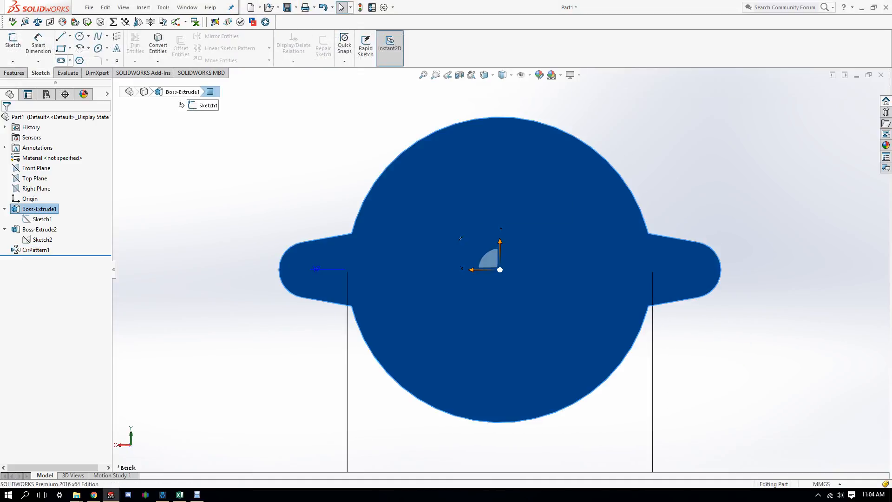
pyautogui.click(70, 36)
pyautogui.click(77, 56)
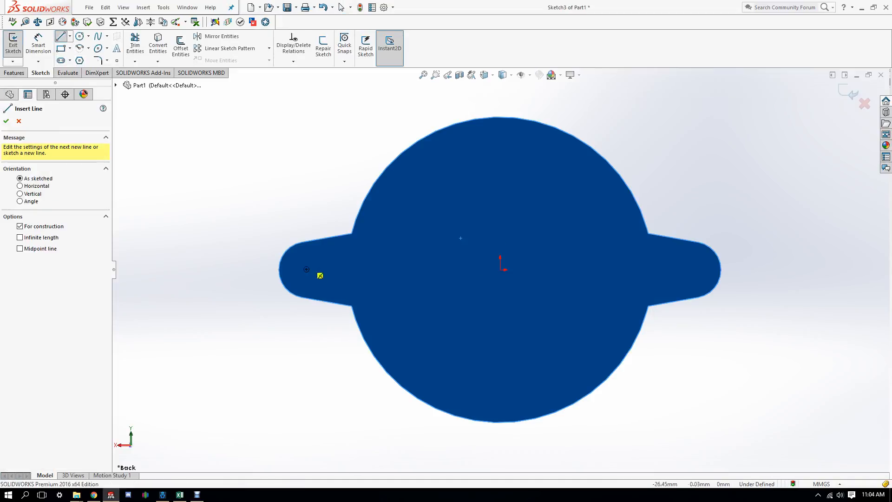
# Step: Draw a horizontal centerline across both tabs, its midpoint coincident with the origin
pyautogui.click(259, 270)
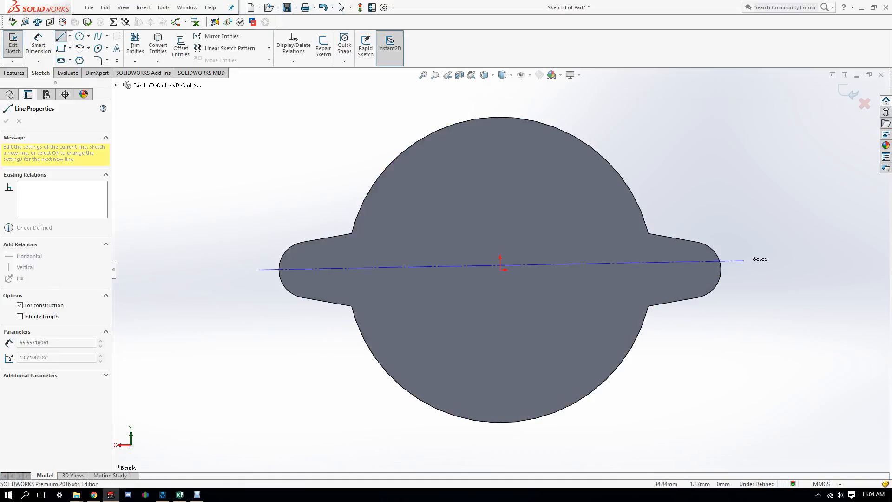
pyautogui.click(740, 269)
pyautogui.rightClick(524, 271)
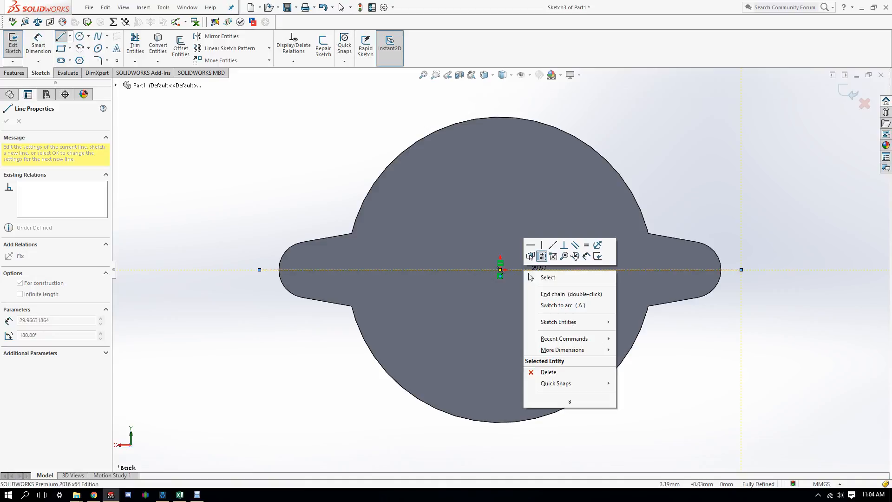
pyautogui.click(544, 276)
pyautogui.scroll(-6, 505, 280)
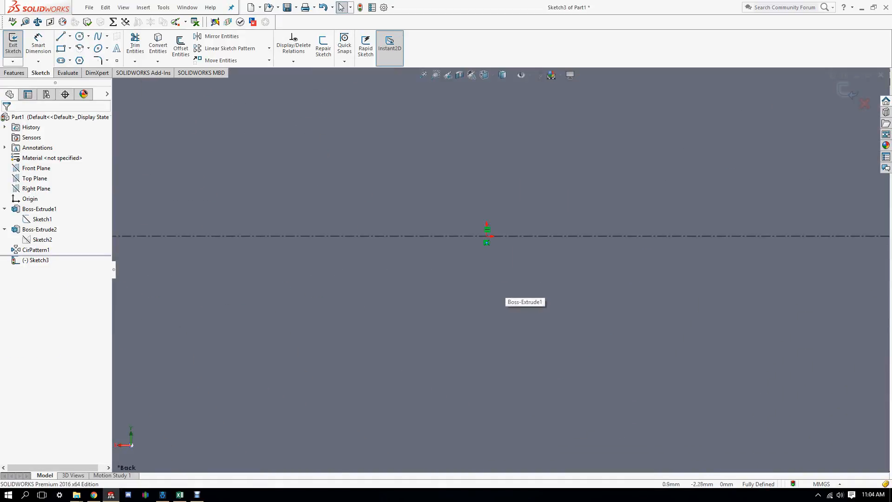
pyautogui.scroll(6, 500, 267)
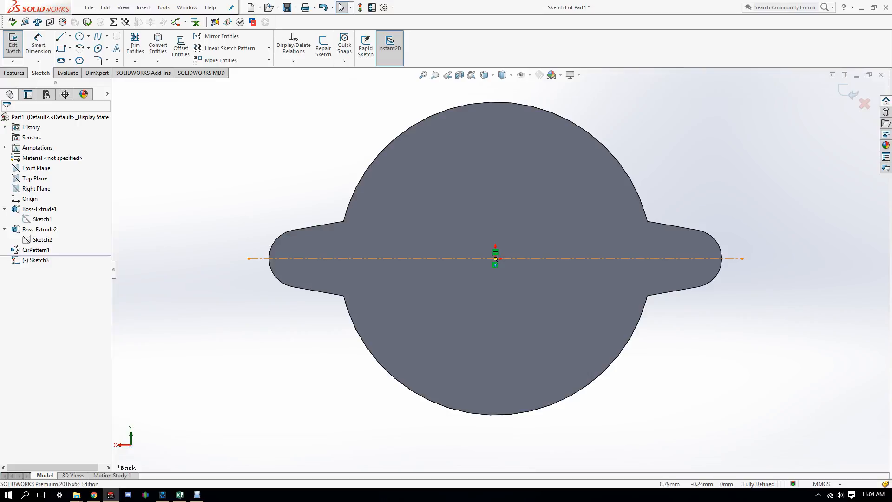
pyautogui.click(494, 258)
pyautogui.scroll(3, 494, 258)
pyautogui.scroll(-8, 495, 259)
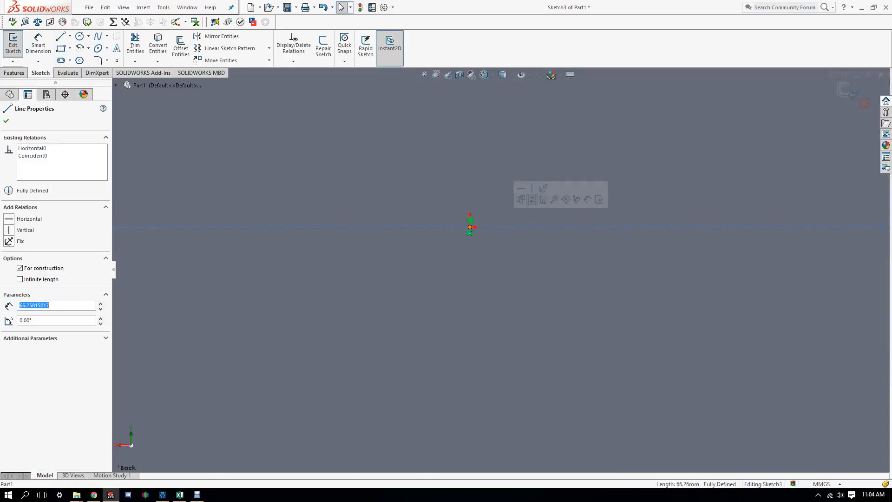
pyautogui.keyDown('ctrl'); pyautogui.moveTo(477, 227); pyautogui.dragTo(502, 271, button='middle'); pyautogui.keyUp('ctrl')
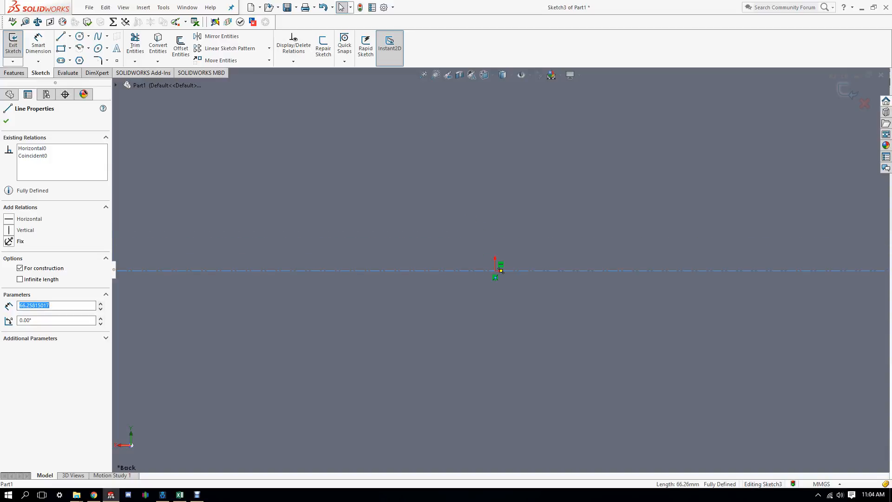
pyautogui.keyDown('ctrl'); pyautogui.click(495, 270); pyautogui.keyUp('ctrl')
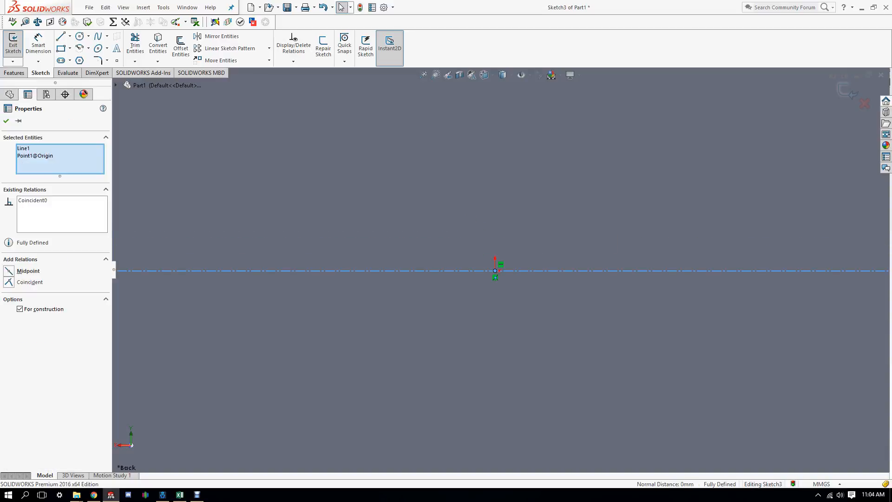
pyautogui.keyDown('ctrl'); pyautogui.click(500, 270); pyautogui.keyUp('ctrl')
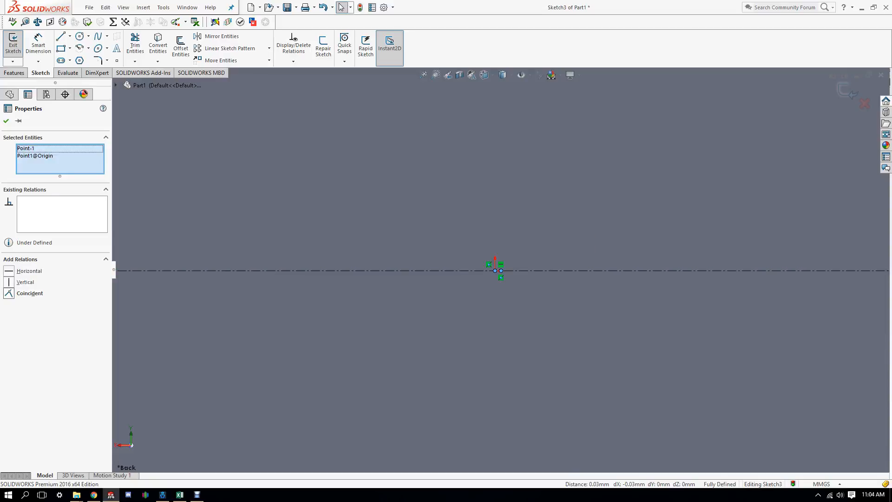
pyautogui.click(9, 293)
pyautogui.scroll(7, 484, 310)
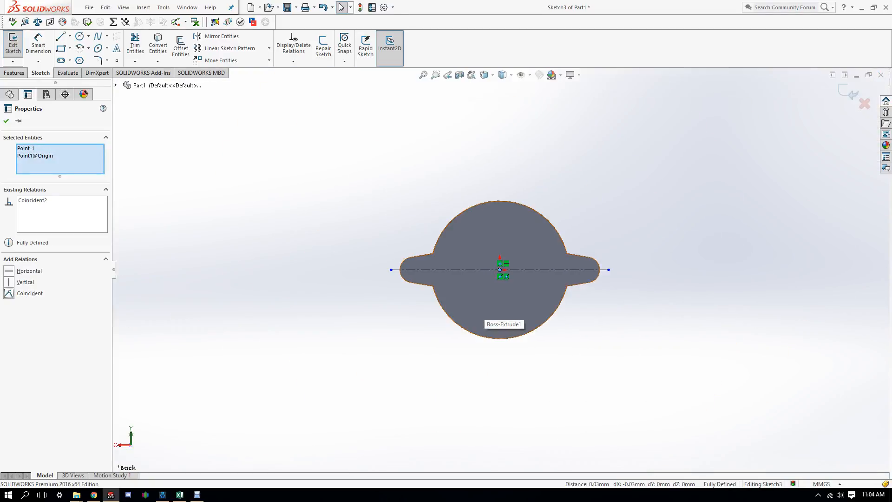
pyautogui.scroll(-3, 450, 288)
# Step: Dimension the centerline length, trying 80 and 20, finally setting it to 50 mm
pyautogui.click(39, 44)
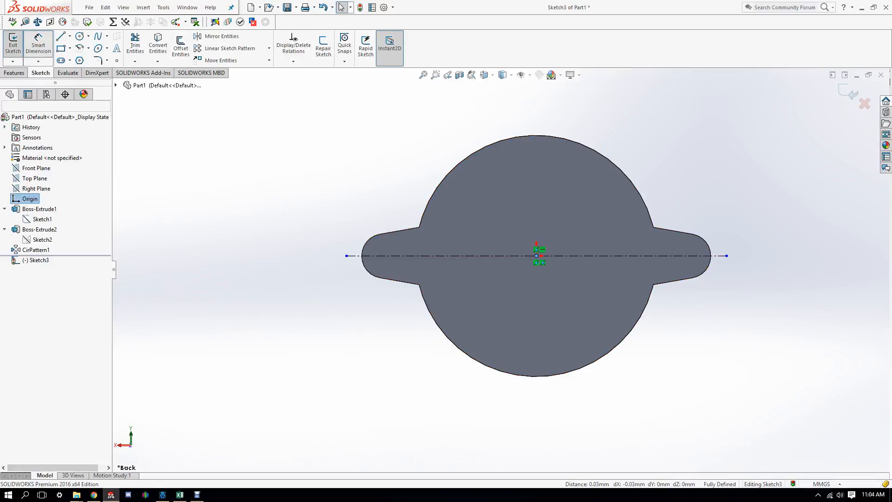
pyautogui.click(519, 255)
pyautogui.click(38, 44)
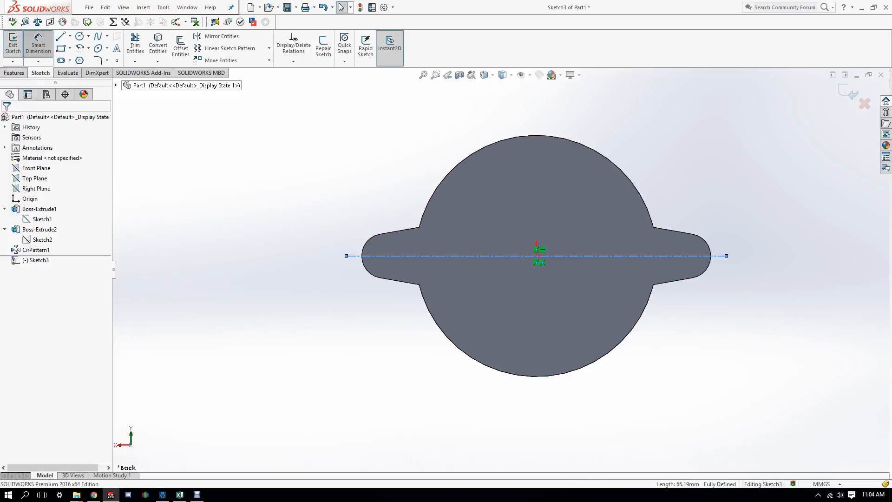
pyautogui.click(581, 256)
pyautogui.click(538, 417)
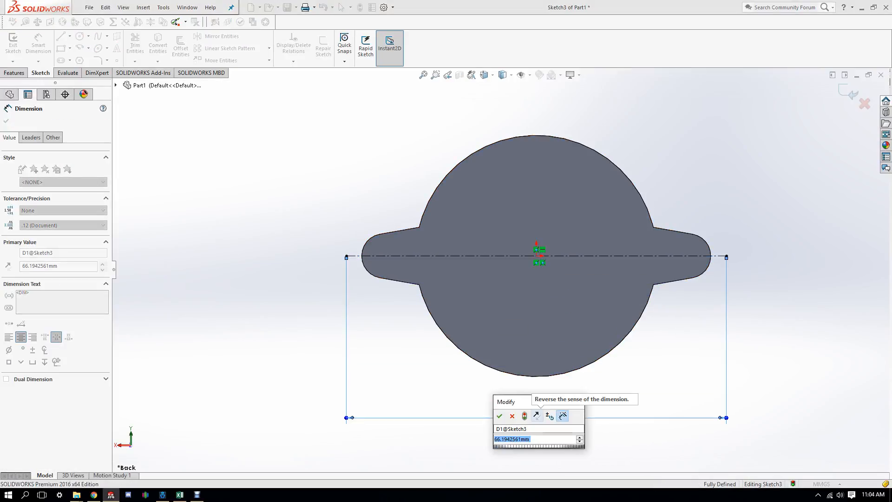
pyautogui.write('80')
pyautogui.press('Return')
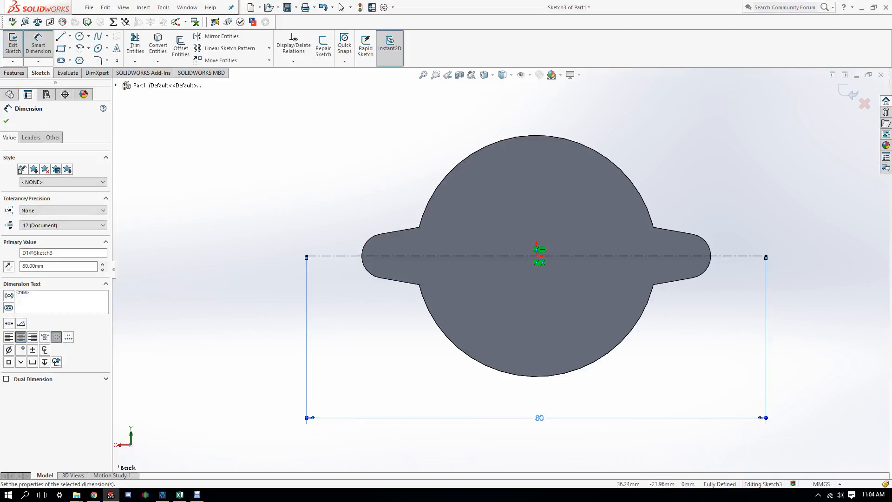
pyautogui.press('Escape')
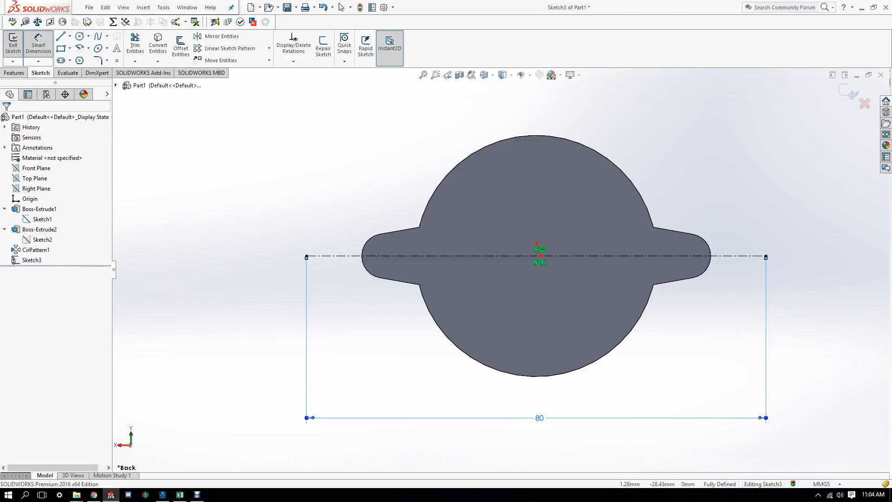
pyautogui.click(539, 417)
pyautogui.write('20')
pyautogui.press('Return')
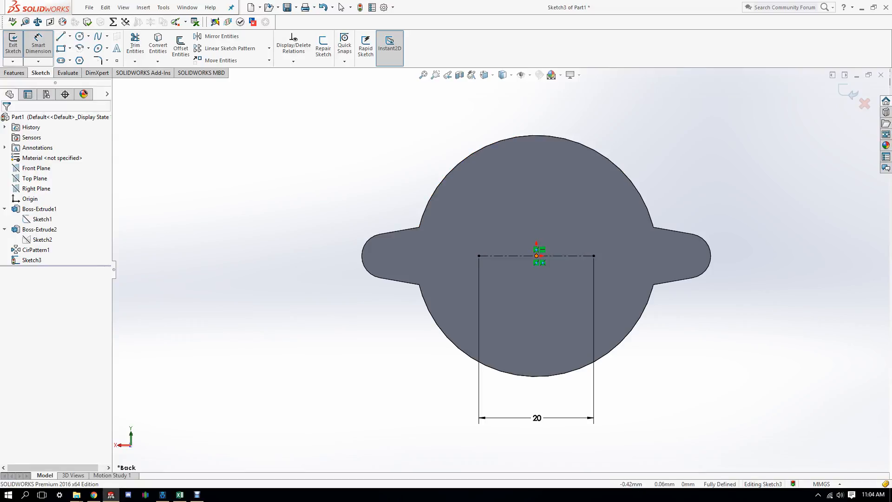
pyautogui.click(537, 418)
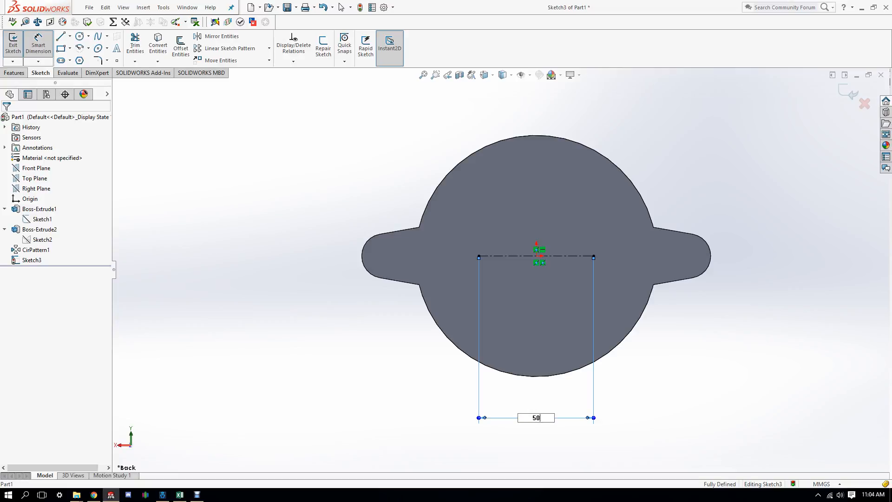
pyautogui.press('Return')
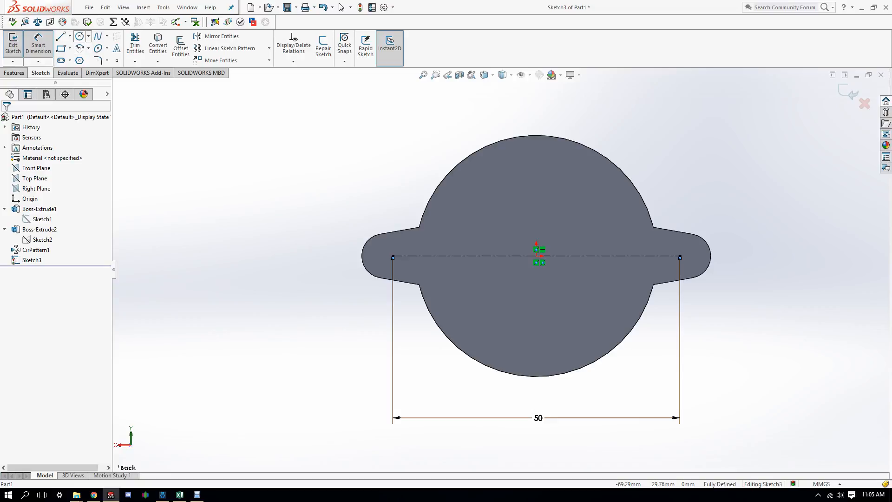
pyautogui.click(79, 36)
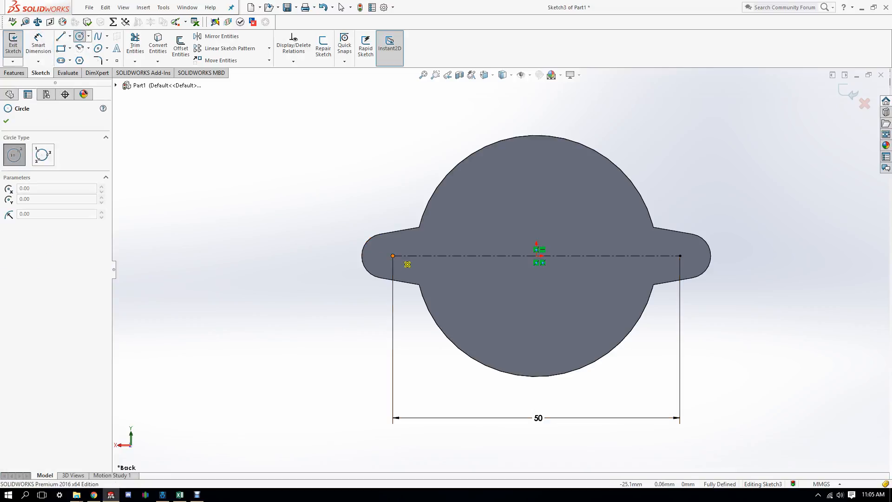
# Step: Draw a small circle on each centerline end, undoing one misplaced circle
pyautogui.click(394, 256)
pyautogui.click(399, 249)
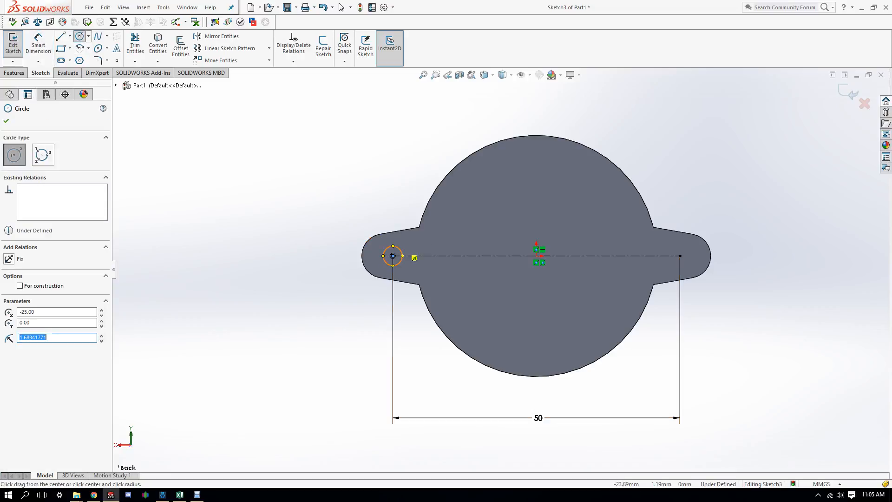
pyautogui.rightClick(480, 243)
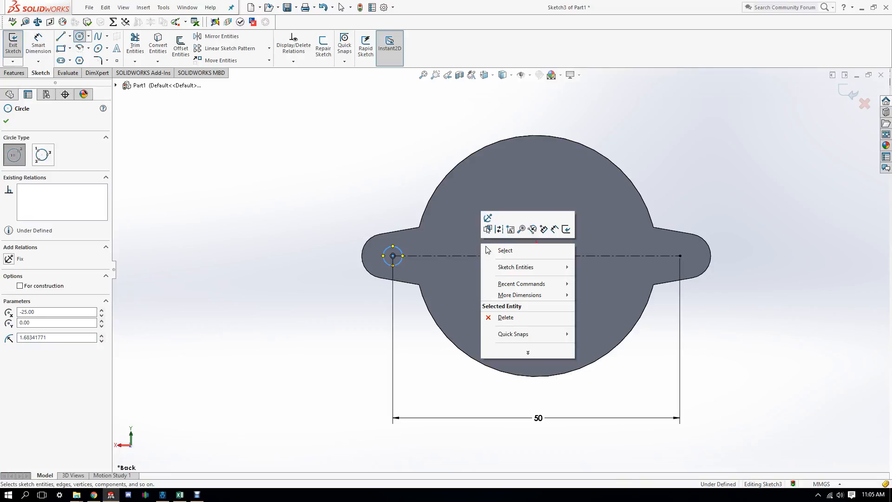
pyautogui.click(770, 225)
pyautogui.rightClick(772, 216)
pyautogui.click(761, 255)
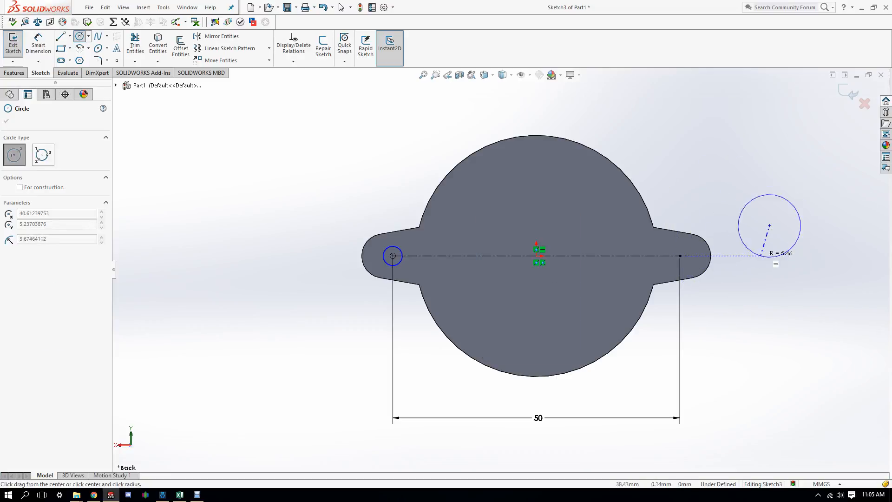
pyautogui.click(746, 242)
pyautogui.hotkey('ctrl', 'z')
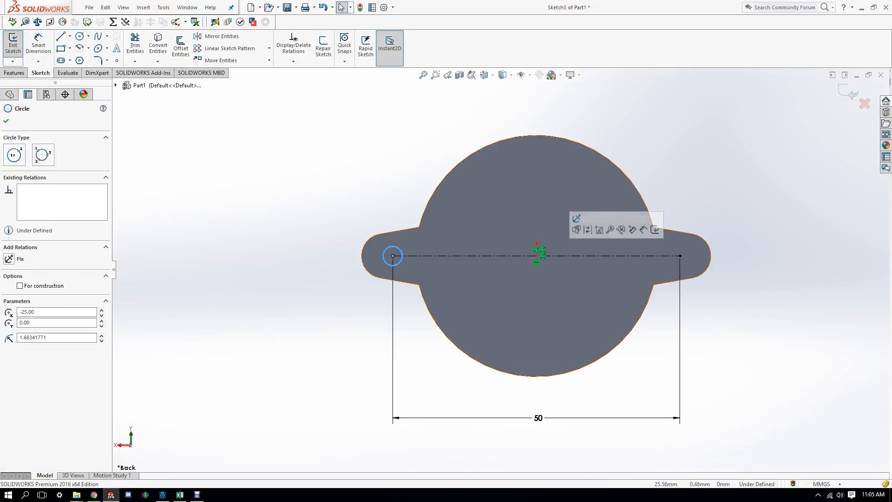
pyautogui.click(79, 36)
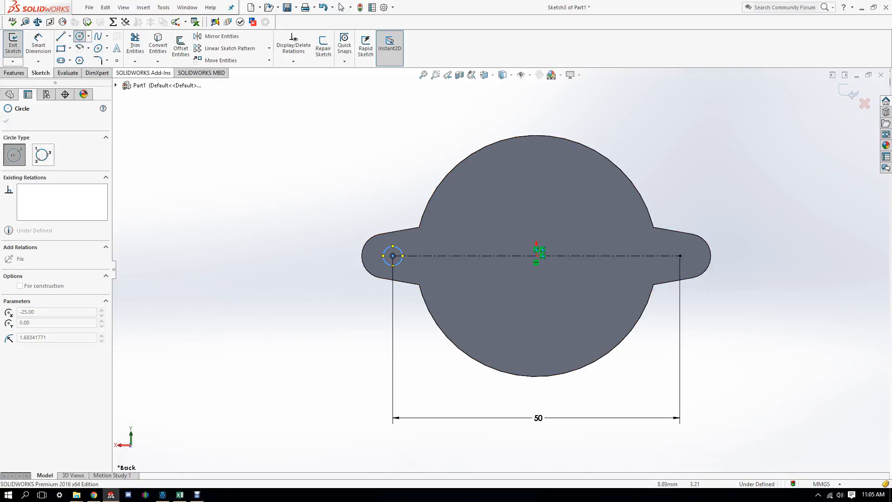
pyautogui.click(679, 256)
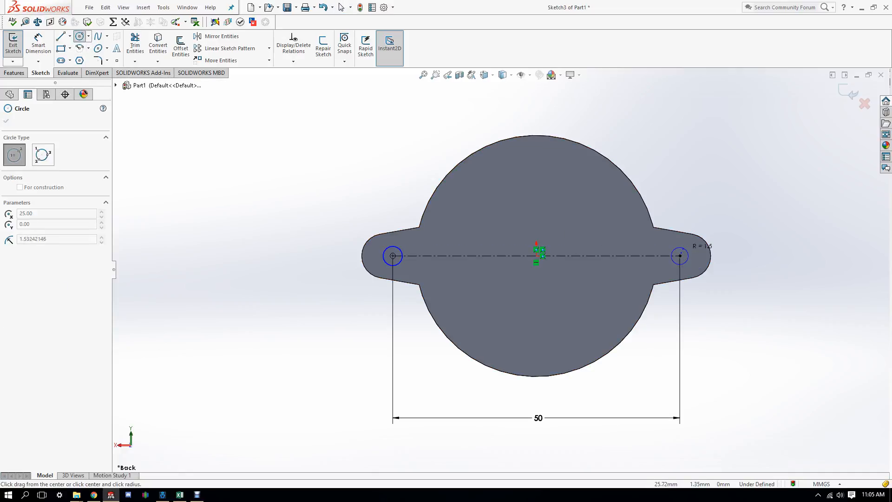
pyautogui.click(686, 249)
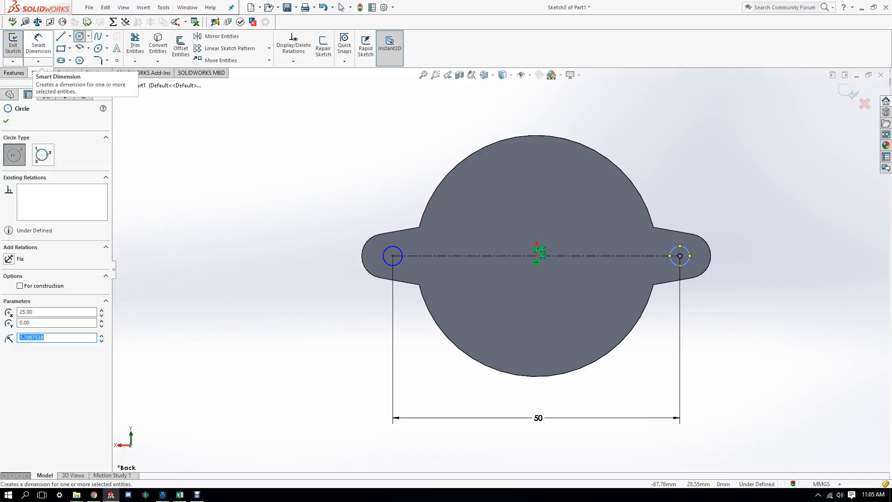
# Step: Dimension both circles to 3 mm diameter and tilt the part to view them
pyautogui.click(38, 45)
pyautogui.click(389, 248)
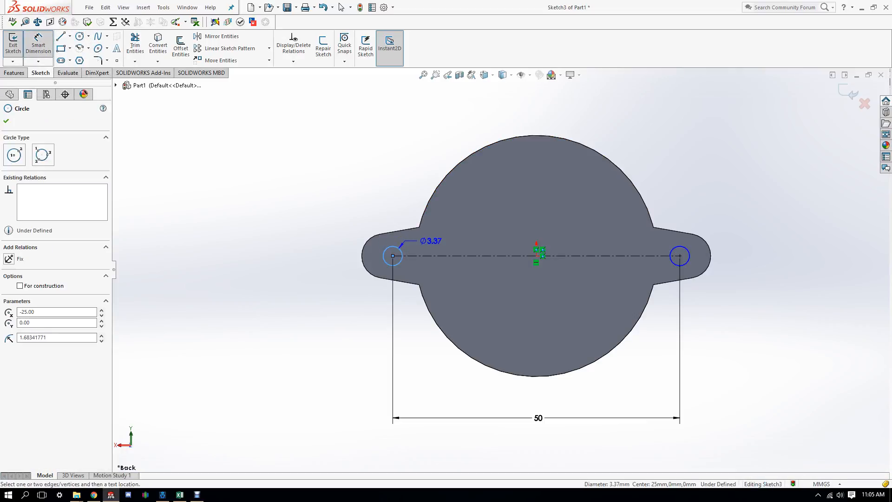
pyautogui.click(441, 236)
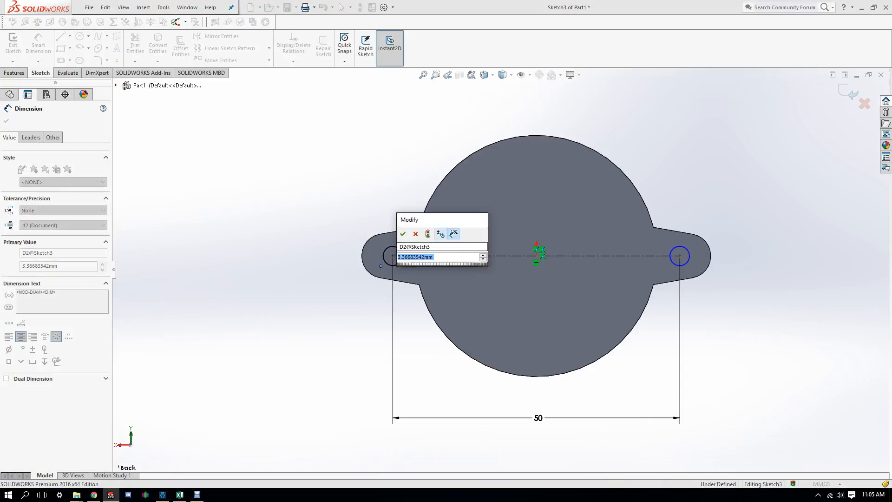
pyautogui.write('3')
pyautogui.press('Return')
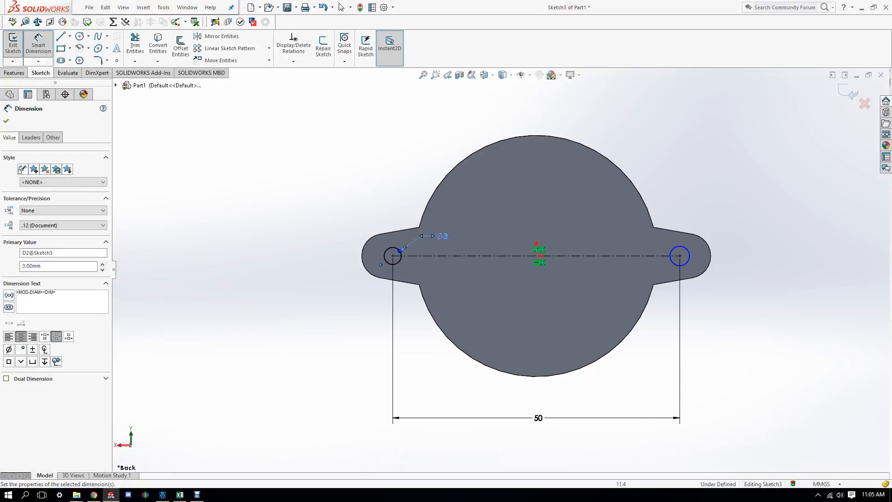
pyautogui.click(673, 250)
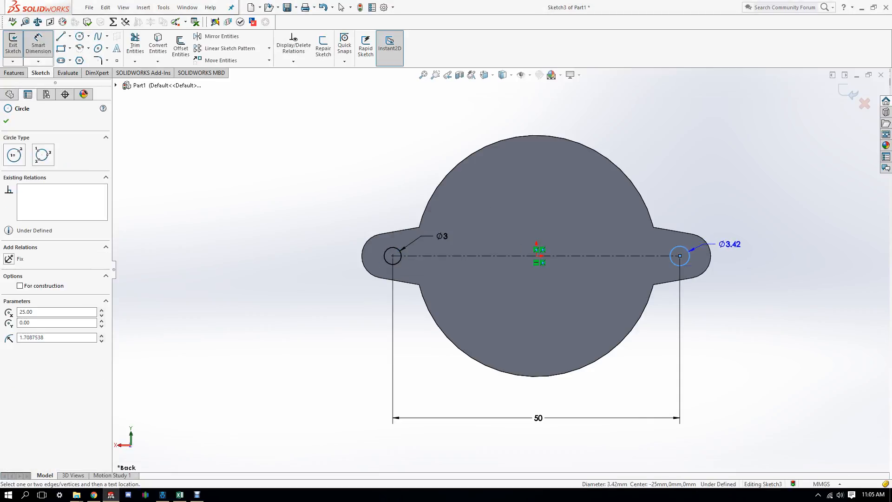
pyautogui.click(735, 238)
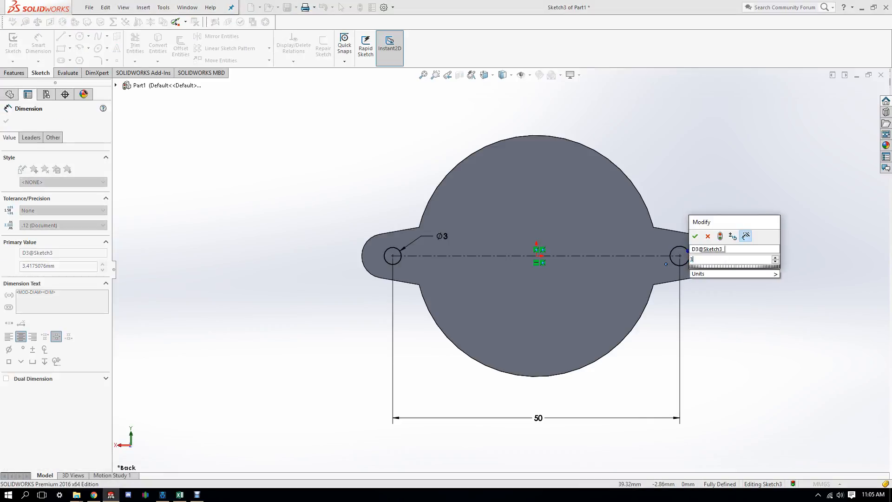
pyautogui.write('3')
pyautogui.press('Return')
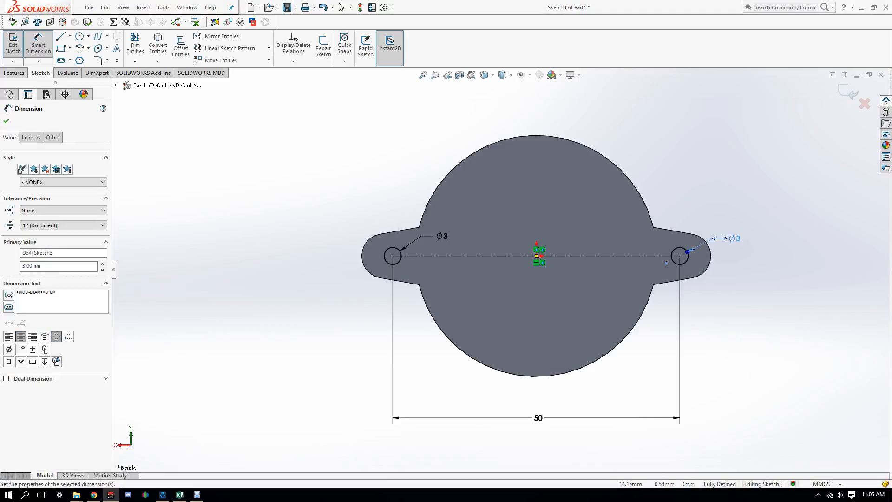
pyautogui.moveTo(618, 253); pyautogui.dragTo(474, 325, button='middle')
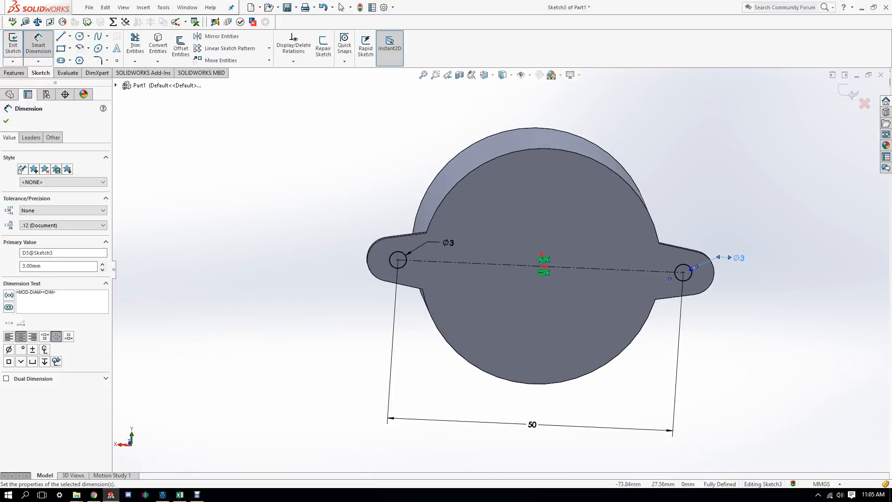
# Step: Exit Sketch3 and extruded-cut its two 3 mm circles into the tabs, 0.85 mm deep
pyautogui.click(13, 44)
pyautogui.click(26, 260)
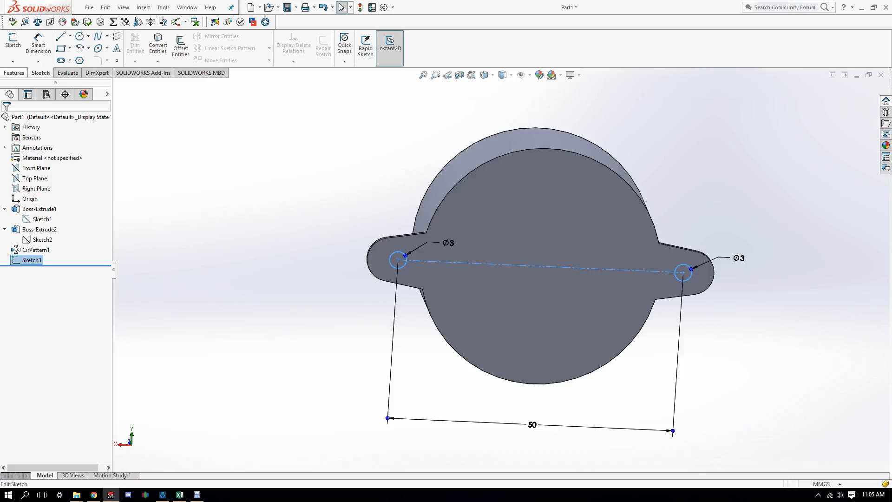
pyautogui.click(14, 73)
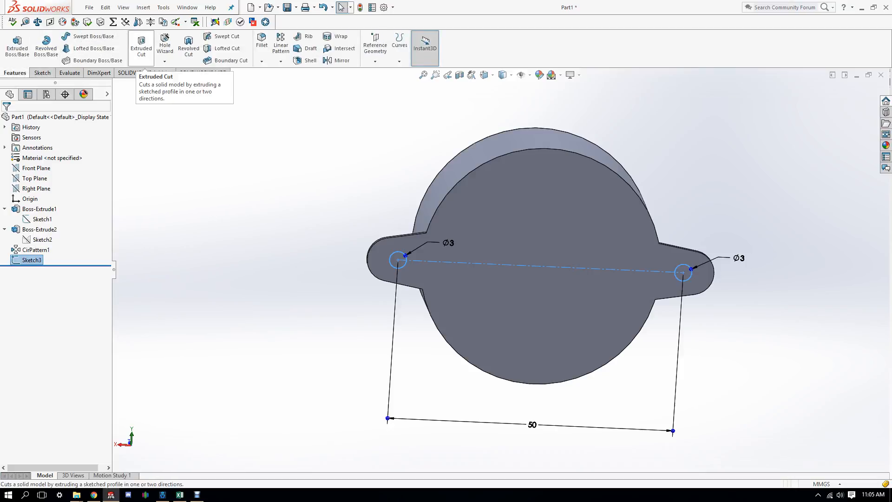
pyautogui.click(141, 47)
pyautogui.moveTo(539, 263)
pyautogui.mouseDown(button='middle')
pyautogui.moveTo(550, 353)
pyautogui.moveTo(535, 274)
pyautogui.mouseUp(button='middle')
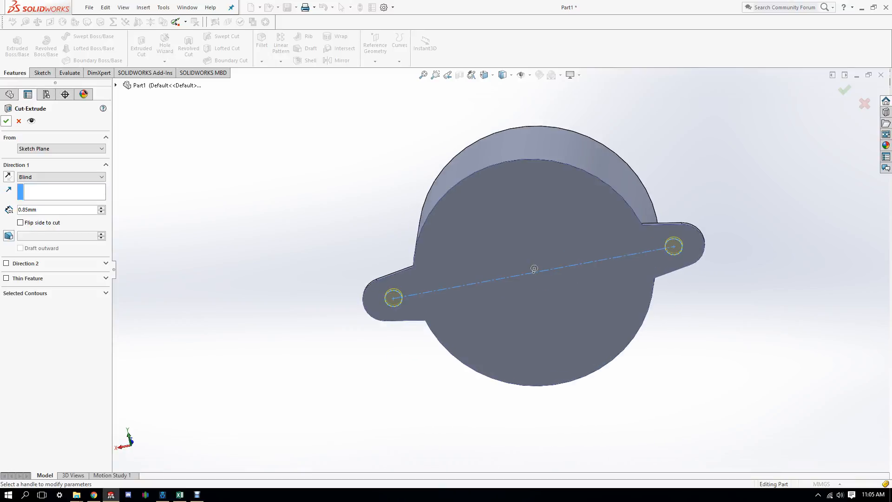
pyautogui.press('Return')
pyautogui.moveTo(534, 272); pyautogui.dragTo(465, 272, button='middle')
pyautogui.click(36, 250)
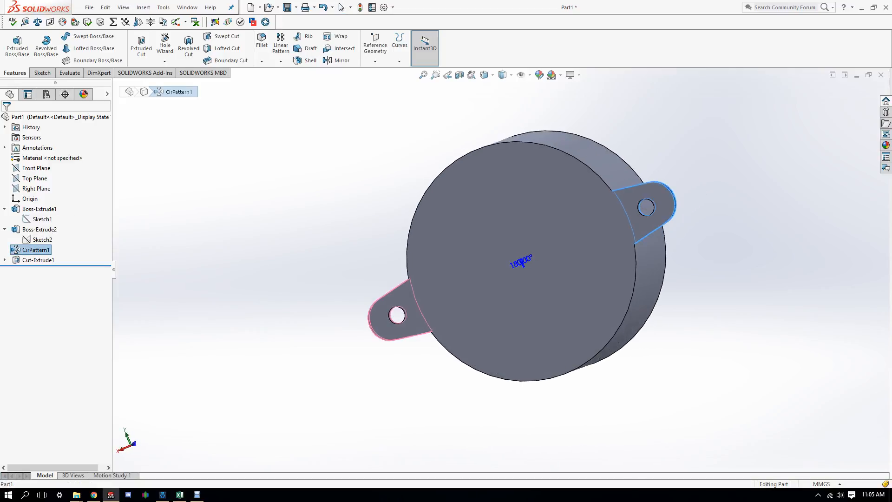
pyautogui.click(4, 260)
# Step: Try a 20 mm hole spacing in Sketch3 and orbit to inspect the result
pyautogui.click(33, 270)
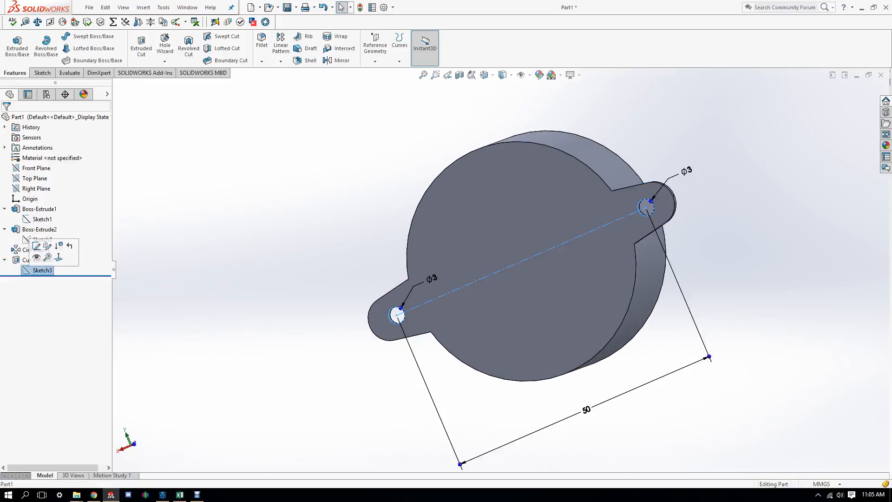
pyautogui.click(586, 409)
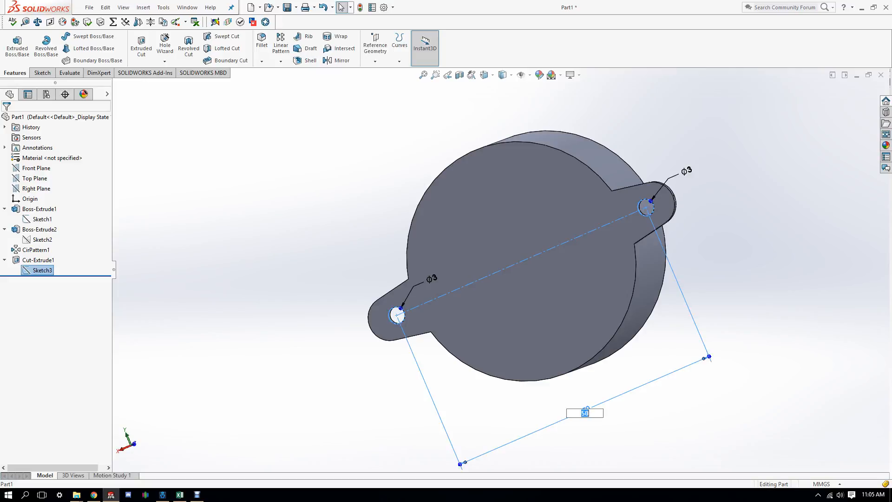
pyautogui.write('20')
pyautogui.press('Return')
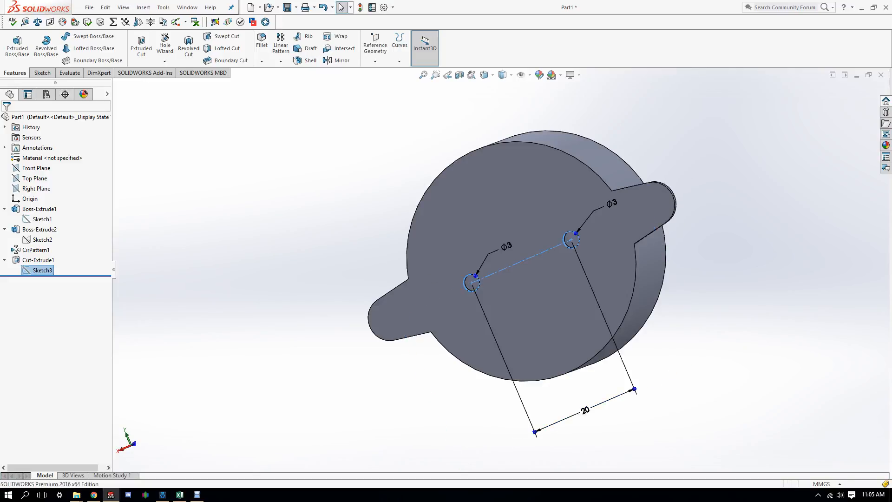
pyautogui.press('Escape')
pyautogui.moveTo(534, 278)
pyautogui.mouseDown(button='middle')
pyautogui.moveTo(539, 209)
pyautogui.moveTo(581, 195)
pyautogui.moveTo(530, 250)
pyautogui.moveTo(462, 258)
pyautogui.mouseUp(button='middle')
pyautogui.click(42, 270)
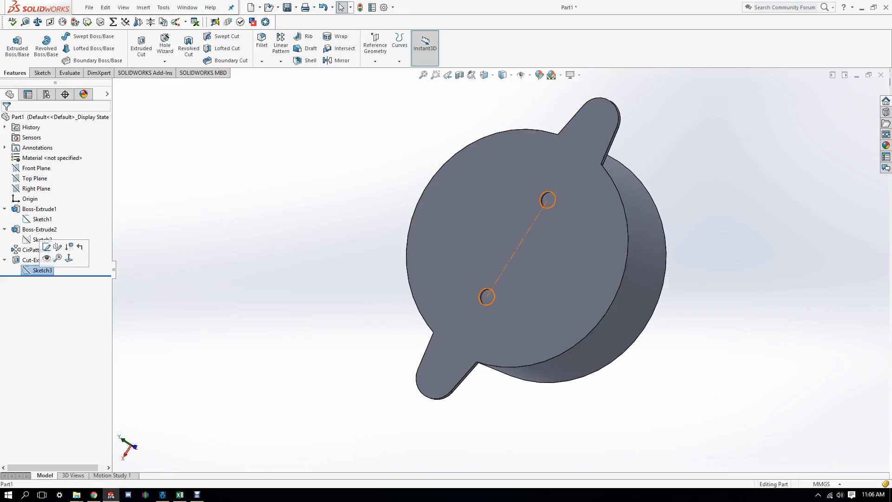
# Step: Edit Cut-Extrude1 so its end condition is Through All
pyautogui.click(28, 260)
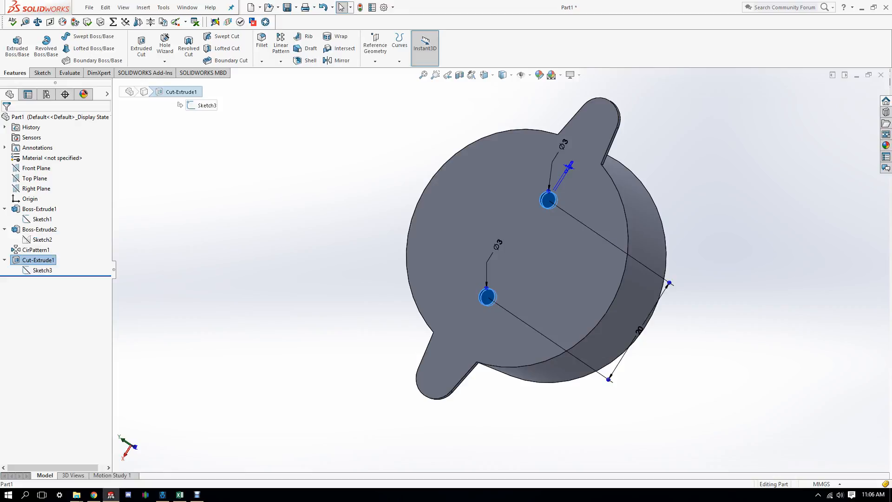
pyautogui.rightClick(19, 261)
pyautogui.click(26, 235)
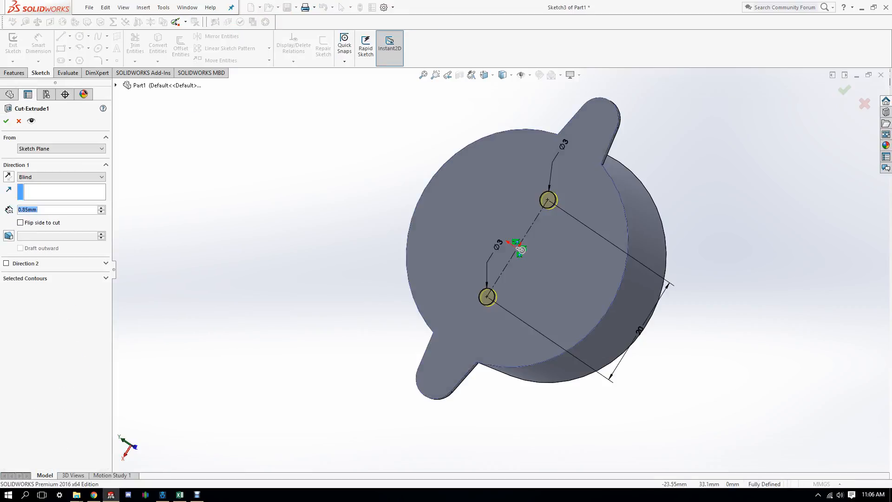
pyautogui.click(61, 177)
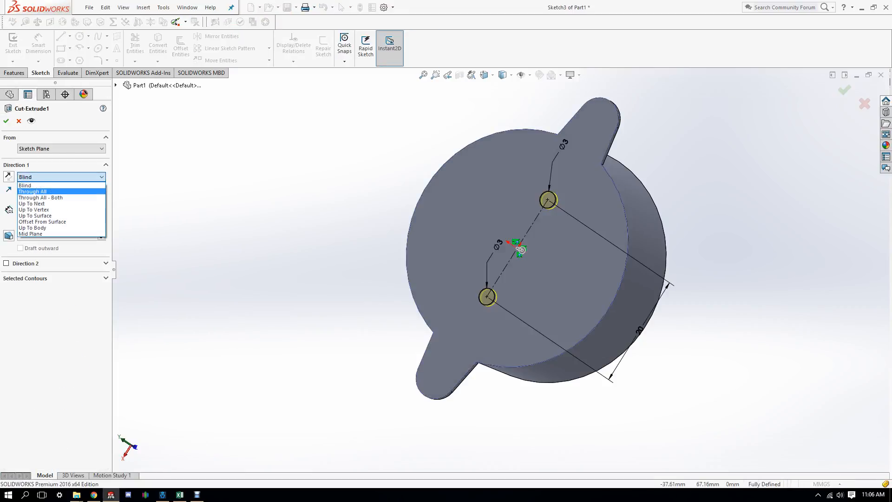
pyautogui.click(32, 190)
pyautogui.moveTo(520, 251)
pyautogui.mouseDown(button='middle')
pyautogui.moveTo(381, 251)
pyautogui.moveTo(608, 256)
pyautogui.moveTo(548, 260)
pyautogui.mouseUp(button='middle')
pyautogui.click(6, 121)
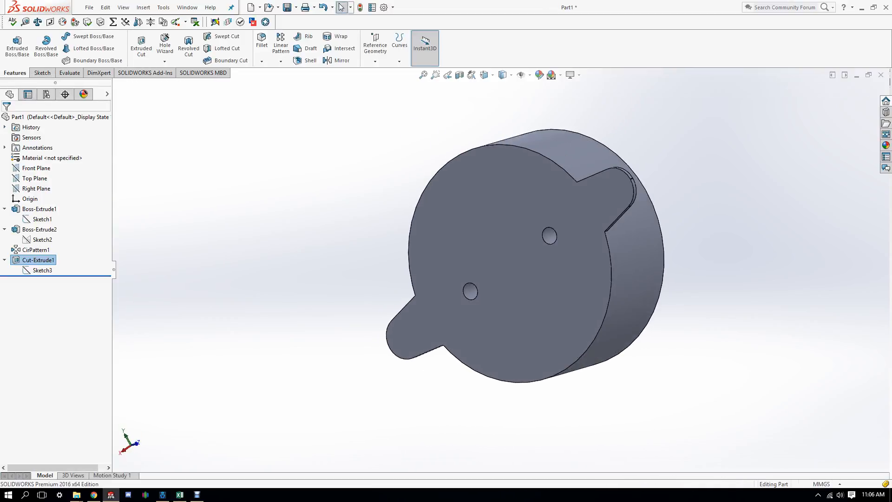
pyautogui.click(42, 270)
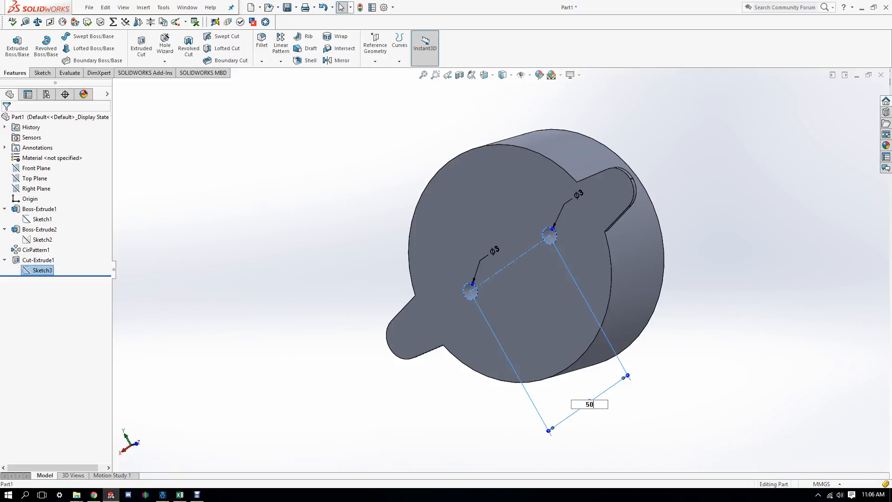
# Step: Confirm the 50 mm hole spacing, switch to the Back view and select the motor's back face
pyautogui.press('Return')
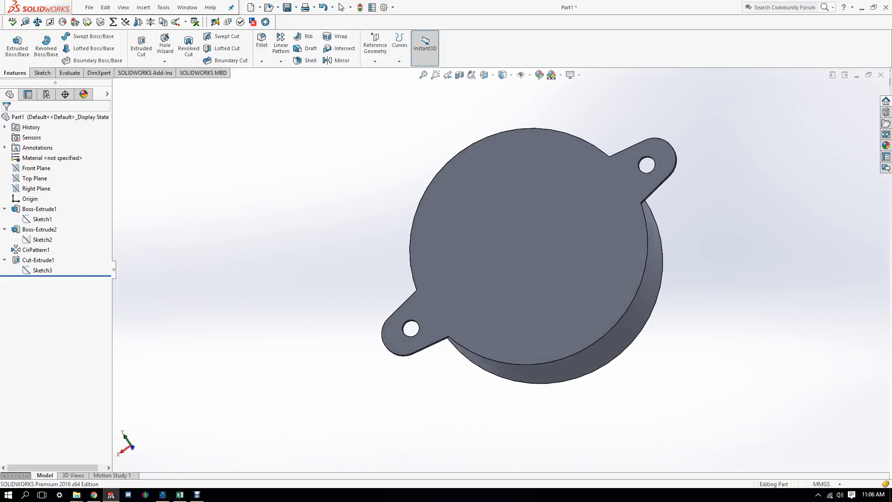
pyautogui.moveTo(548, 256)
pyautogui.mouseDown(button='middle')
pyautogui.moveTo(581, 246)
pyautogui.moveTo(572, 288)
pyautogui.moveTo(442, 288)
pyautogui.moveTo(557, 241)
pyautogui.moveTo(548, 353)
pyautogui.moveTo(502, 357)
pyautogui.moveTo(520, 251)
pyautogui.moveTo(543, 260)
pyautogui.mouseUp(button='middle')
pyautogui.press('space')
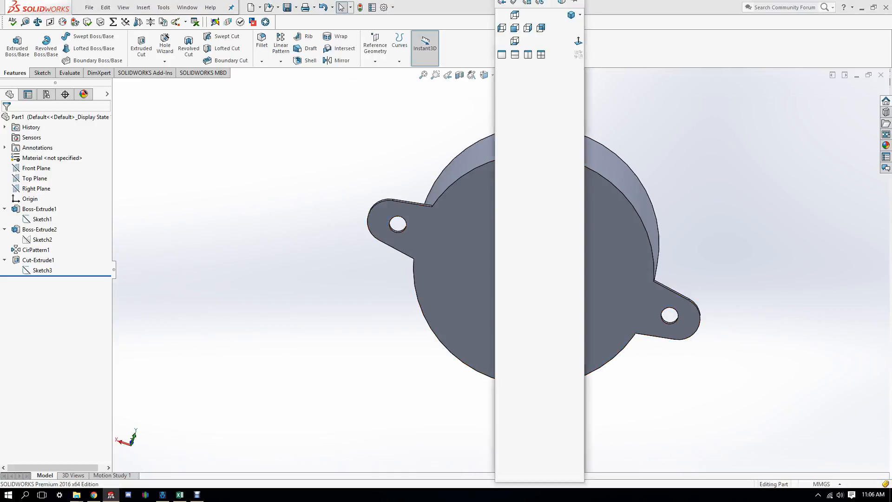
pyautogui.press('Escape')
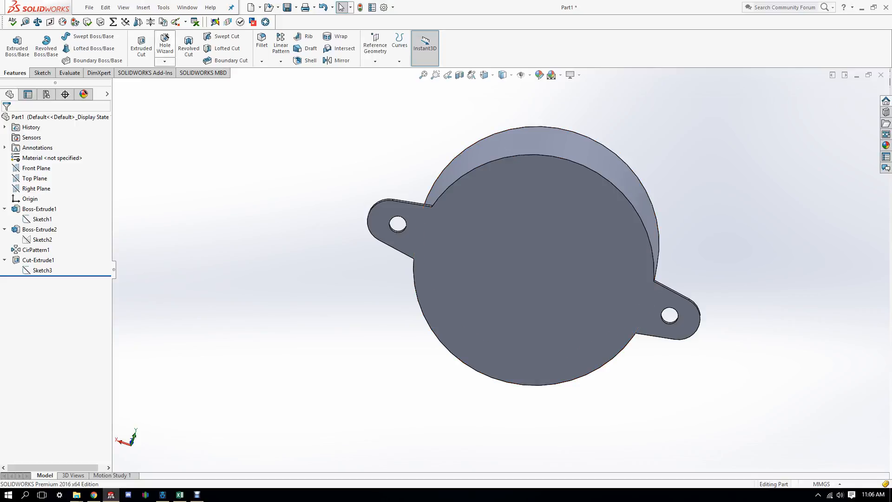
pyautogui.press('space')
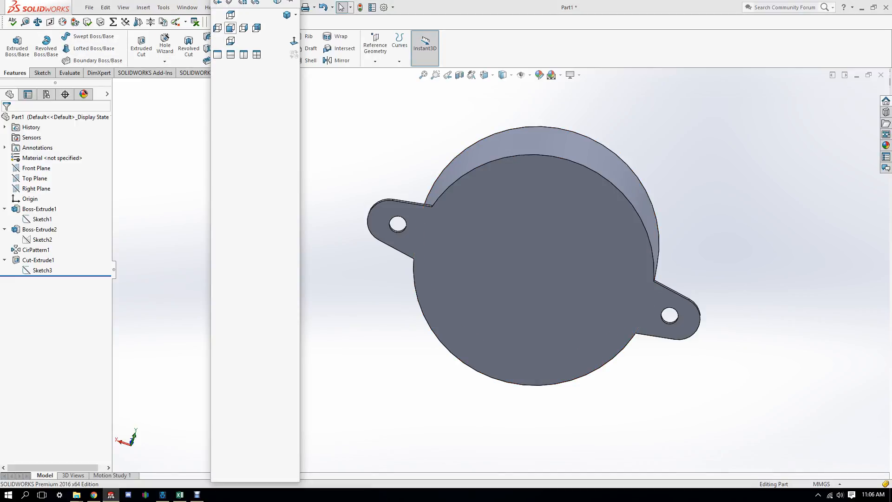
pyautogui.click(256, 28)
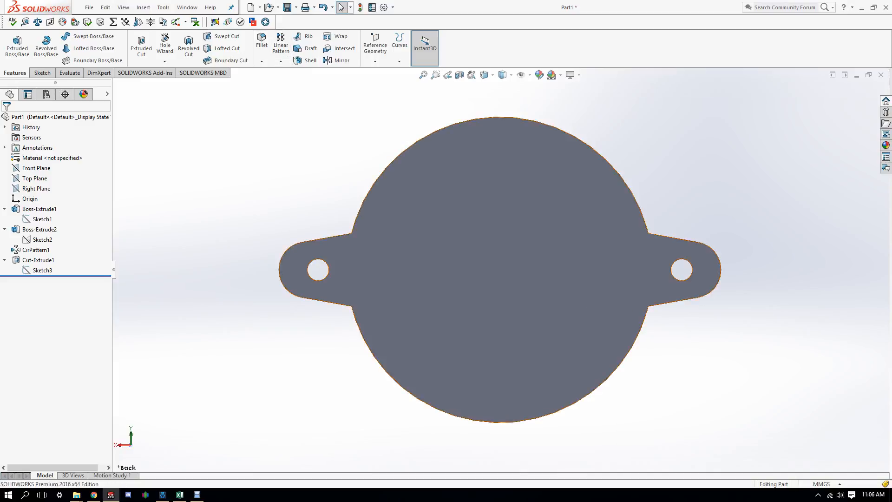
pyautogui.click(438, 254)
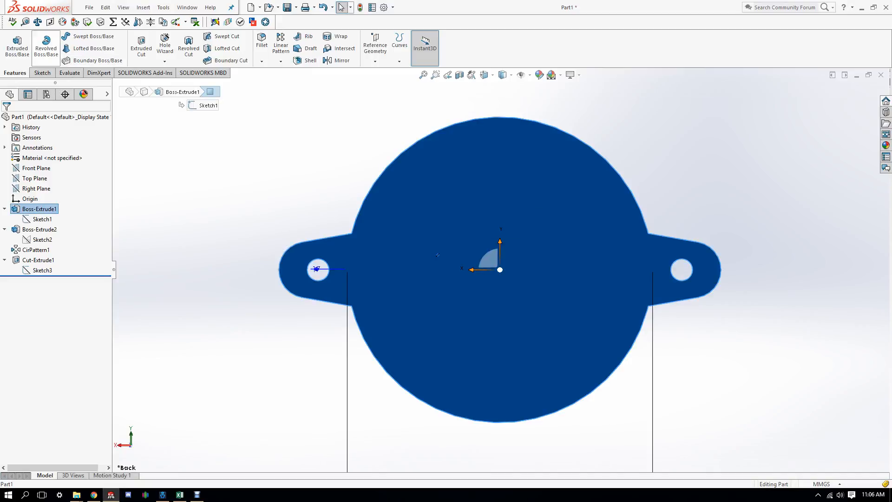
# Step: Sketch a vertical centerline up from the origin on the back face, dimensioned 10 mm
pyautogui.click(42, 73)
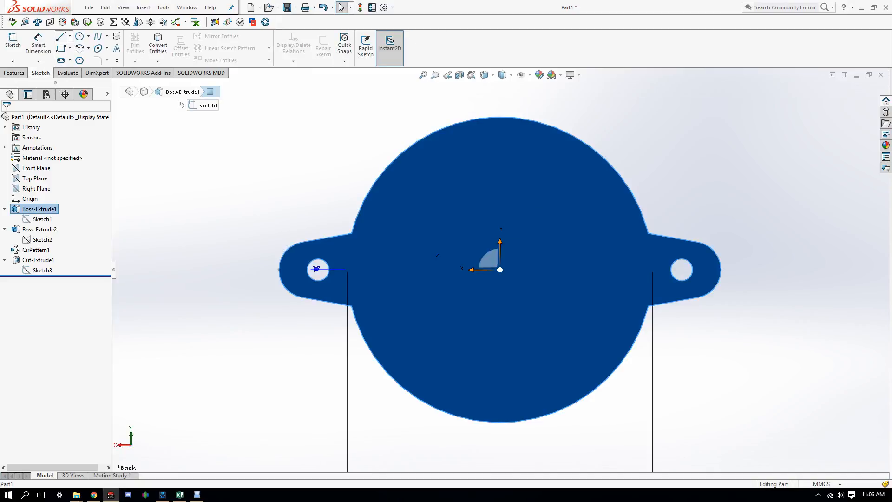
pyautogui.click(69, 36)
pyautogui.click(84, 56)
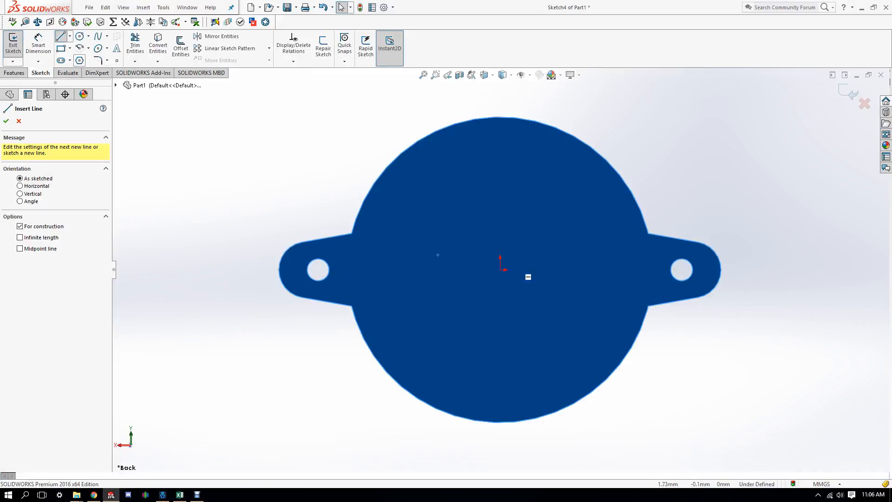
pyautogui.click(500, 269)
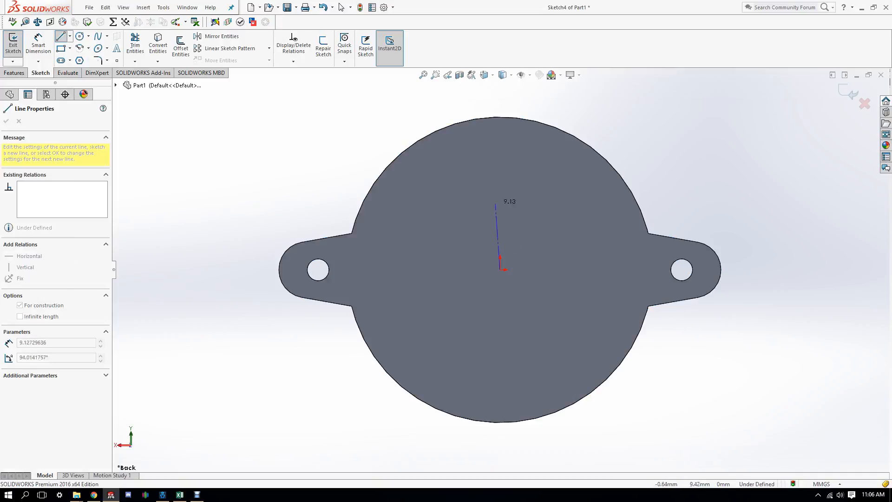
pyautogui.click(499, 166)
pyautogui.rightClick(531, 181)
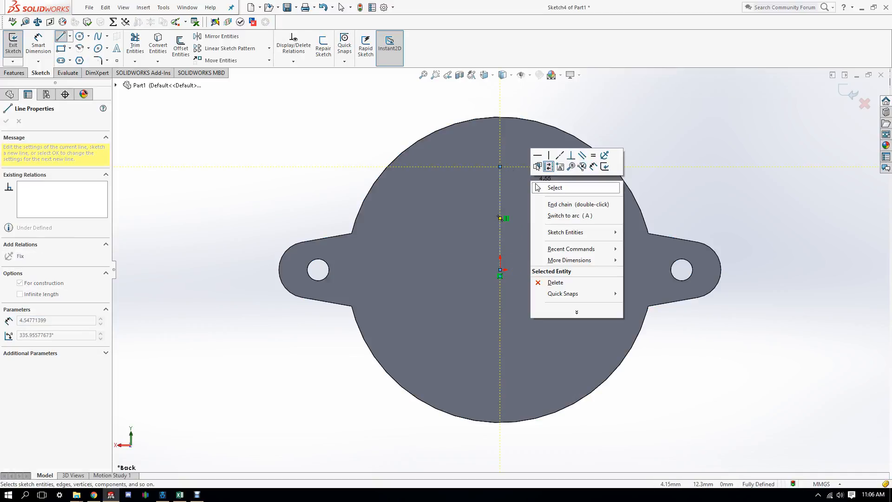
pyautogui.click(537, 187)
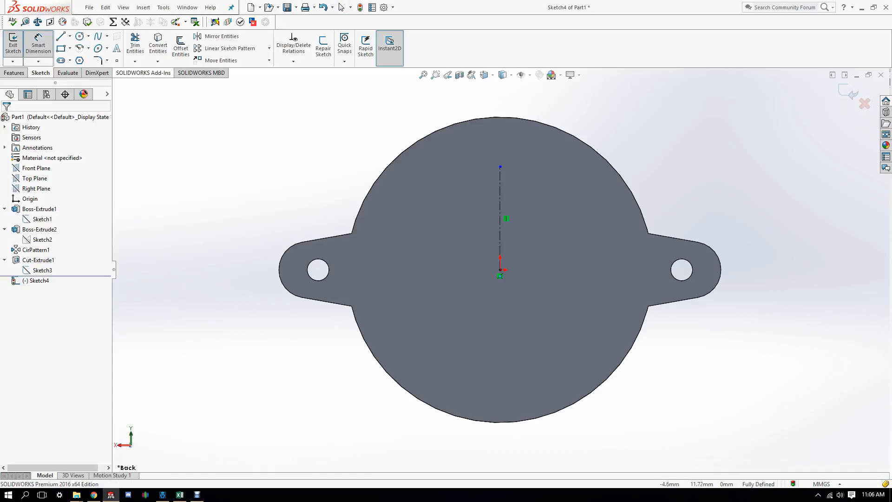
pyautogui.click(500, 197)
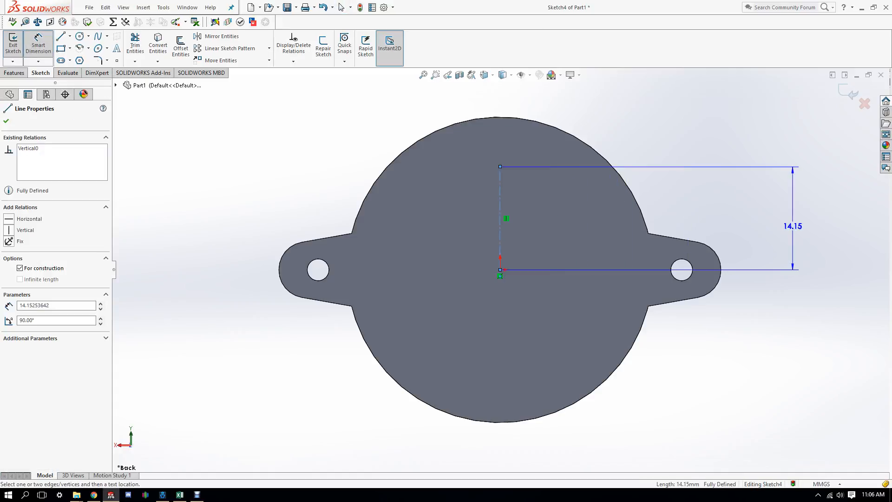
pyautogui.click(803, 232)
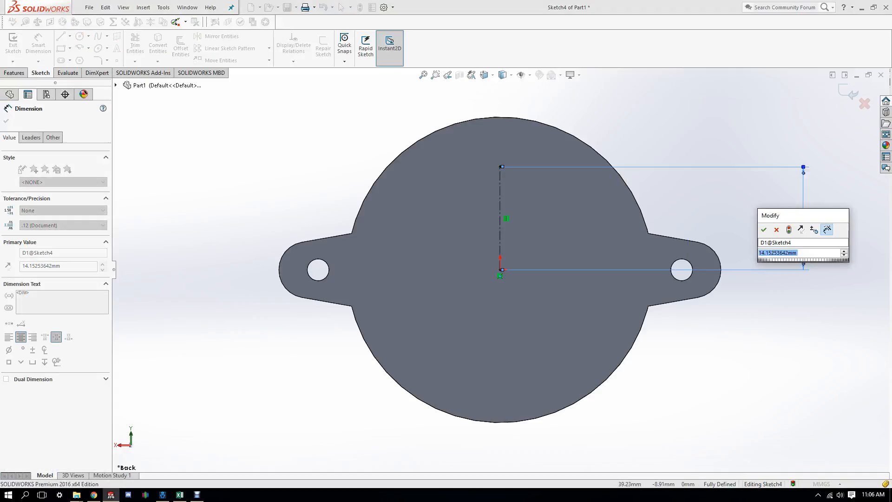
pyautogui.write('10')
pyautogui.press('Return')
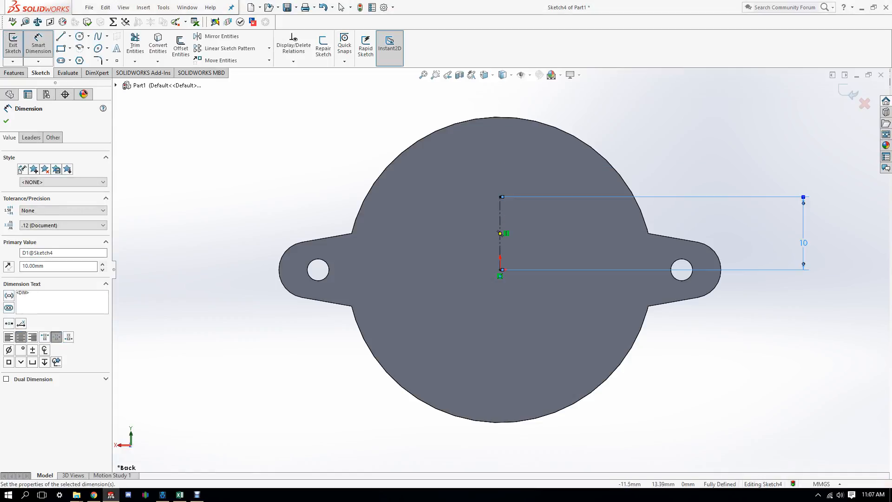
# Step: Draw a small circle at the centerline's top end and start an Extruded Boss/Base from it
pyautogui.click(79, 36)
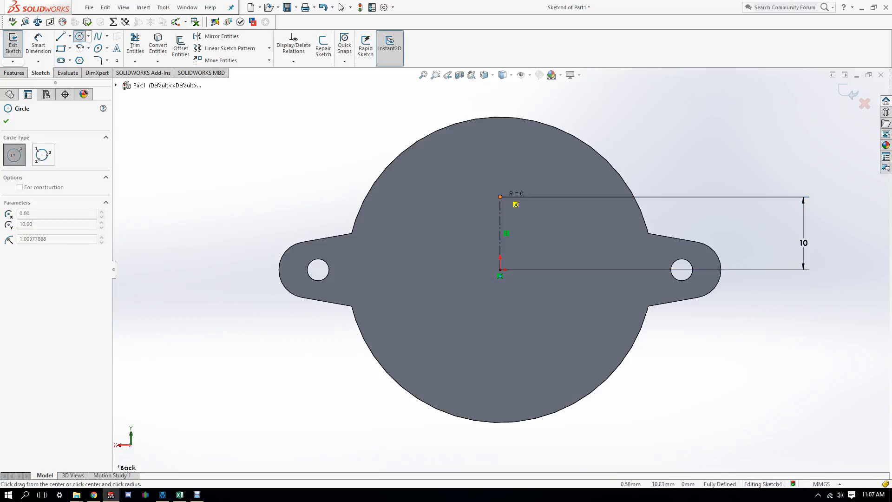
pyautogui.click(500, 197)
pyautogui.click(510, 186)
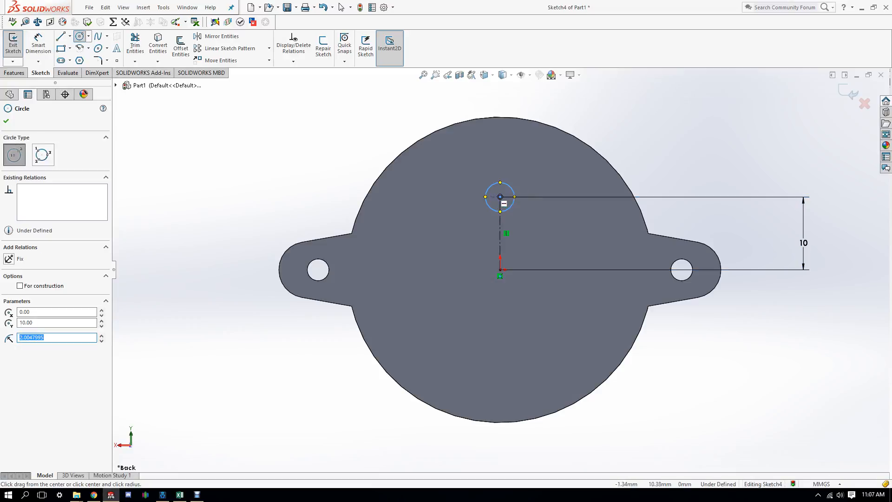
pyautogui.rightClick(497, 192)
pyautogui.click(521, 199)
pyautogui.click(511, 186)
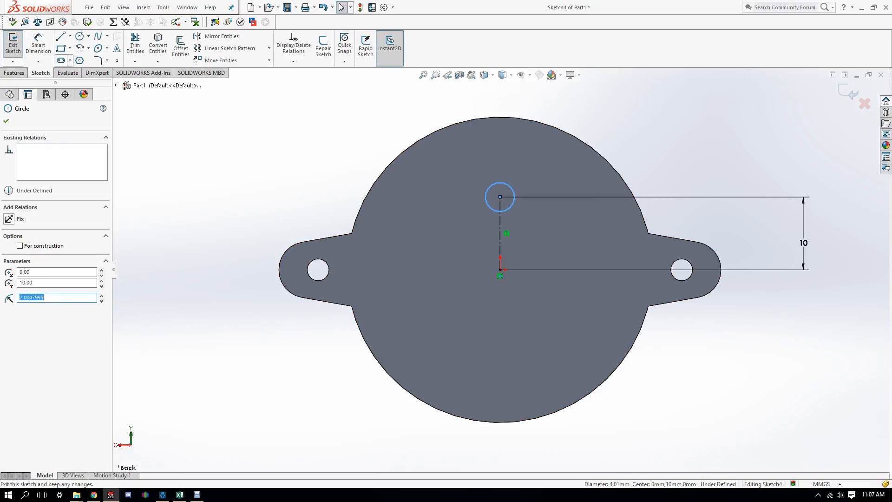
pyautogui.click(14, 72)
pyautogui.click(17, 47)
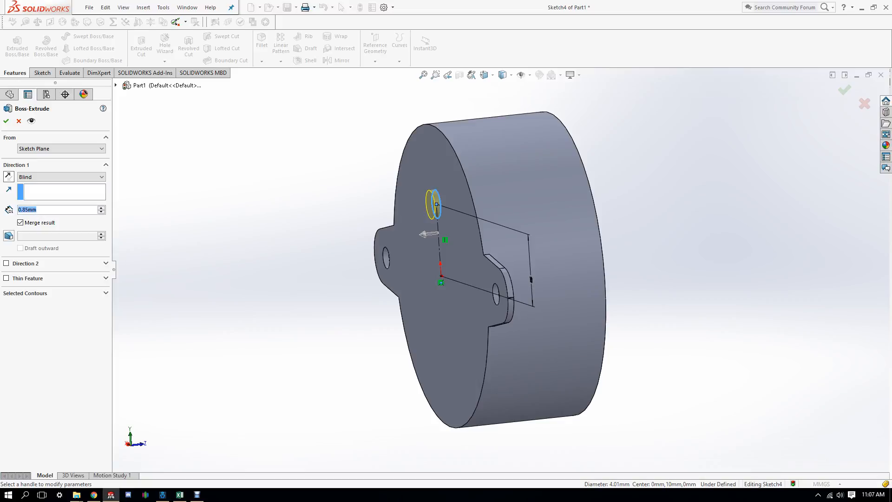
# Step: Extrude the small circle 5.8 mm to create Boss-Extrude3, then select the shaft's end face
pyautogui.write('5.8')
pyautogui.press('Return')
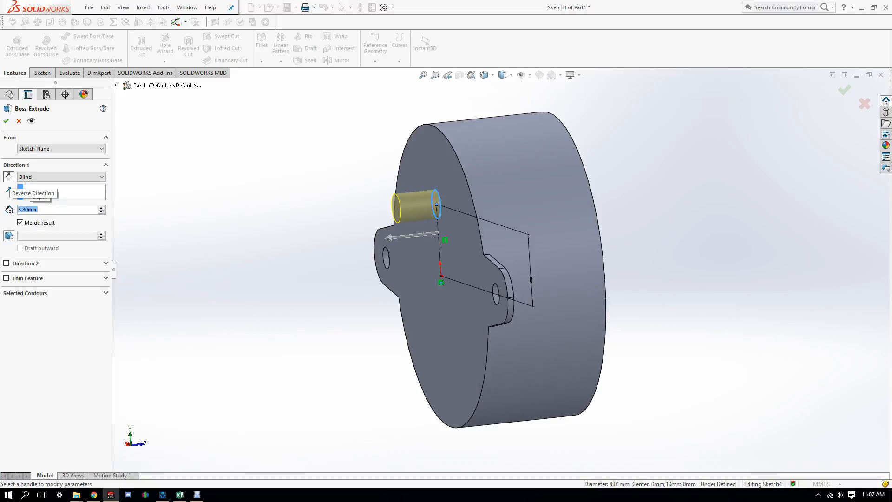
pyautogui.moveTo(325, 232)
pyautogui.mouseDown(button='middle')
pyautogui.moveTo(423, 239)
pyautogui.moveTo(413, 237)
pyautogui.mouseUp(button='middle')
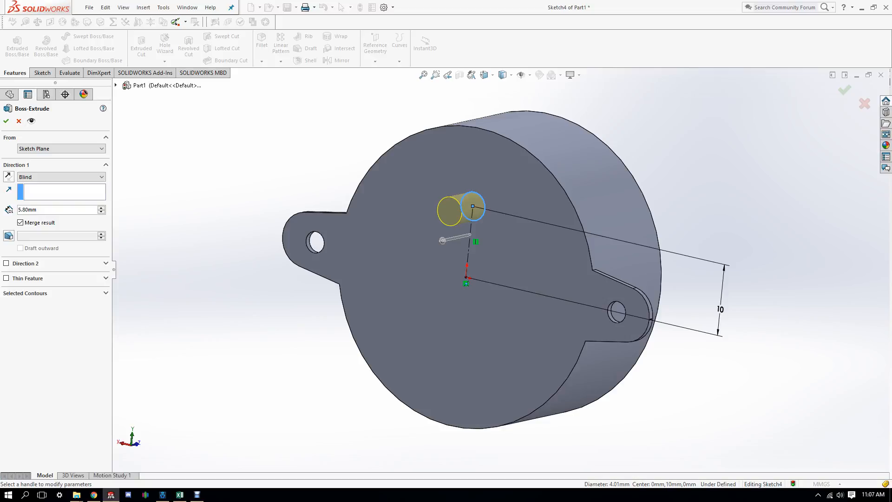
pyautogui.press('Return')
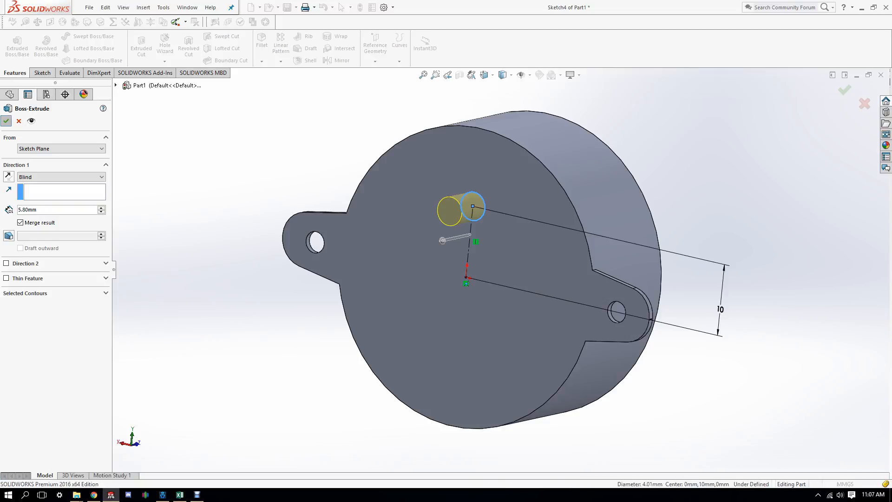
pyautogui.click(452, 210)
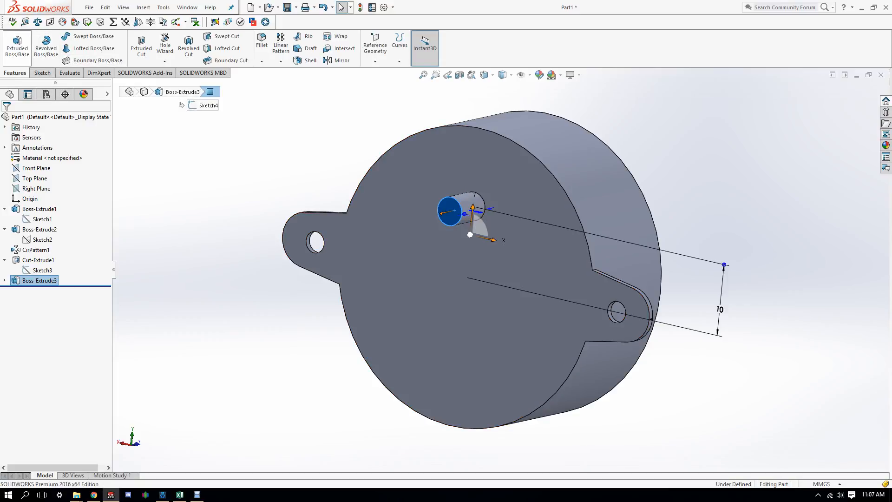
# Step: Sketch a small circle at the centre of the shaft's end face, viewed head-on
pyautogui.click(42, 72)
pyautogui.click(80, 36)
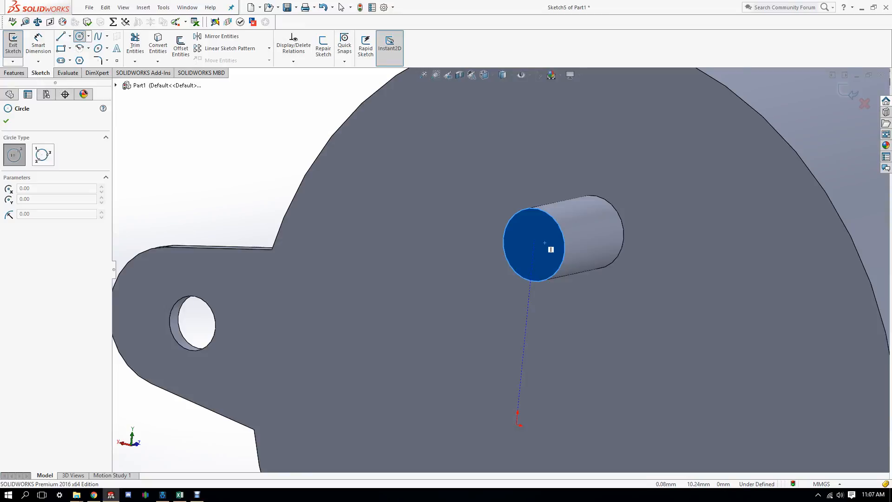
pyautogui.press('space')
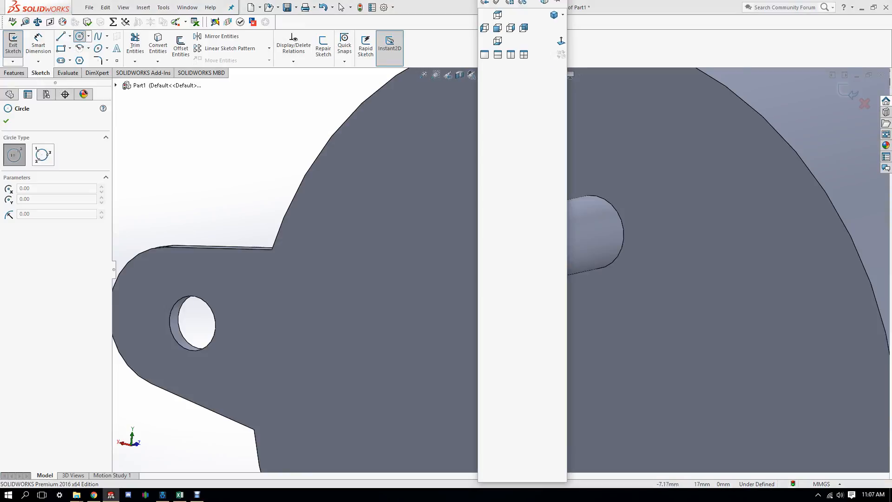
pyautogui.click(524, 28)
pyautogui.scroll(-9, 510, 216)
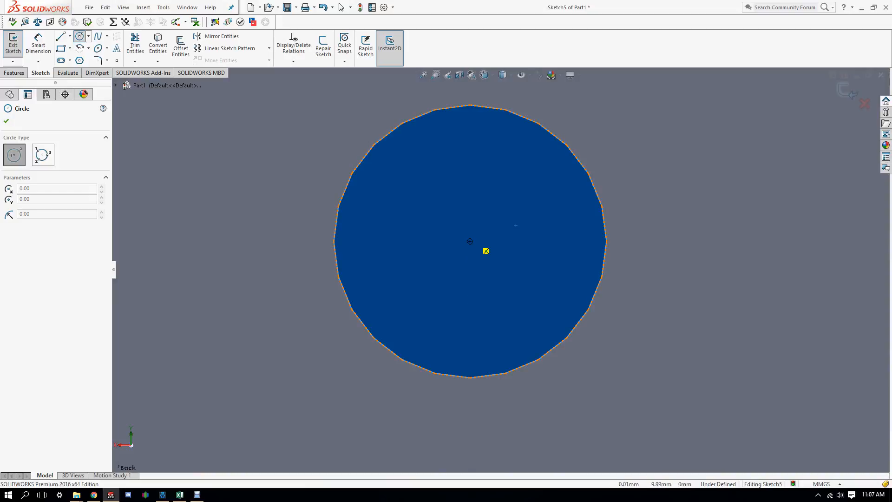
pyautogui.moveTo(470, 241); pyautogui.dragTo(462, 269)
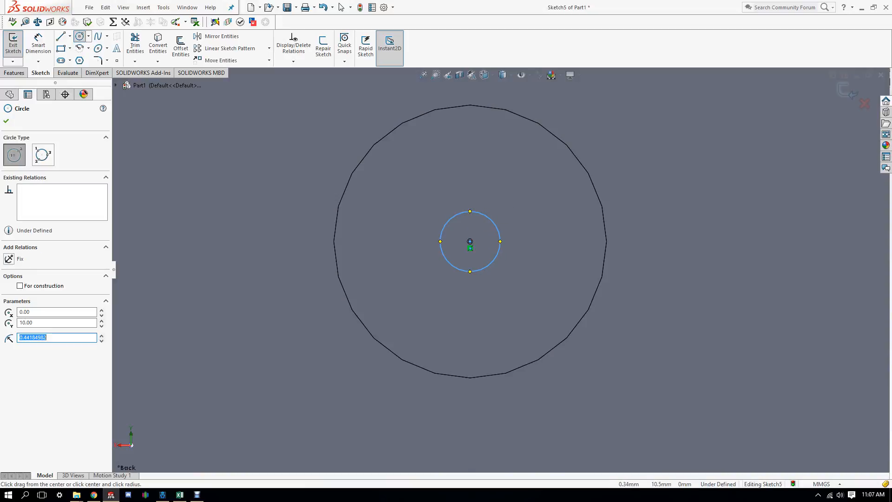
pyautogui.rightClick(497, 180)
pyautogui.click(515, 216)
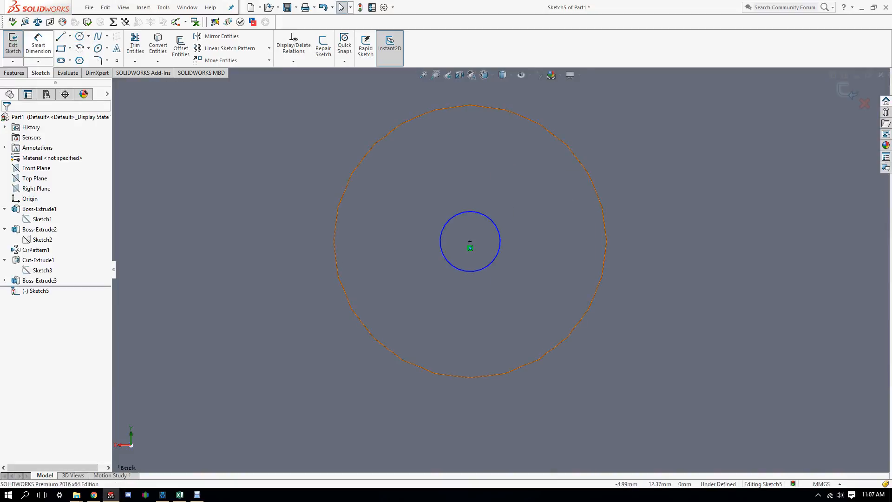
# Step: Dimension the circle's diameter, ending at Ø2 mm
pyautogui.click(38, 45)
pyautogui.click(493, 223)
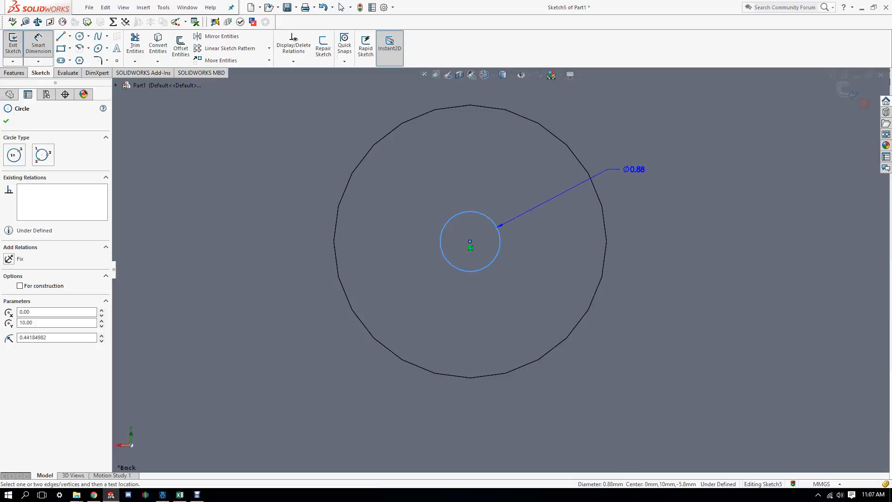
pyautogui.click(636, 168)
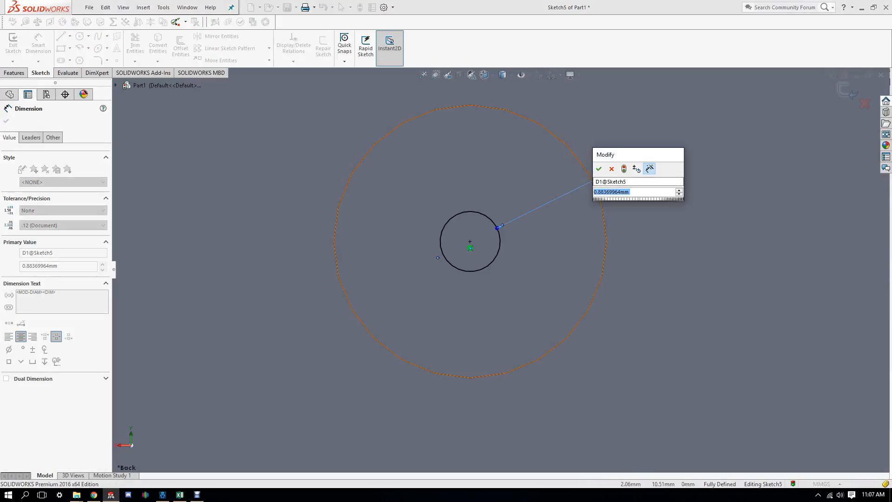
pyautogui.write('3')
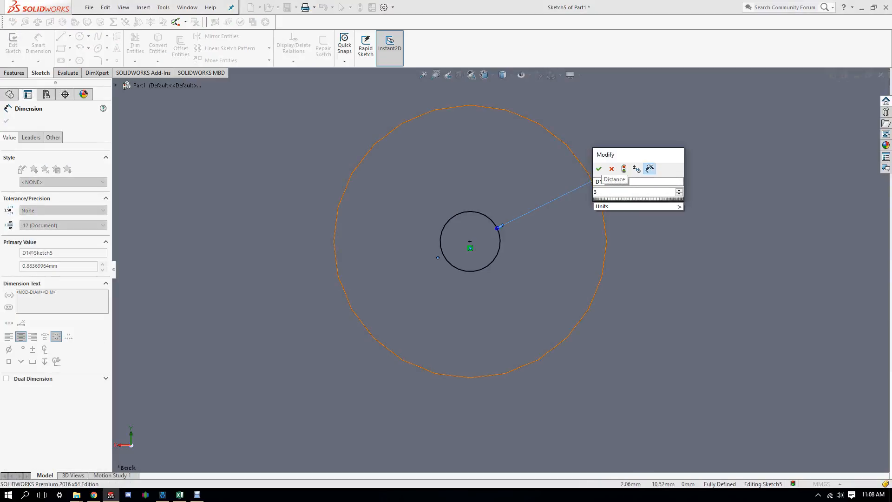
pyautogui.press('BackSpace')
pyautogui.write('4mm')
pyautogui.press('Return')
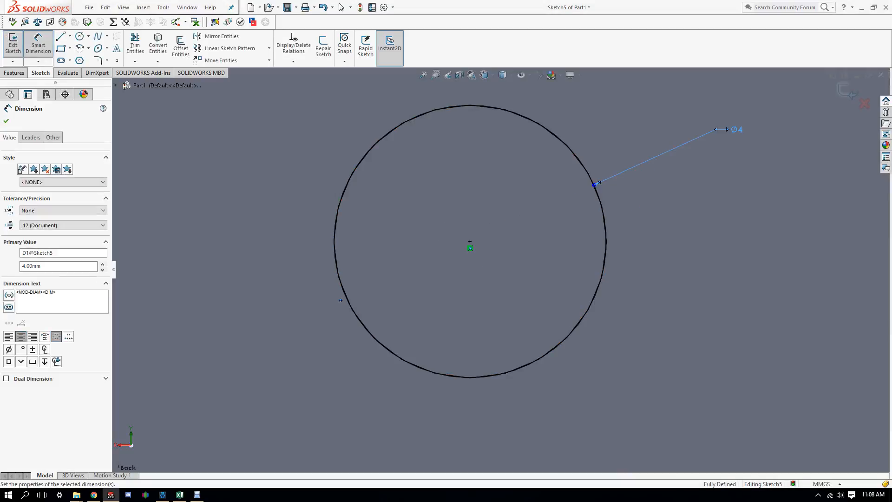
pyautogui.scroll(3, 500, 270)
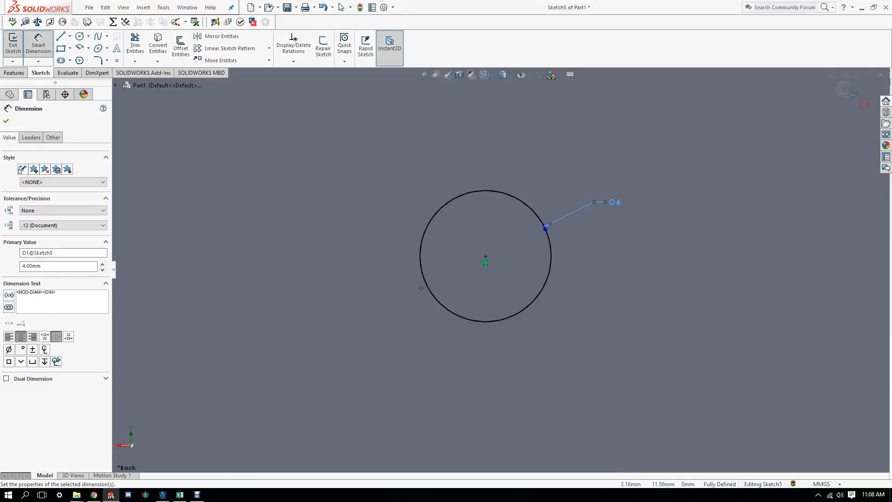
pyautogui.press('Escape')
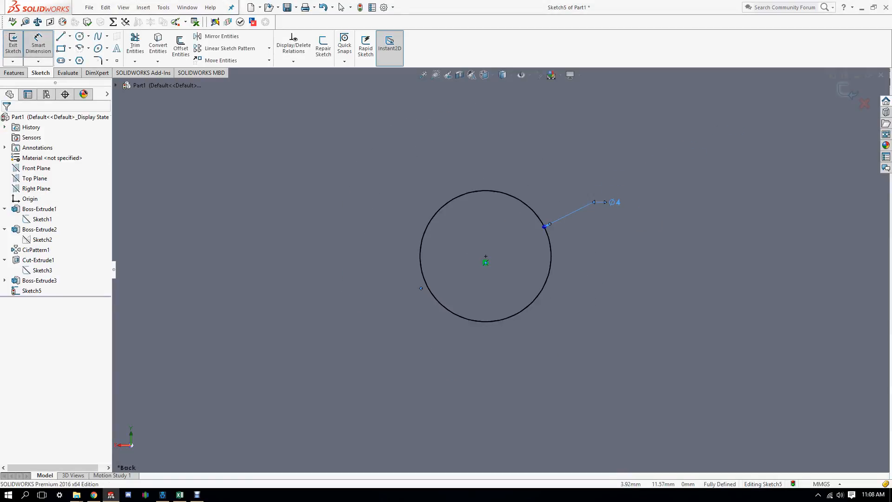
pyautogui.click(615, 202)
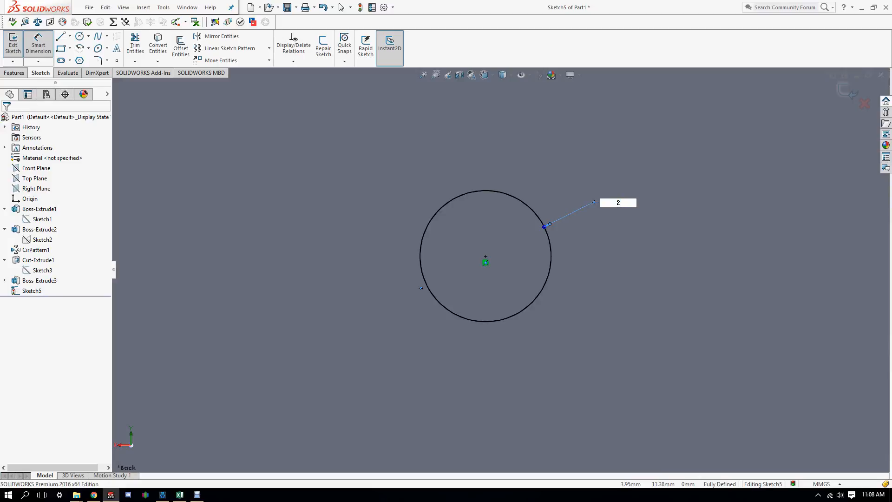
pyautogui.press('Return')
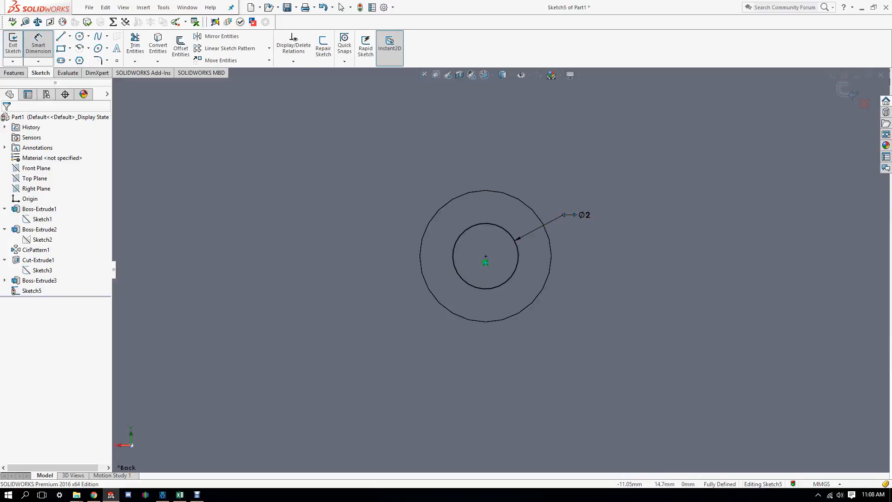
pyautogui.press('Escape')
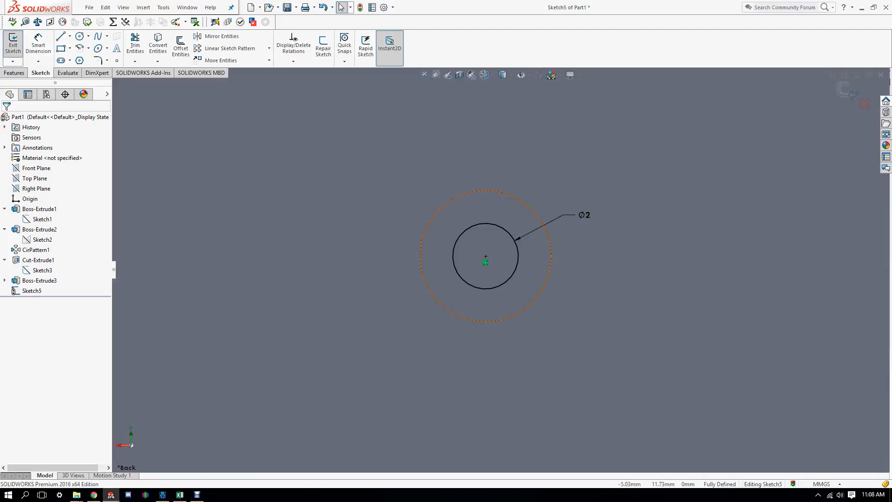
# Step: Select the Ø2 circle in an angled view and start an Extruded Boss/Base
pyautogui.moveTo(658, 221); pyautogui.dragTo(559, 244, button='middle')
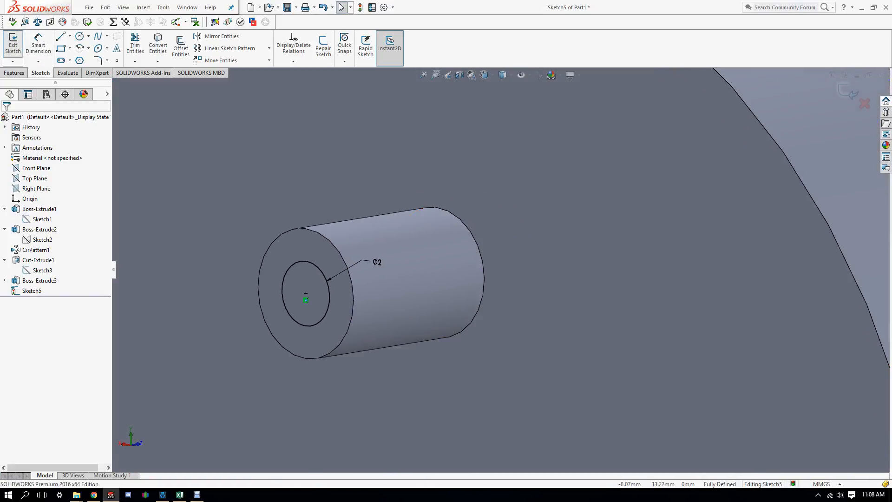
pyautogui.click(316, 264)
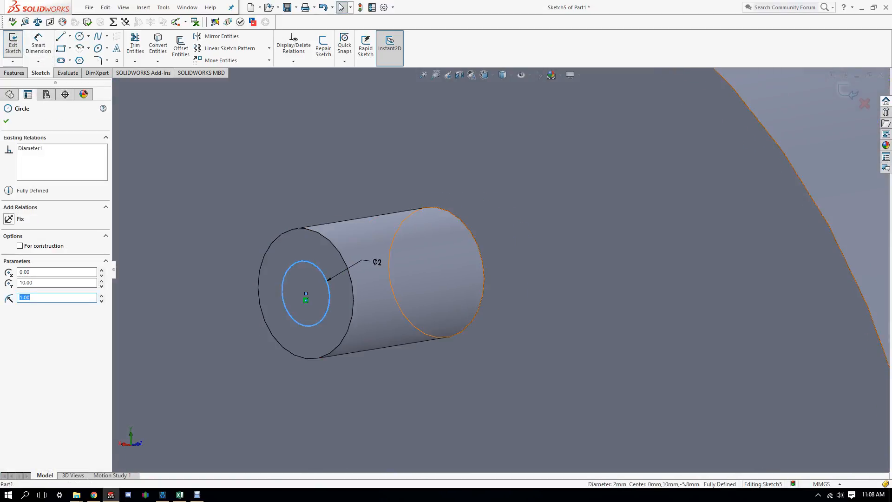
pyautogui.click(14, 73)
pyautogui.click(18, 45)
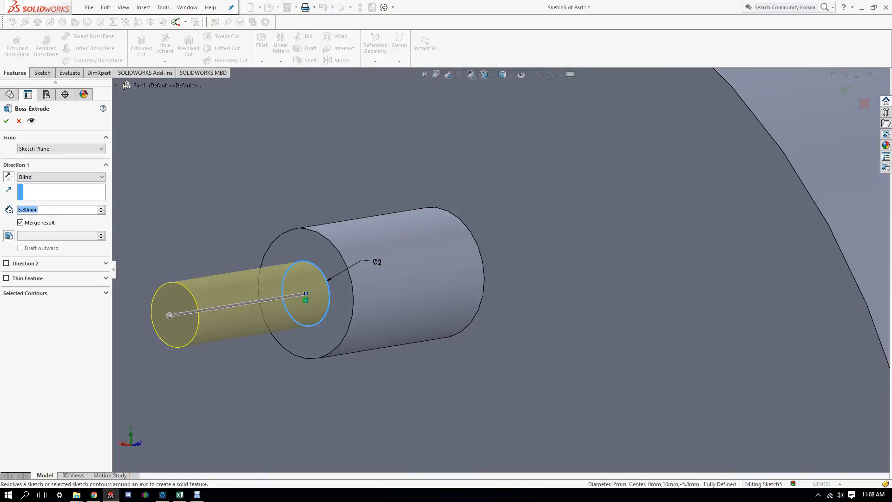
# Step: Extrude the Ø2 circle 37 mm as Boss-Extrude4
pyautogui.press('f')
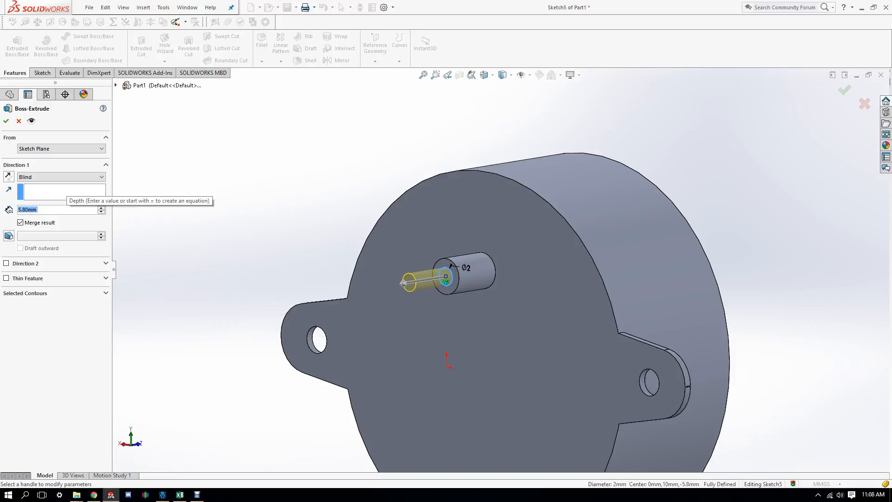
pyautogui.write('37')
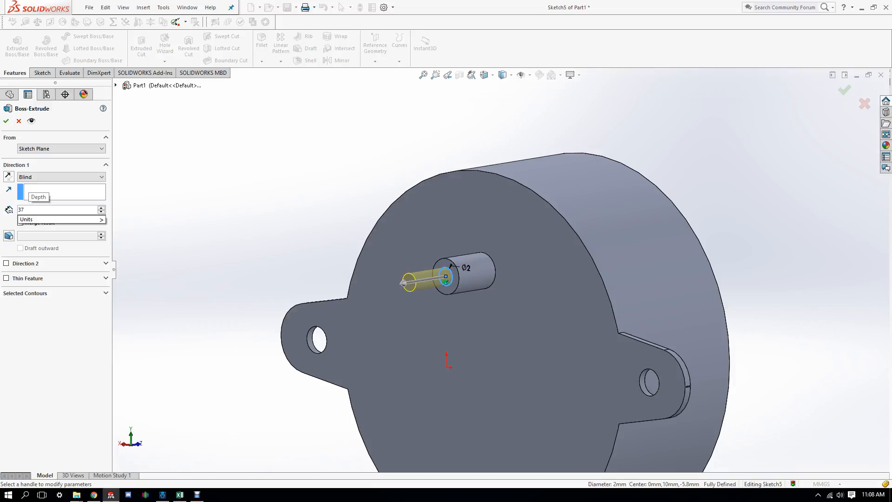
pyautogui.press('Return')
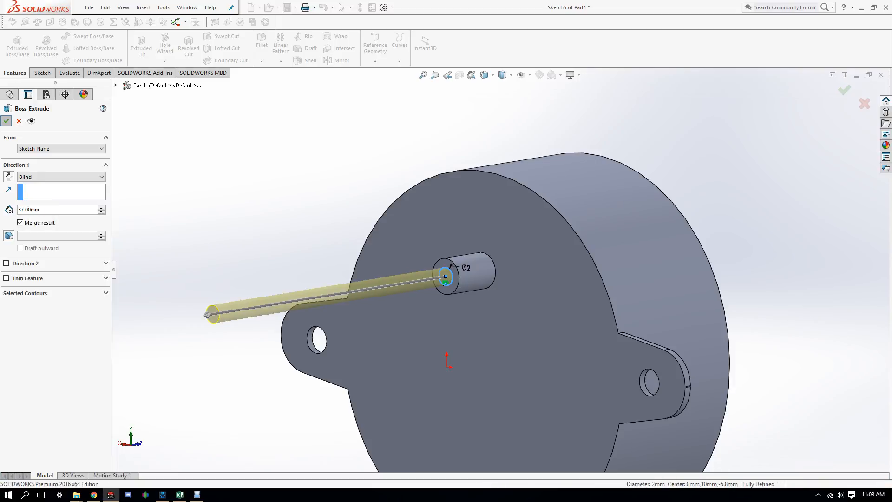
pyautogui.press('Return')
# Step: Orbit and zoom around the motor to inspect the new 37 mm shaft
pyautogui.moveTo(479, 285); pyautogui.dragTo(499, 269, button='middle')
pyautogui.scroll(6, 499, 269)
pyautogui.scroll(-3, 308, 217)
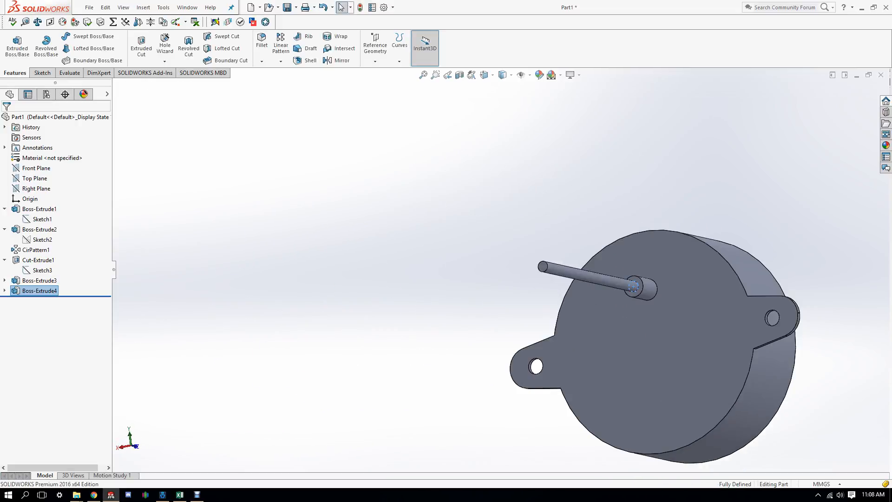
pyautogui.moveTo(308, 216); pyautogui.dragTo(314, 237, button='middle')
pyautogui.moveTo(552, 353); pyautogui.dragTo(576, 337, button='middle')
pyautogui.scroll(-3, 576, 336)
pyautogui.scroll(7, 699, 371)
pyautogui.scroll(-2, 559, 285)
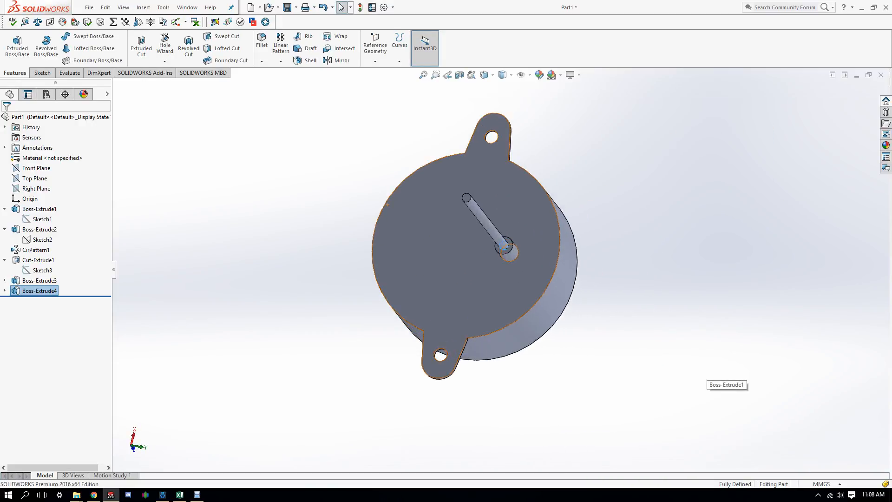
pyautogui.scroll(2, 558, 285)
pyautogui.scroll(-3, 559, 285)
pyautogui.scroll(1, 499, 284)
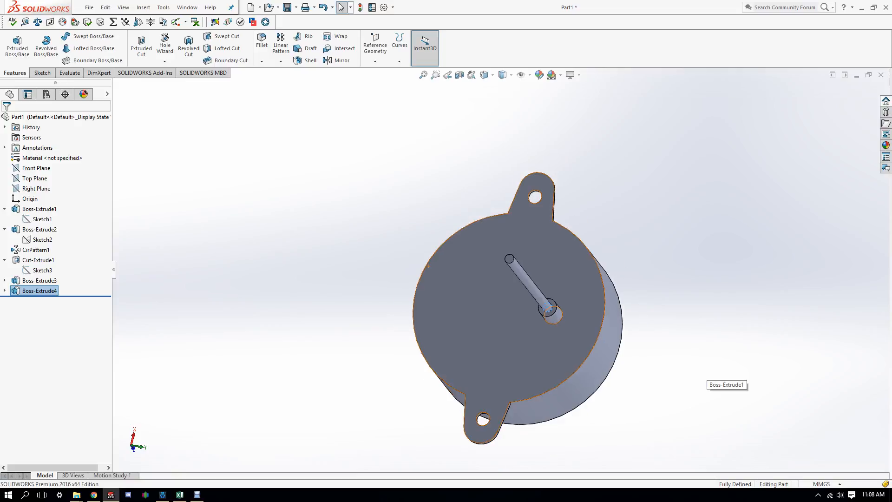
pyautogui.scroll(-1, 551, 416)
# Step: Save the part as motor.SLDPRT, replacing the existing file
pyautogui.click(89, 7)
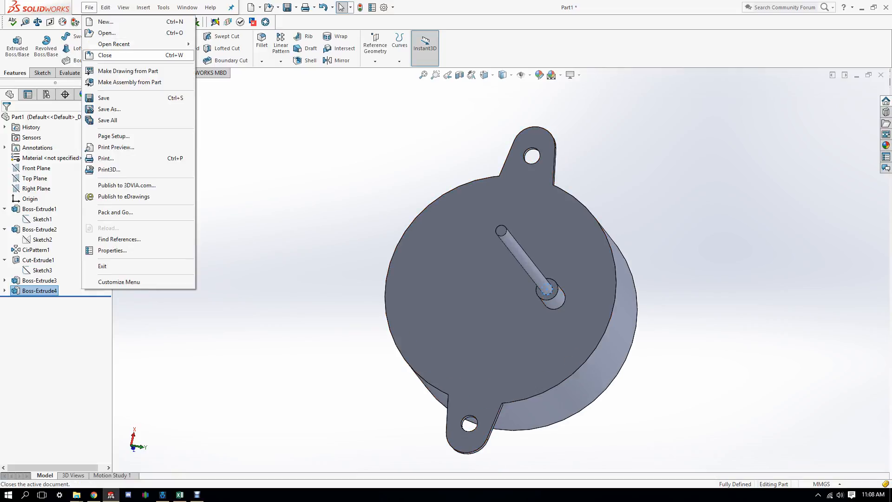
pyautogui.click(100, 110)
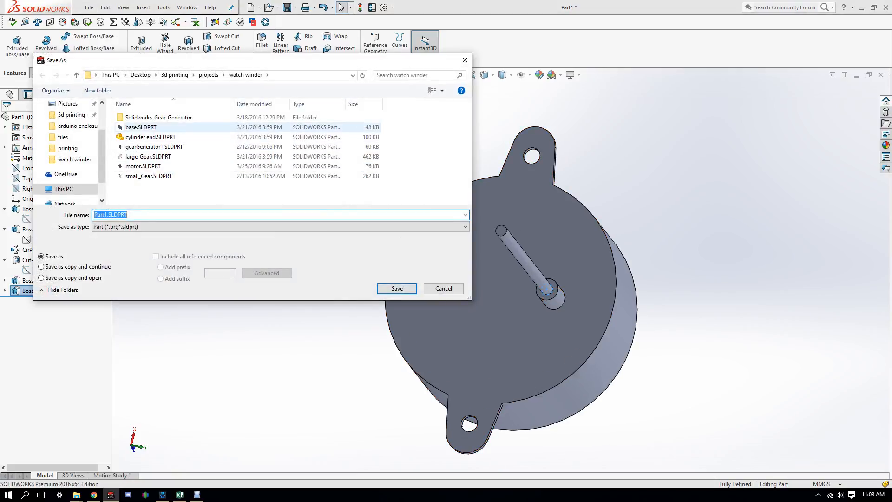
pyautogui.click(143, 166)
pyautogui.click(397, 288)
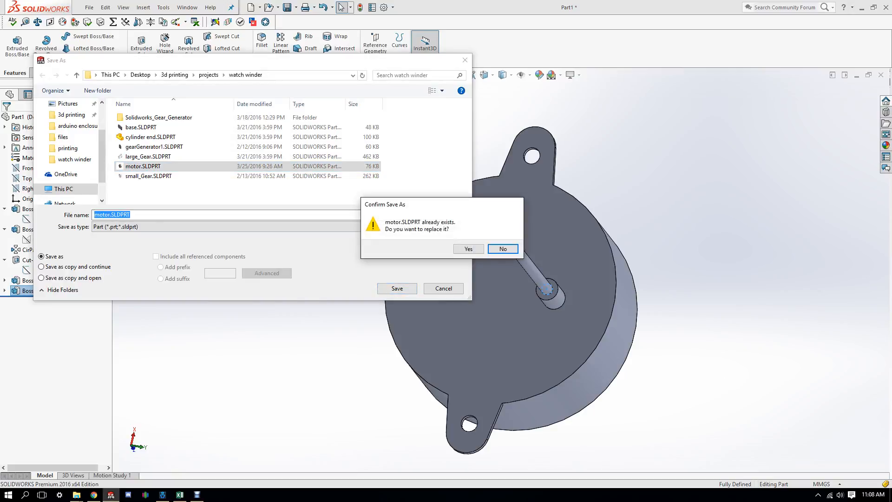
pyautogui.press('y')
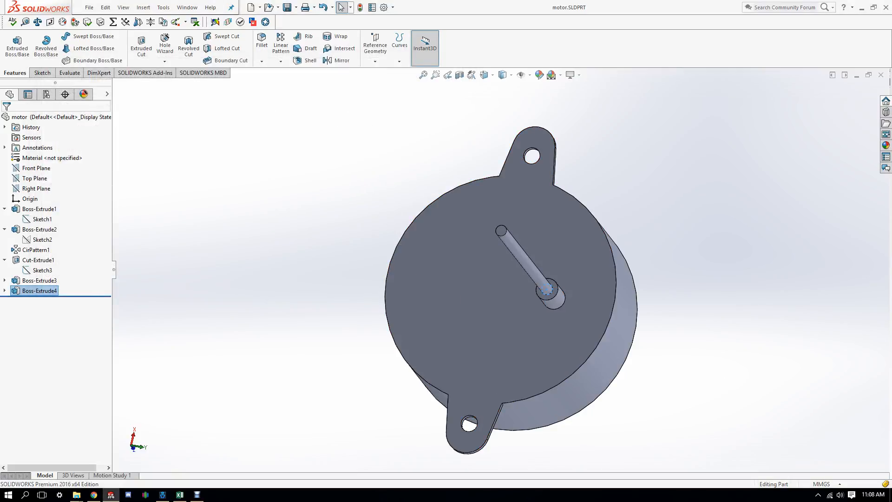
pyautogui.press('Escape')
pyautogui.moveTo(362, 251); pyautogui.dragTo(346, 281, button='middle')
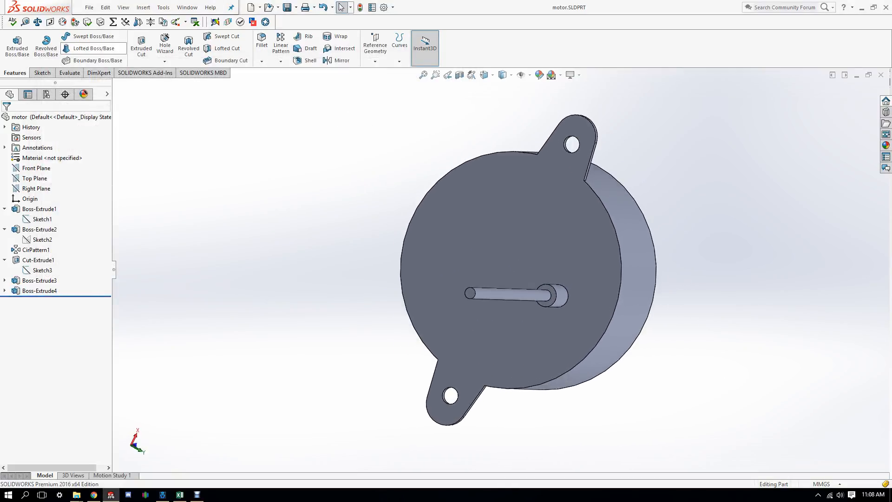
# Step: Make a new assembly from the motor part with the Assembly template, motor at origin
pyautogui.click(89, 7)
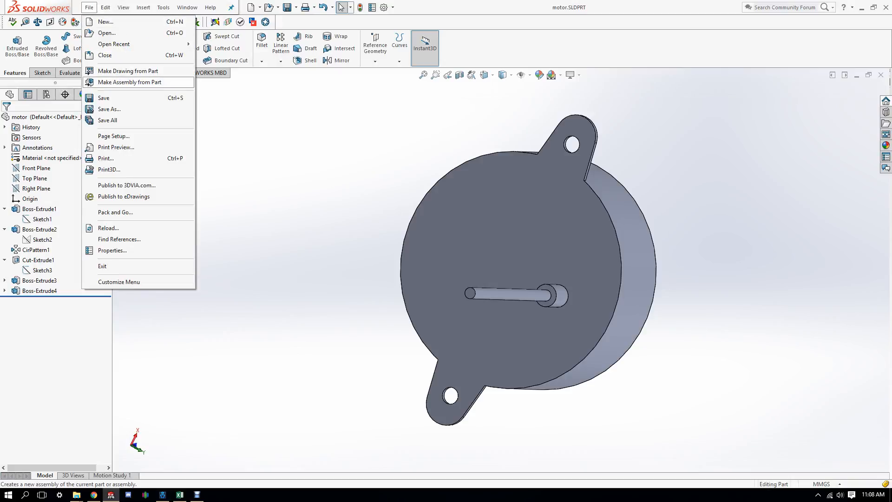
pyautogui.click(130, 82)
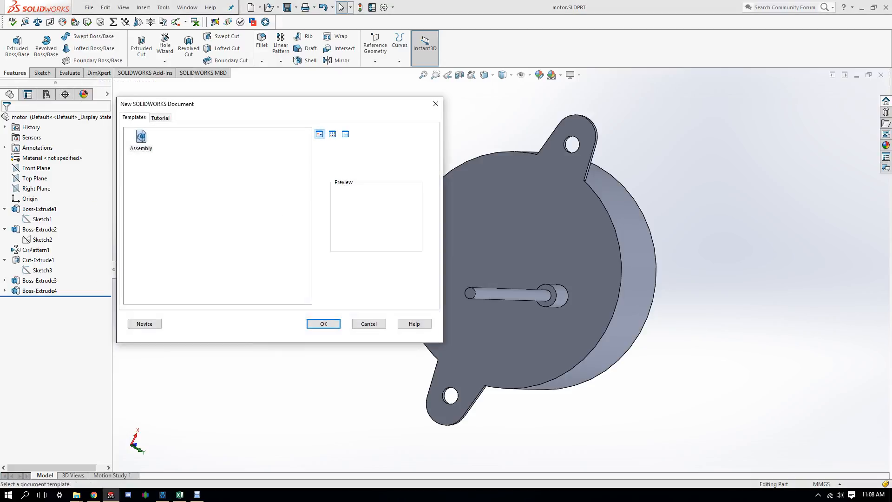
pyautogui.doubleClick(141, 140)
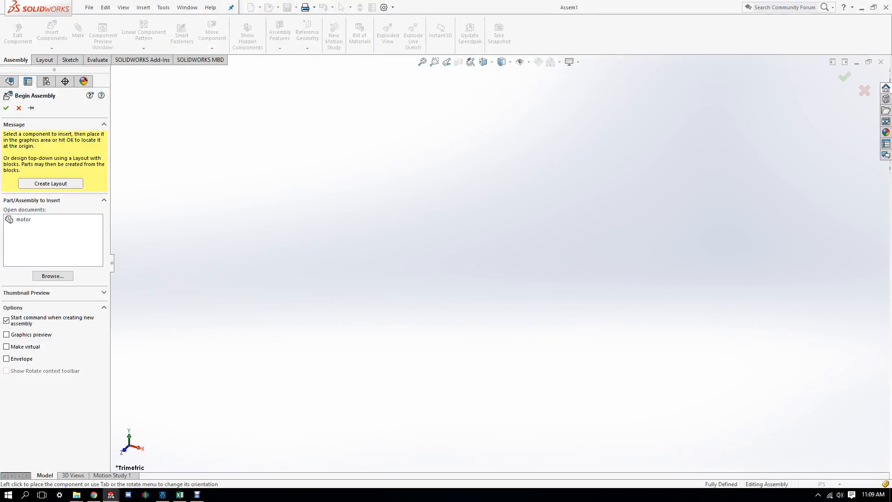
pyautogui.press('Return')
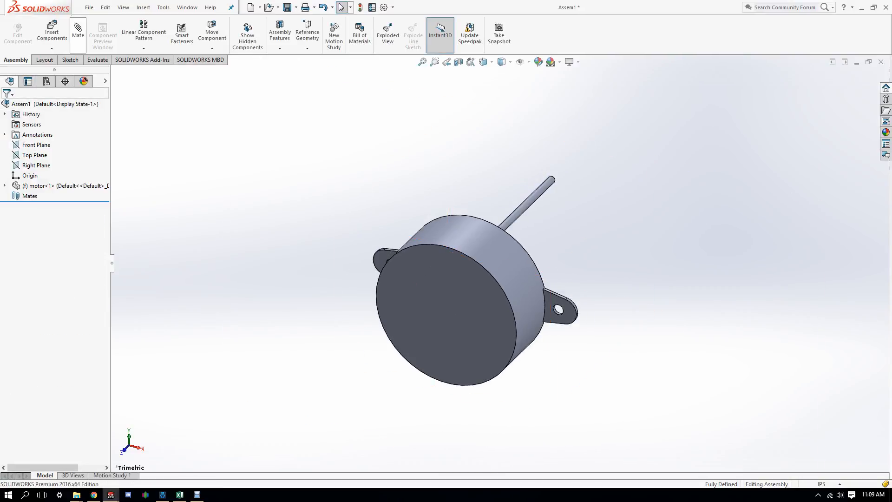
# Step: Insert the small_Gear part and place it beside the motor shaft's end
pyautogui.click(52, 32)
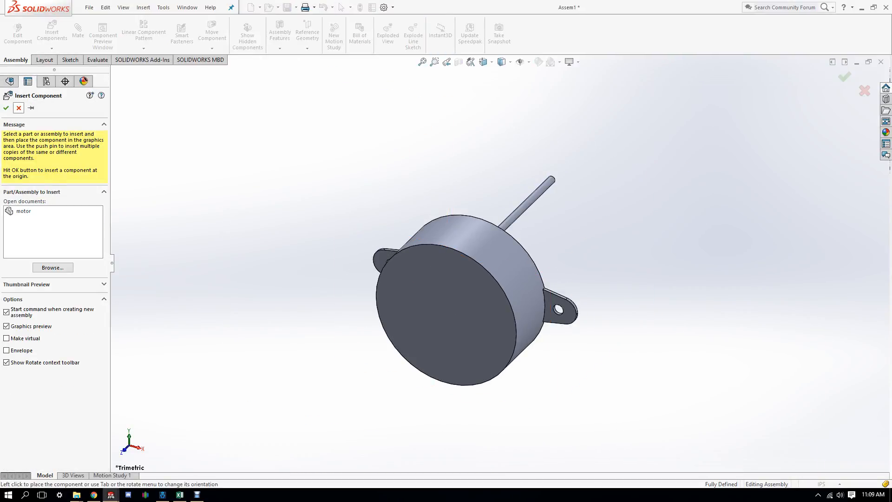
pyautogui.click(52, 267)
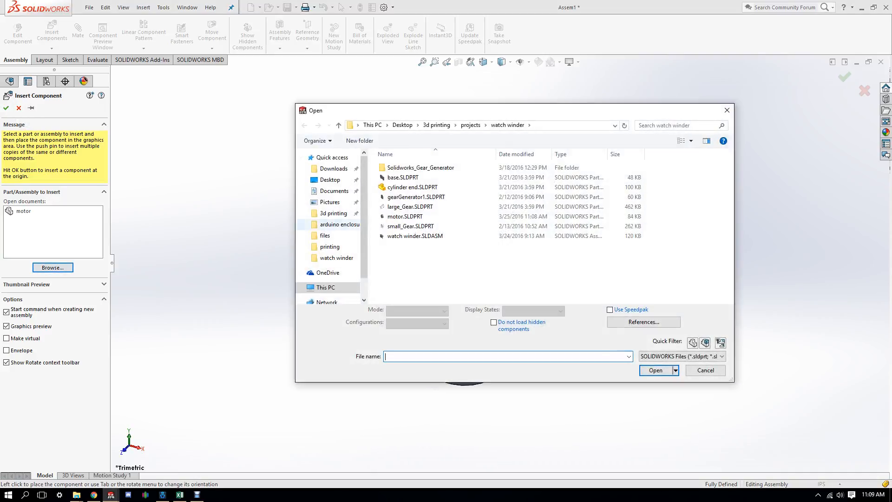
pyautogui.click(410, 226)
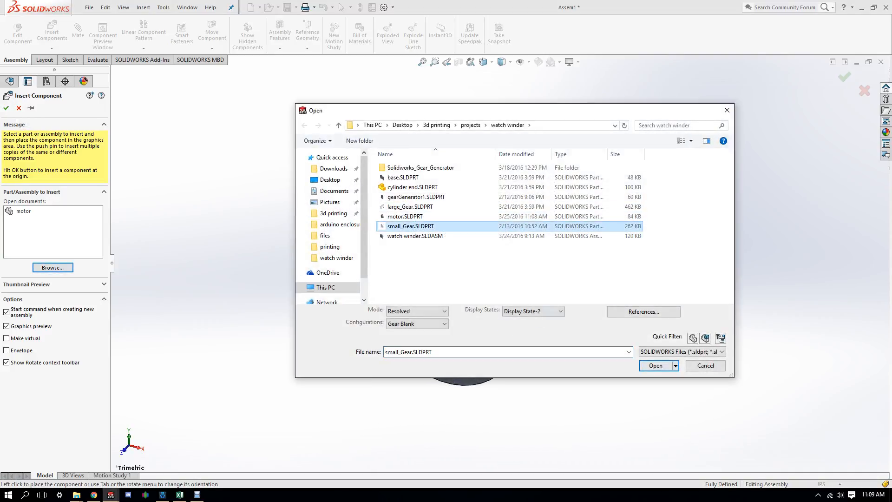
pyautogui.click(655, 370)
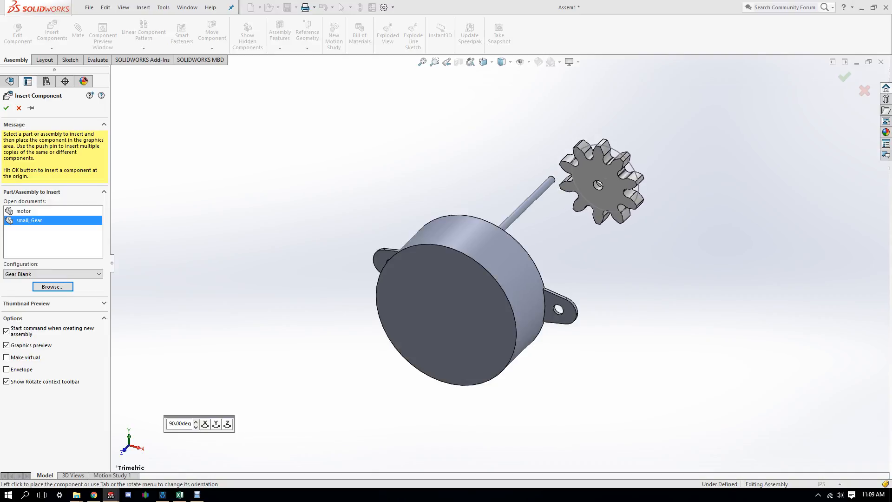
pyautogui.moveTo(613, 195); pyautogui.dragTo(140, 158, button='middle')
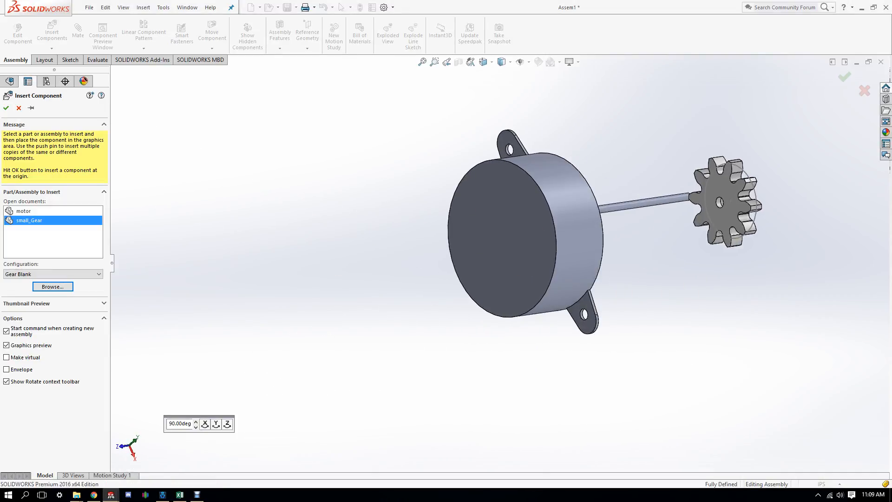
pyautogui.click(716, 207)
pyautogui.moveTo(557, 232); pyautogui.dragTo(632, 232, button='middle')
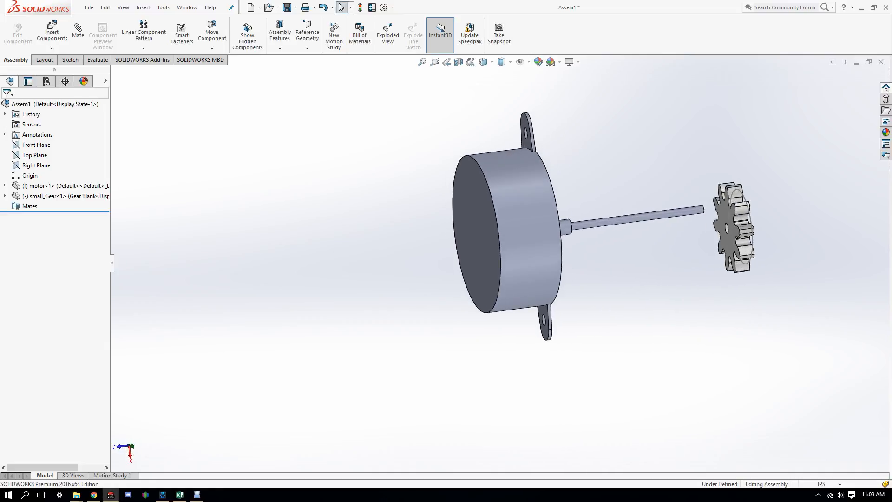
pyautogui.scroll(-4, 786, 237)
pyautogui.moveTo(465, 192); pyautogui.dragTo(520, 209, button='middle')
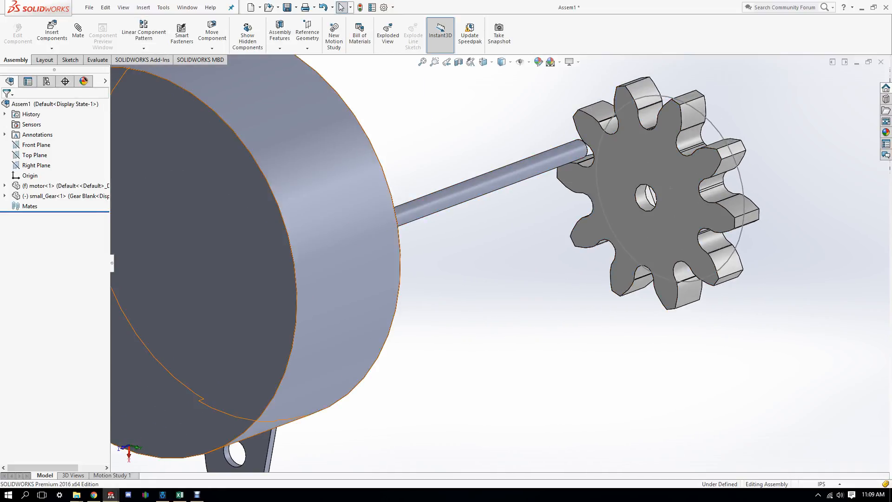
# Step: Add a Concentric mate between the motor shaft and the gear's bore
pyautogui.click(78, 32)
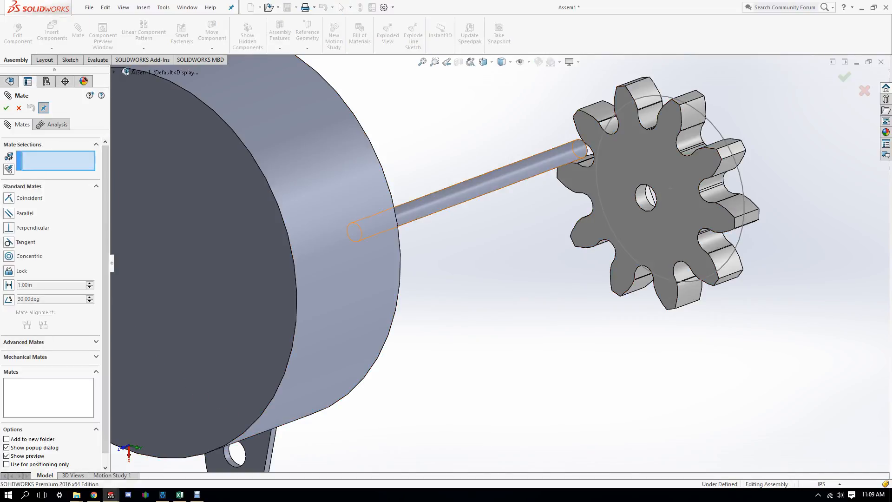
pyautogui.click(542, 168)
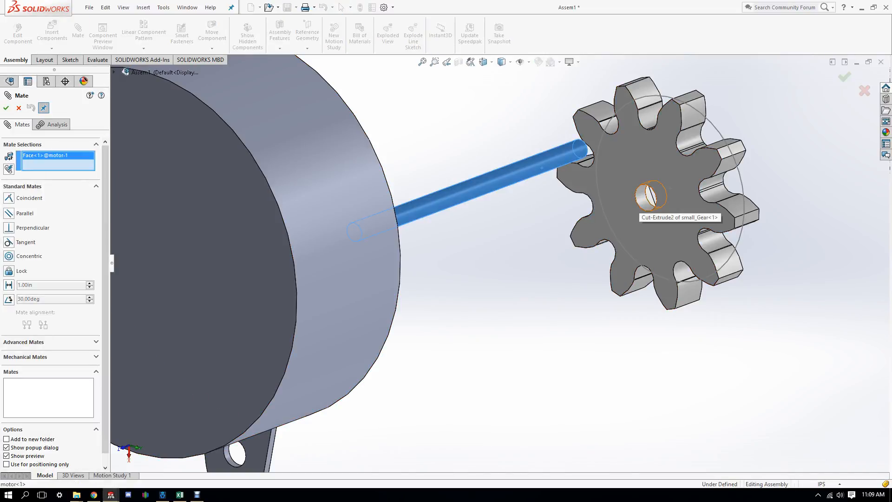
pyautogui.click(645, 196)
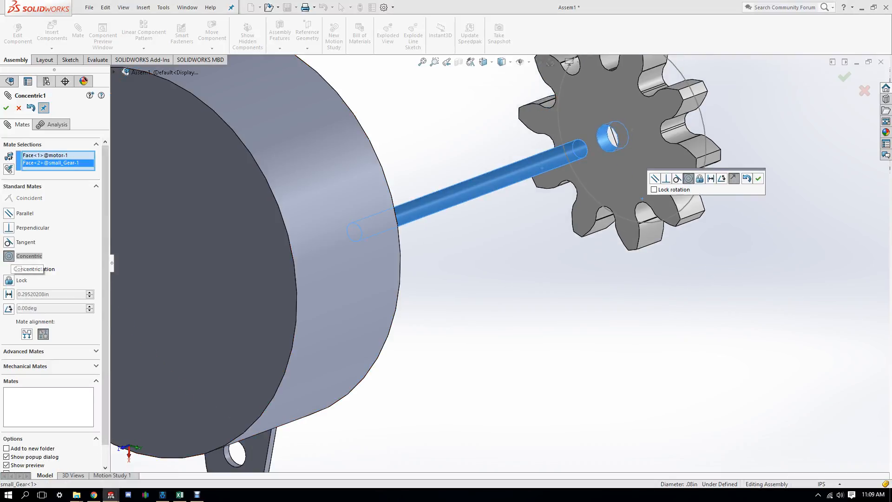
pyautogui.moveTo(511, 278); pyautogui.dragTo(409, 279, button='middle')
pyautogui.moveTo(668, 142); pyautogui.dragTo(715, 153, button='middle')
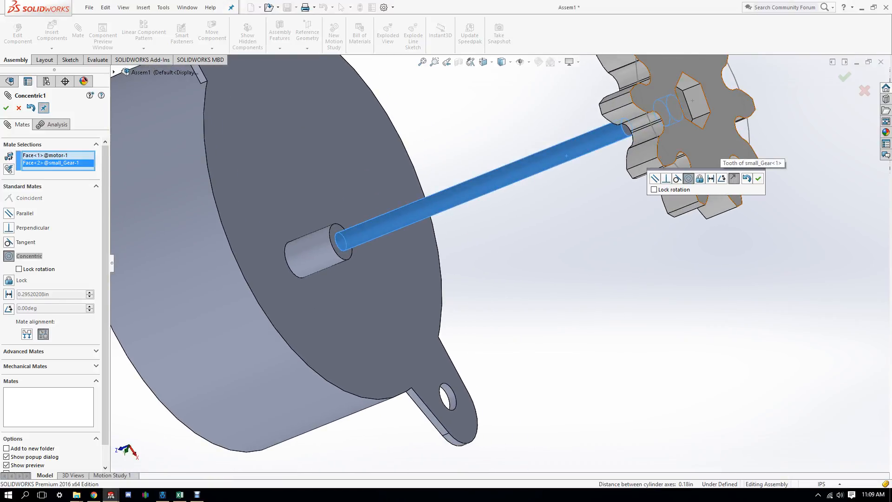
pyautogui.press('Return')
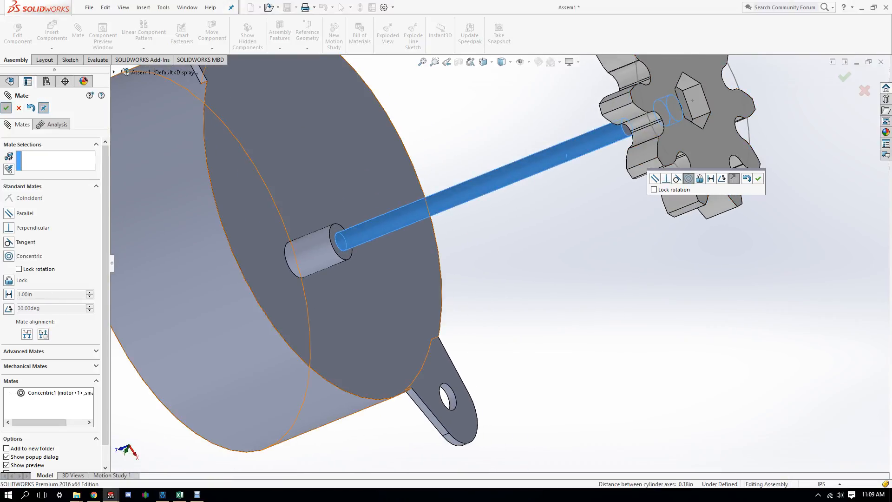
# Step: Add a Coincident mate between the gear's front face and the shaft end face
pyautogui.click(704, 153)
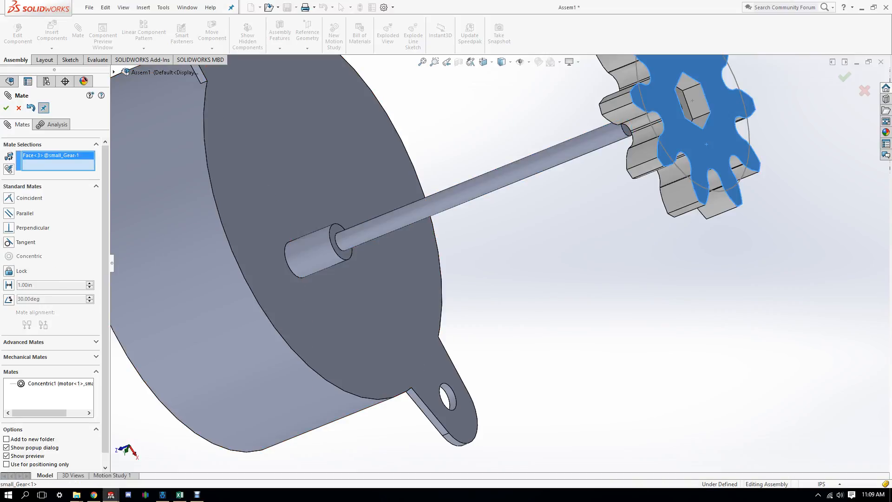
pyautogui.moveTo(704, 153); pyautogui.dragTo(722, 148, button='middle')
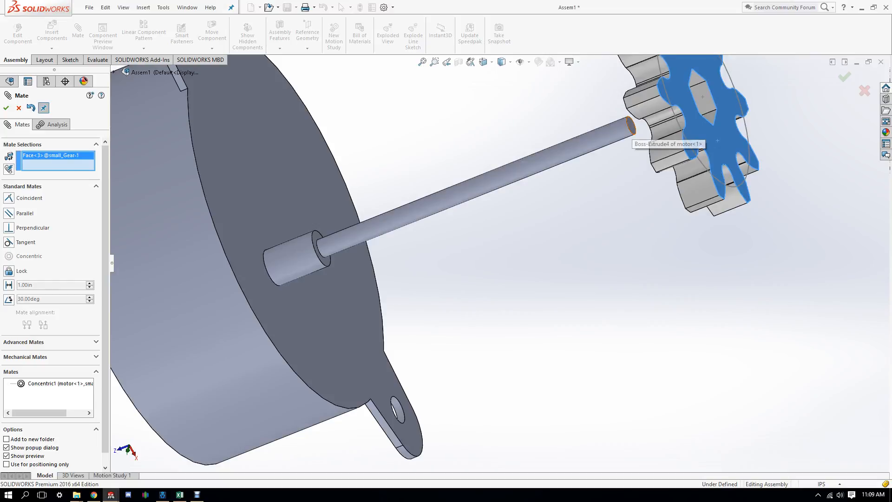
pyautogui.click(630, 124)
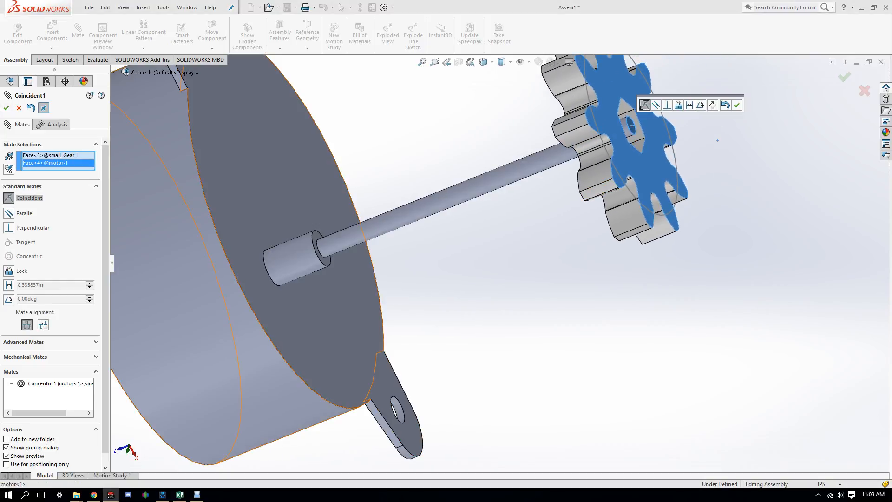
pyautogui.click(737, 105)
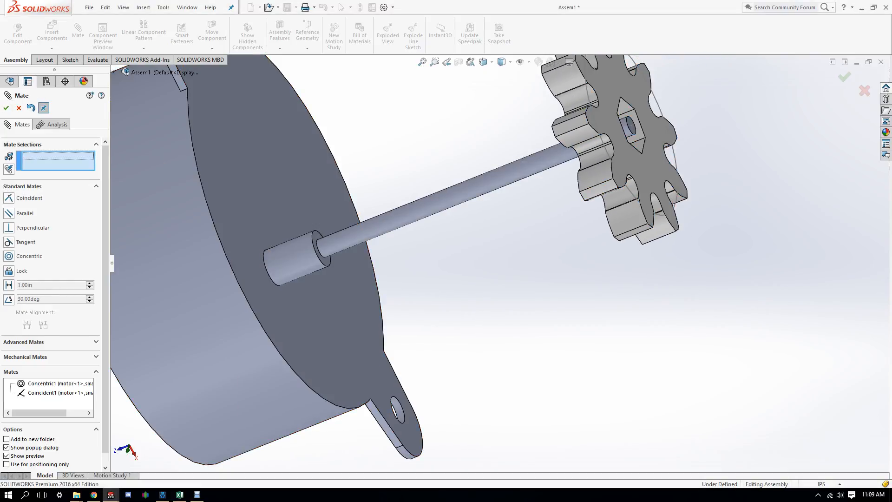
pyautogui.moveTo(737, 105); pyautogui.dragTo(574, 223, button='middle')
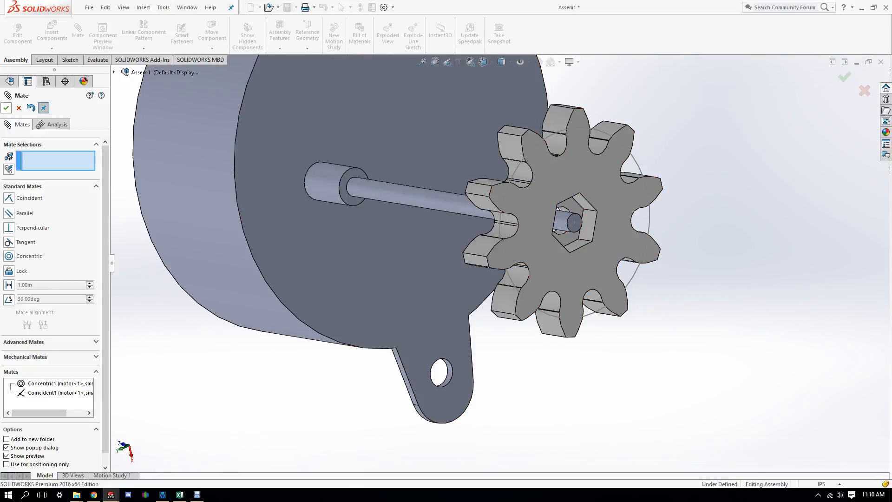
pyautogui.press('Escape')
pyautogui.moveTo(574, 223); pyautogui.dragTo(540, 236)
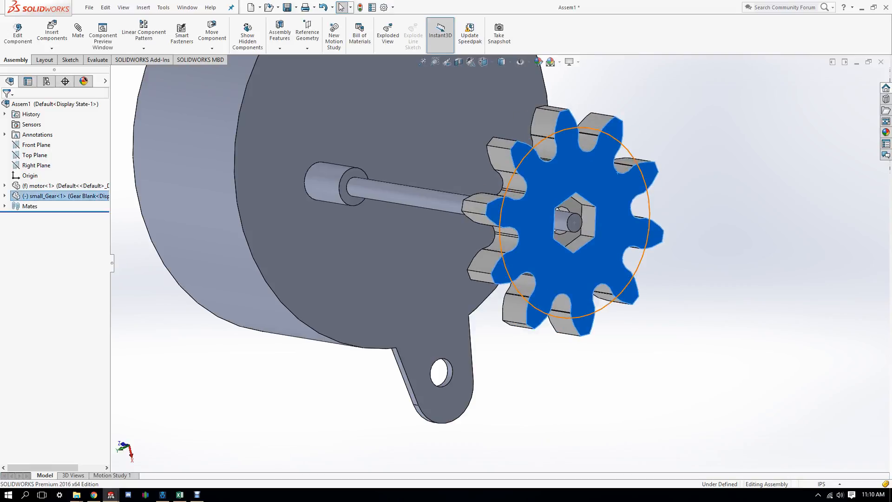
# Step: Zoom to fit and orbit to view the whole motor-and-gear assembly
pyautogui.press('f')
pyautogui.scroll(-3, 547, 311)
pyautogui.moveTo(481, 264); pyautogui.dragTo(529, 228, button='middle')
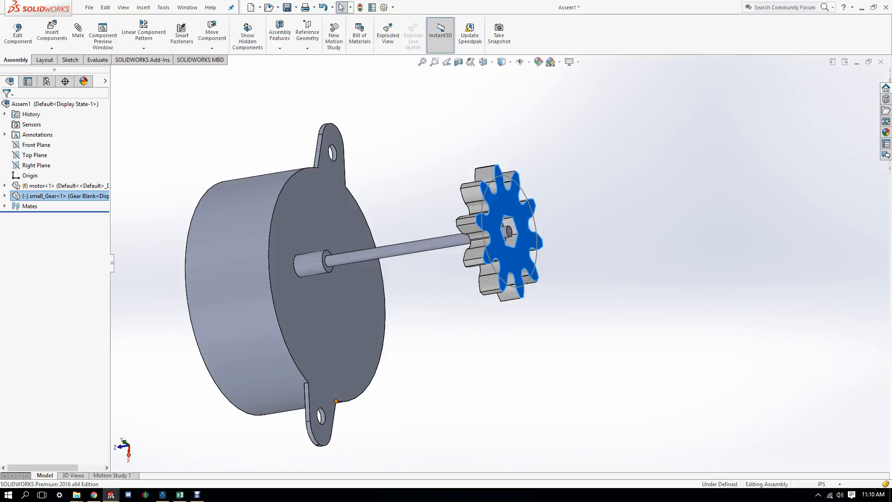
# Step: Move the screen recorder window to the lower right and open the Windows Start menu
pyautogui.click(197, 494)
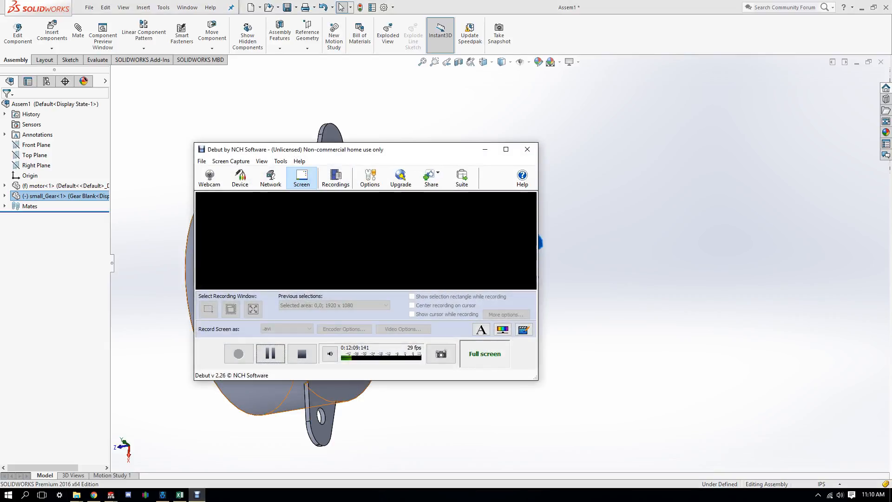
pyautogui.moveTo(326, 149); pyautogui.dragTo(647, 194)
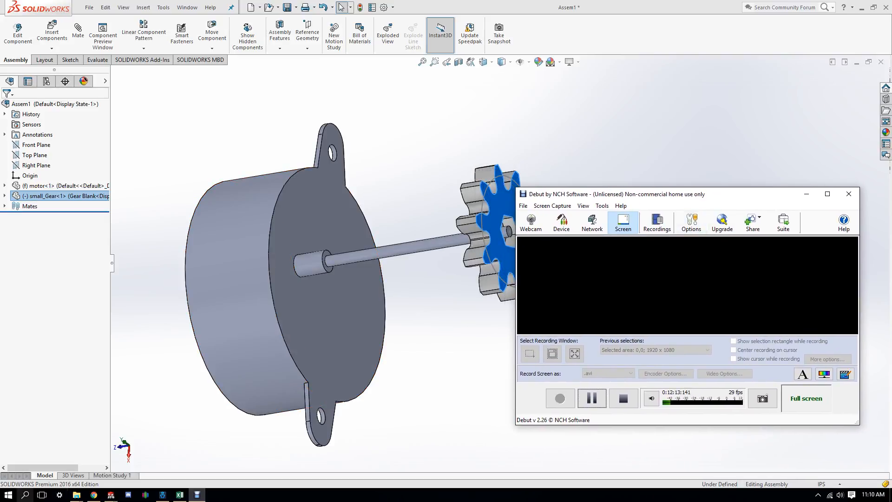
pyautogui.click(8, 495)
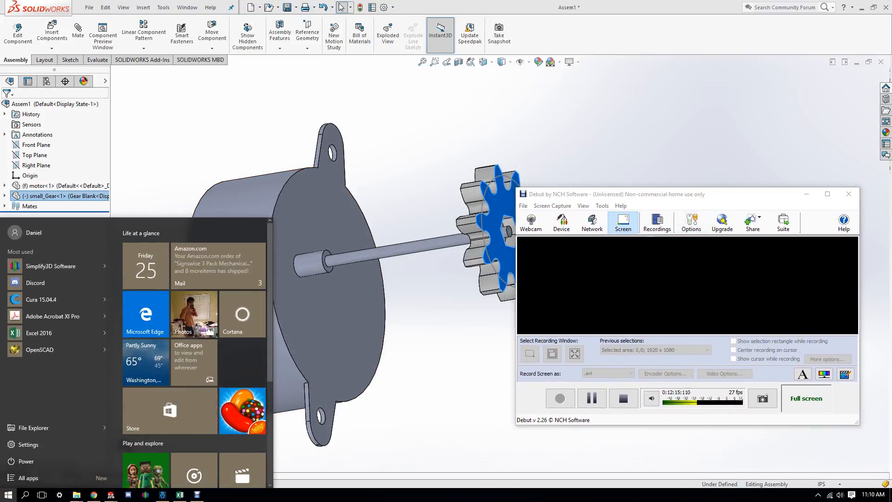
# Step: Launch Skype from the Start search for 'sky' and minimize the recorder window
pyautogui.write('sky')
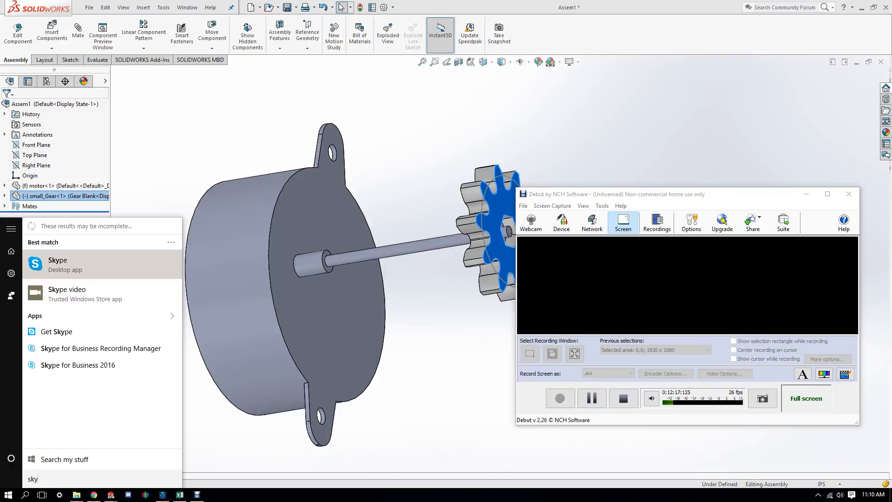
pyautogui.press('Return')
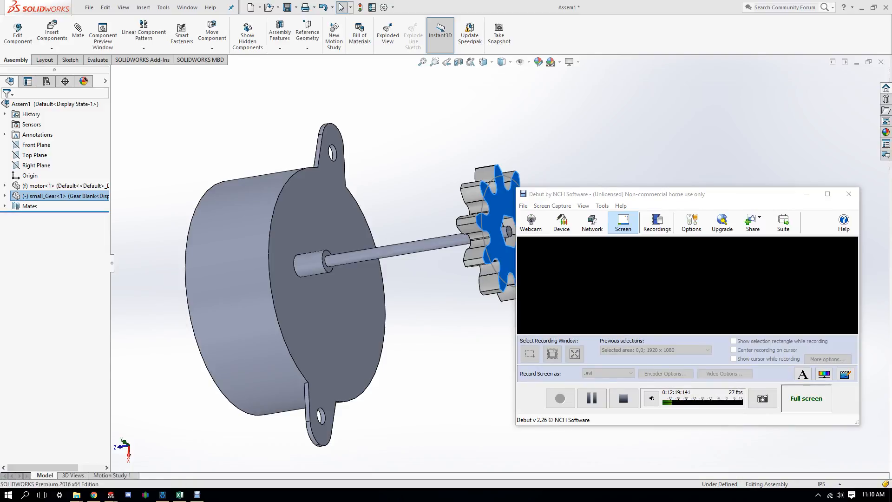
pyautogui.click(806, 193)
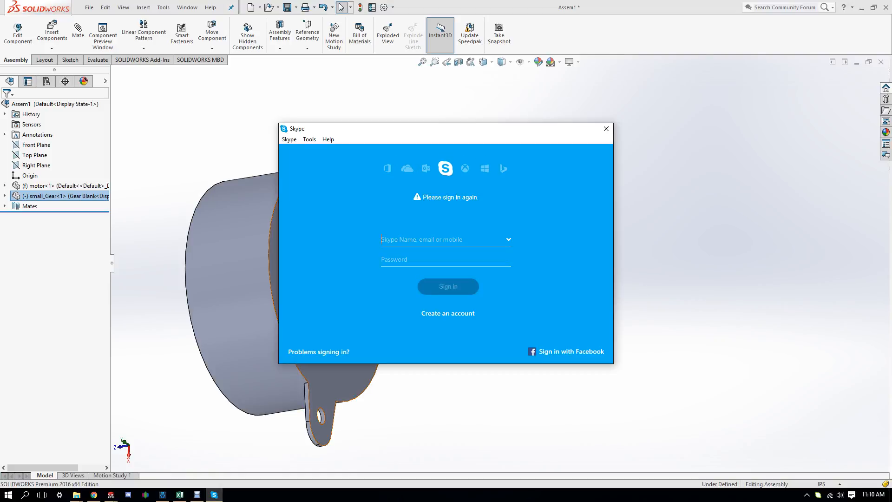
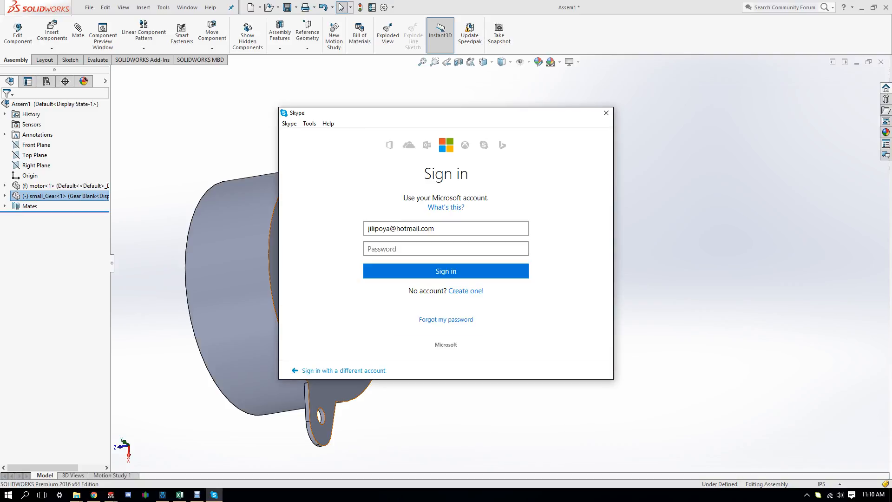
# Step: Sign in to Skype with the account e-mail and password
pyautogui.click(445, 248)
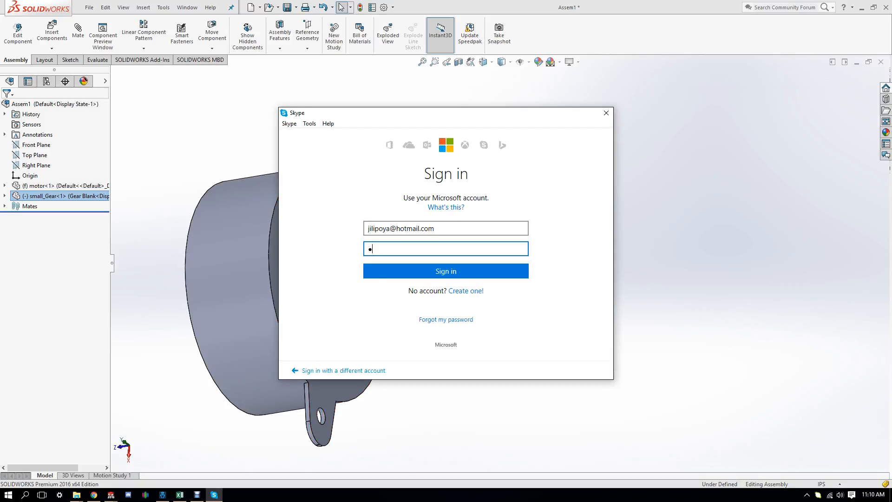
pyautogui.press('Return')
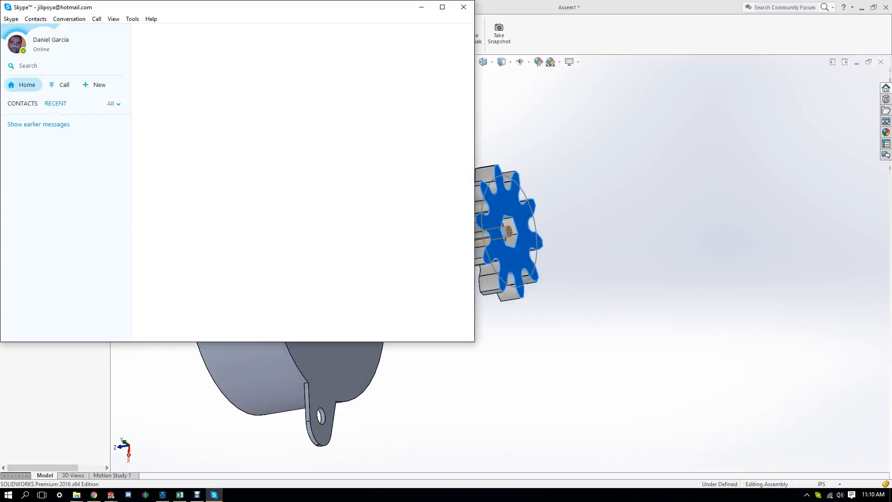
# Step: Preview the webcam in Skype's Tools > Options video settings, then close Options and Skype
pyautogui.click(133, 18)
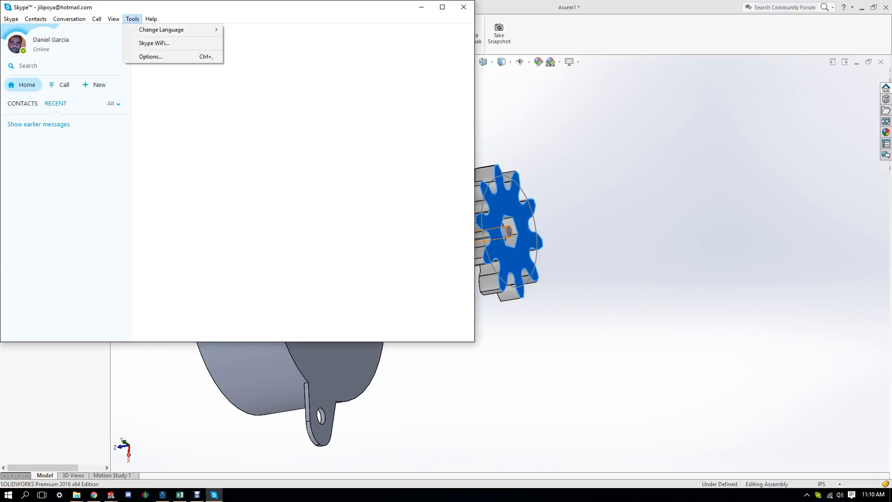
pyautogui.click(139, 57)
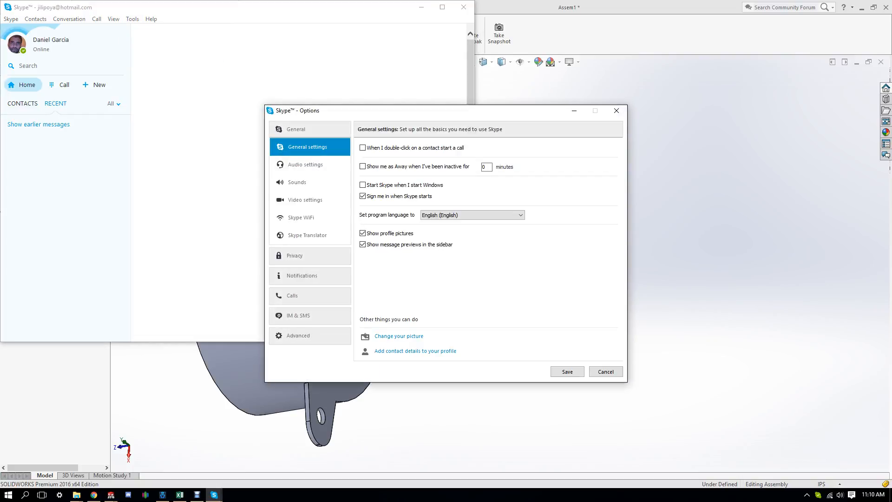
pyautogui.click(305, 200)
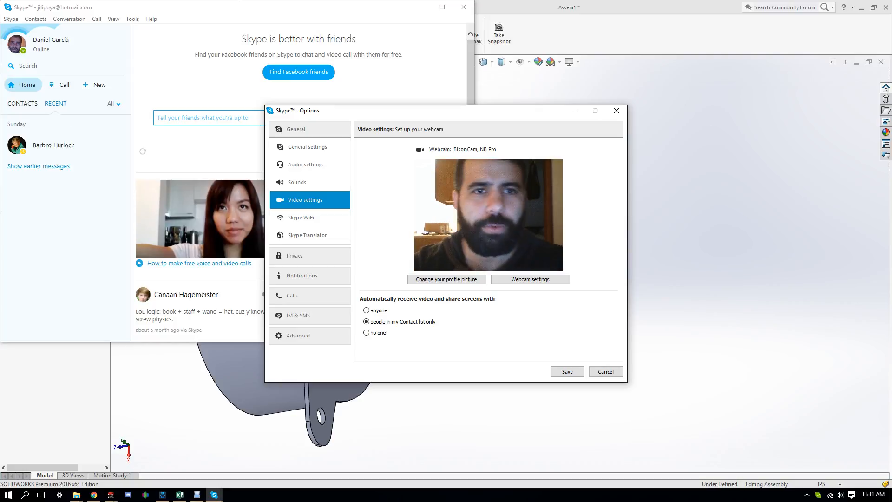
pyautogui.click(605, 371)
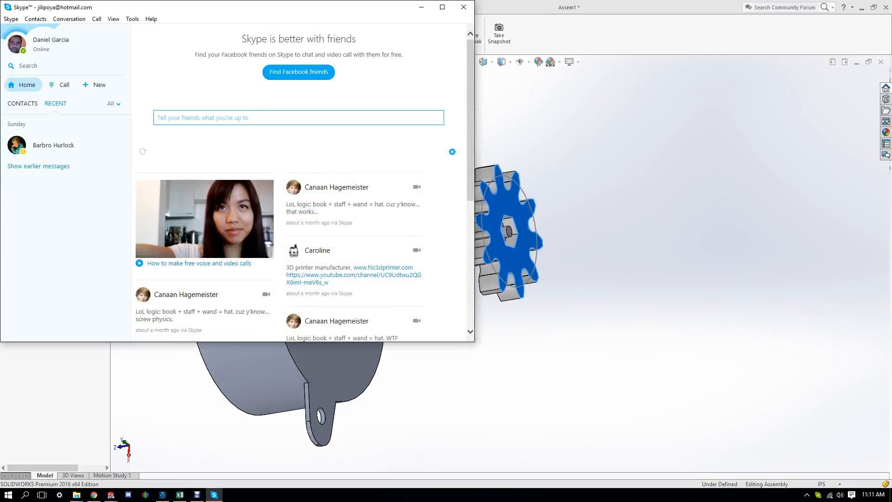
pyautogui.click(463, 7)
pyautogui.moveTo(470, 195); pyautogui.dragTo(320, 237, button='middle')
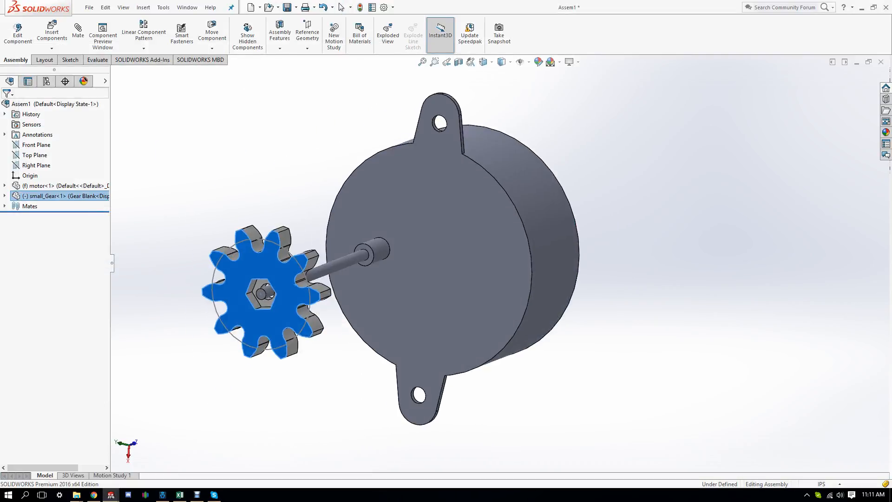
pyautogui.scroll(5, 476, 316)
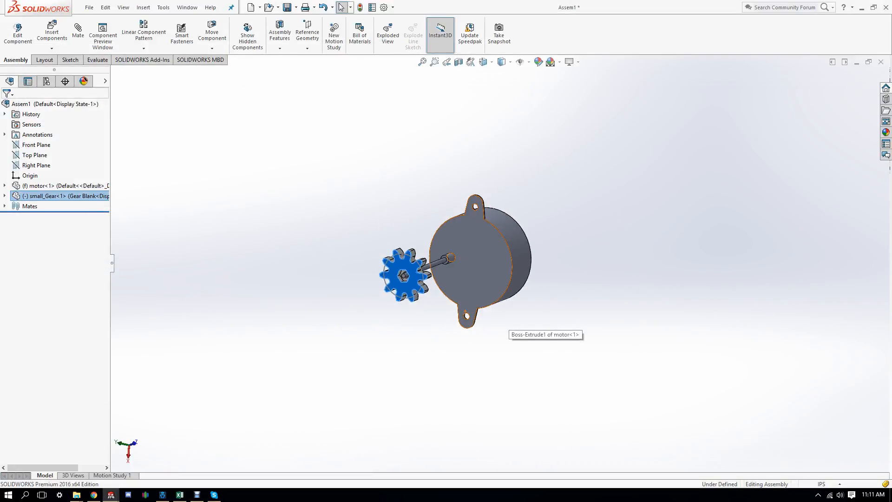
pyautogui.scroll(-6, 476, 315)
pyautogui.scroll(4, 476, 316)
pyautogui.scroll(-3, 465, 178)
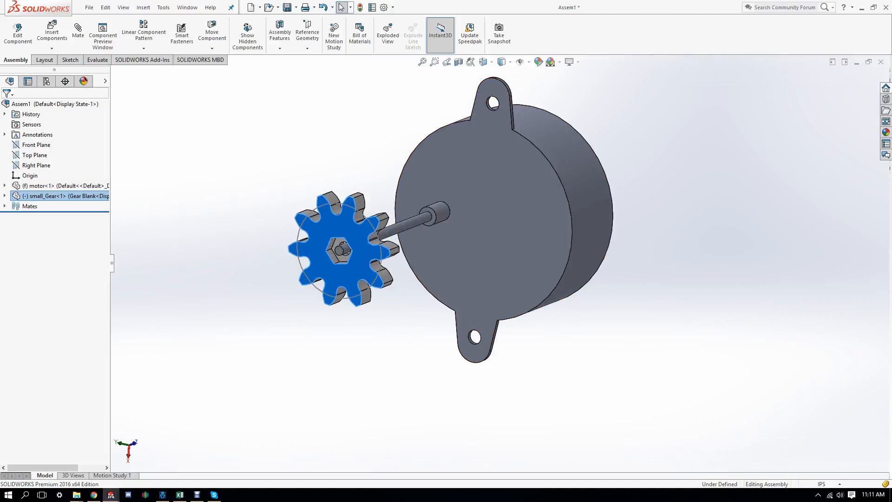
pyautogui.moveTo(499, 320); pyautogui.dragTo(176, 292, button='middle')
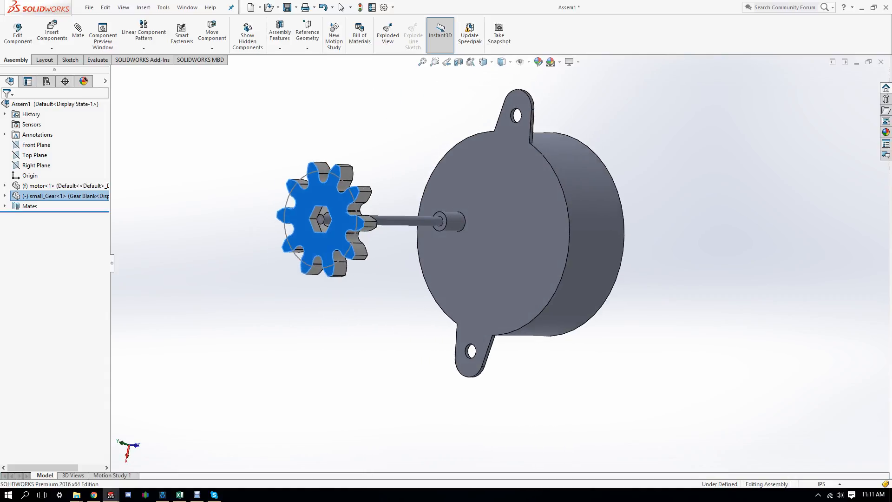